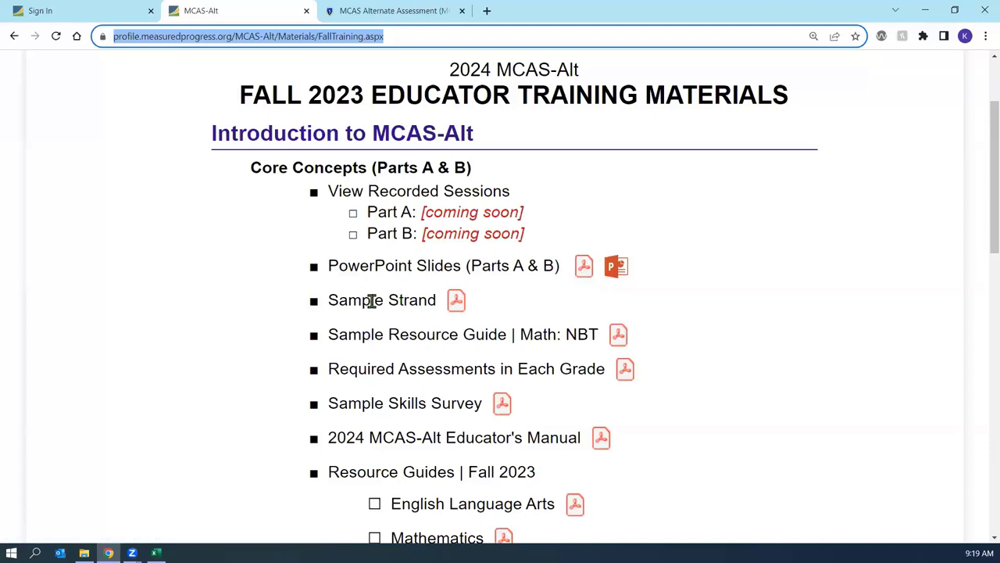
# Open the Sample Strand PDF in its own tab, then return to the MCAS-Alt training materials page.
pyautogui.scroll(-1, 372, 300)
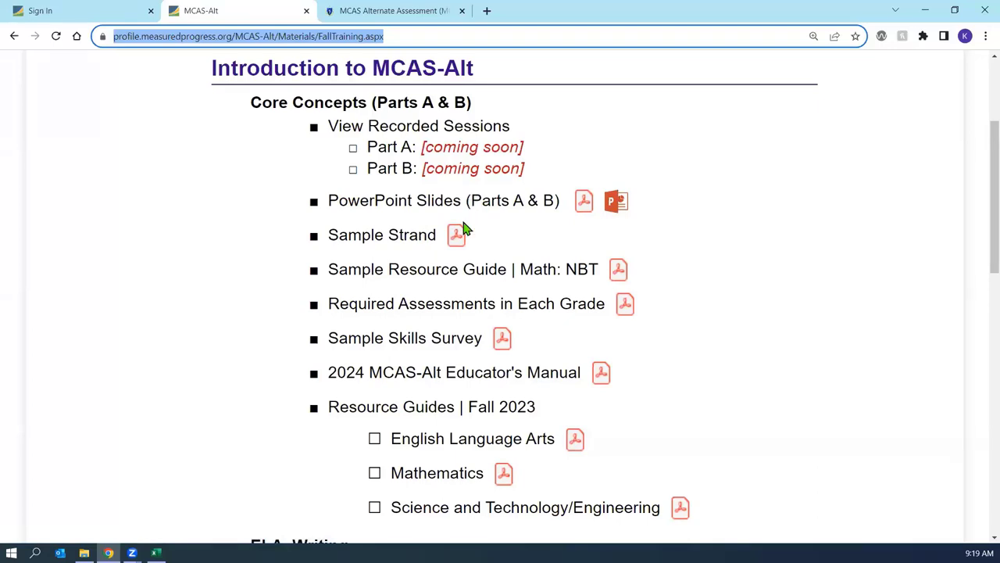
pyautogui.click(397, 273)
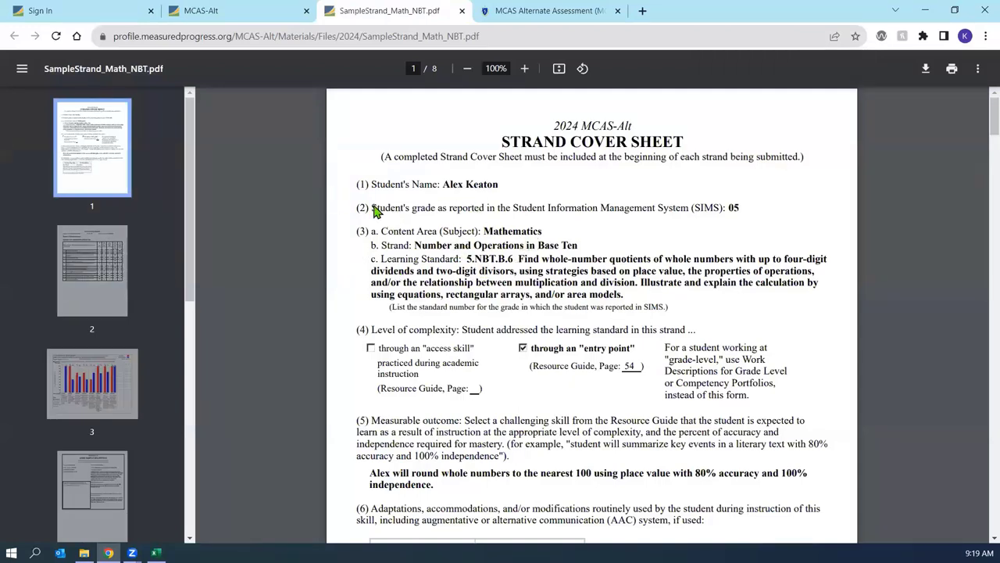
pyautogui.click(249, 14)
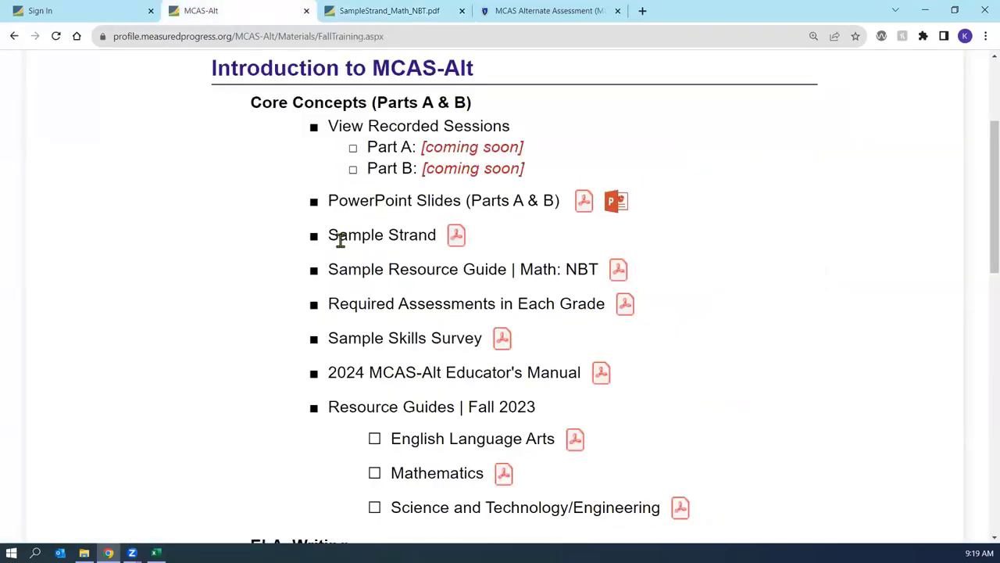
pyautogui.scroll(1, 336, 229)
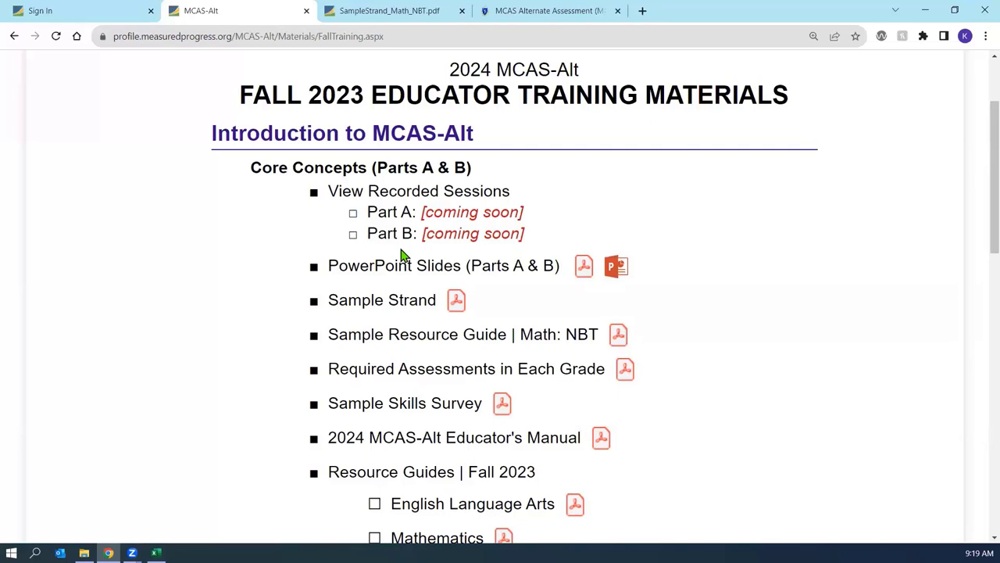
pyautogui.scroll(-2, 426, 327)
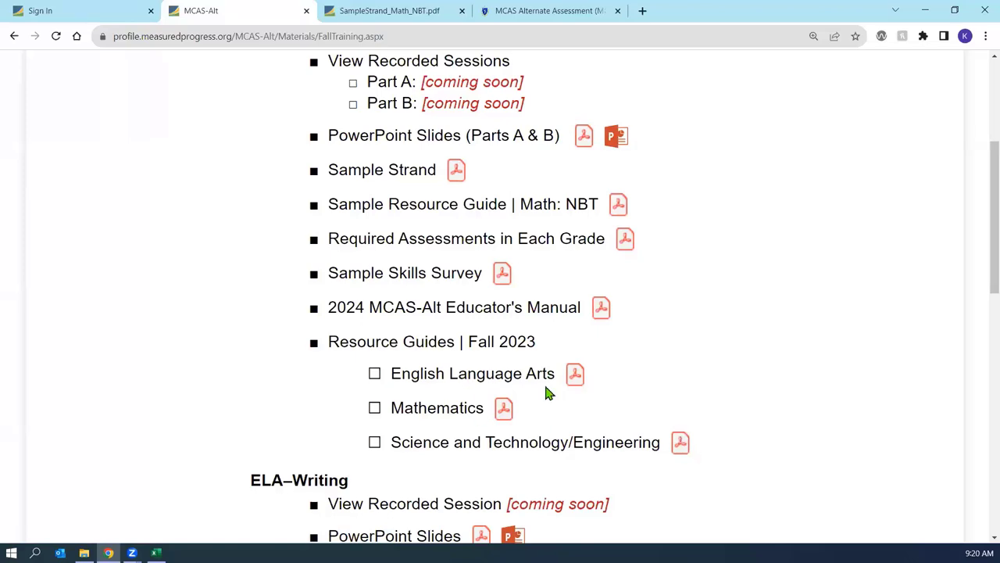
pyautogui.scroll(1, 465, 322)
pyautogui.scroll(3, 465, 322)
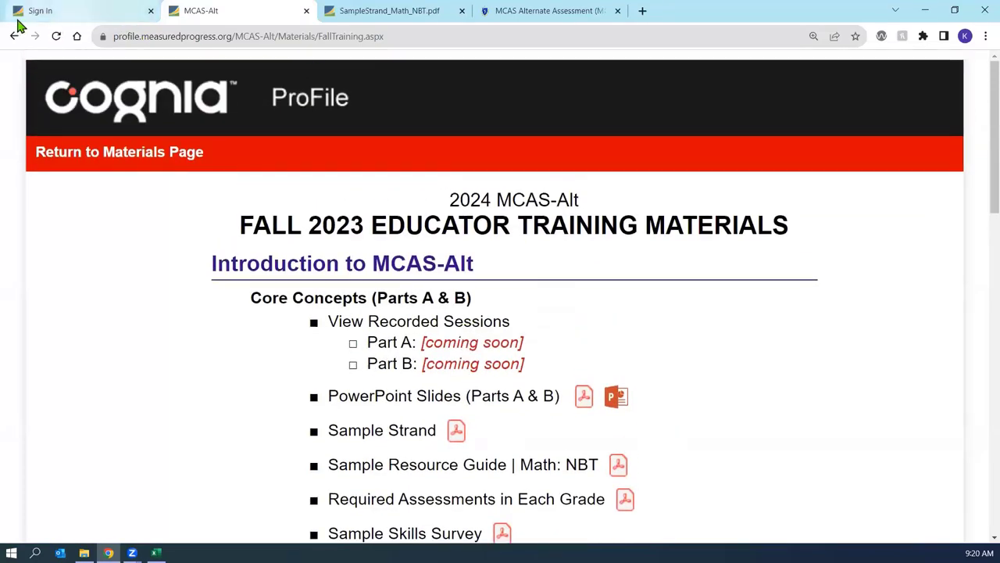
# Switch to the sign-in tab and follow the 'Go to Registration Page' link.
pyautogui.click(85, 13)
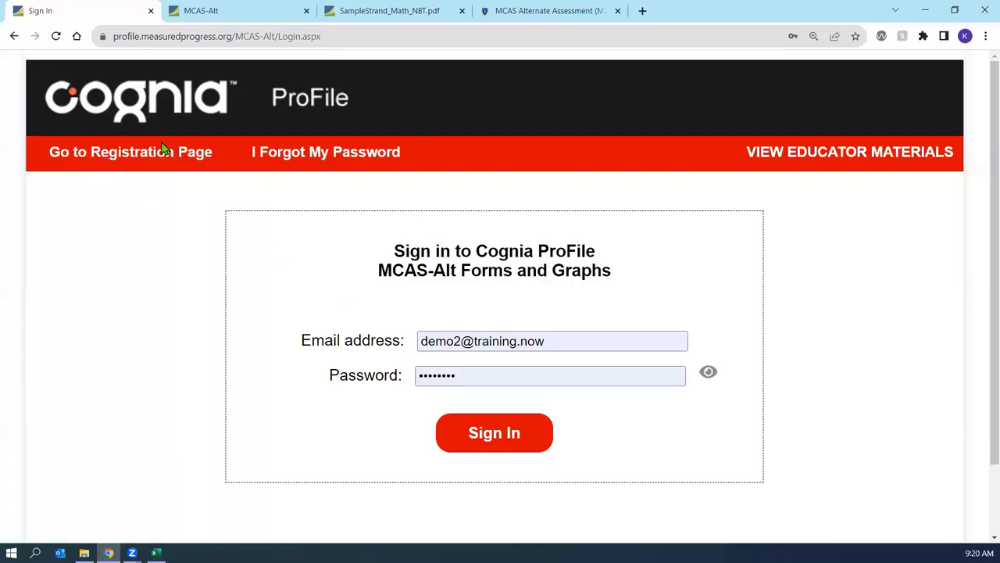
pyautogui.click(133, 154)
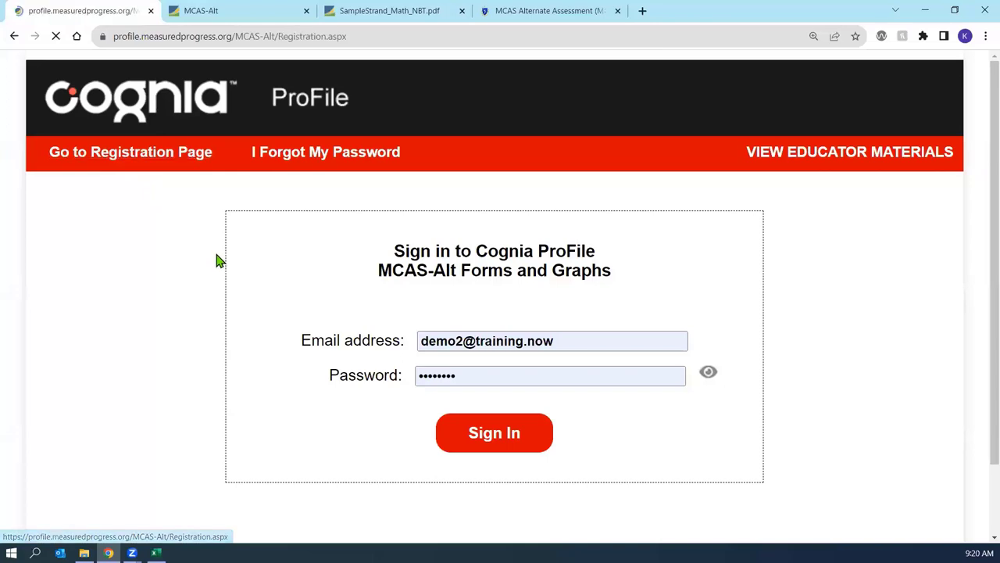
# Scroll through the blank registration form, then return via 'Go to Sign In Page'.
pyautogui.scroll(-1, 386, 328)
pyautogui.scroll(-1, 373, 324)
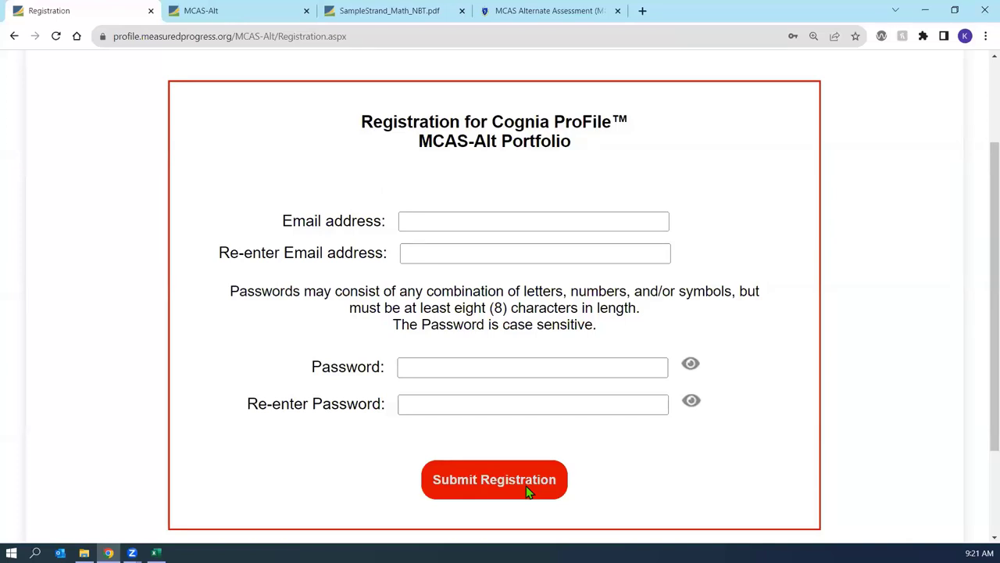
pyautogui.scroll(3, 449, 449)
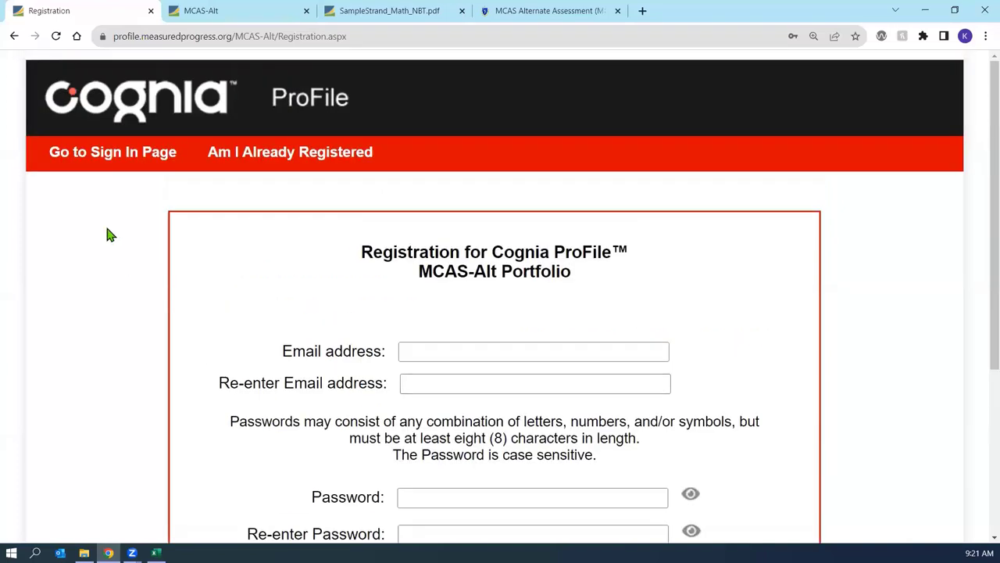
pyautogui.click(129, 156)
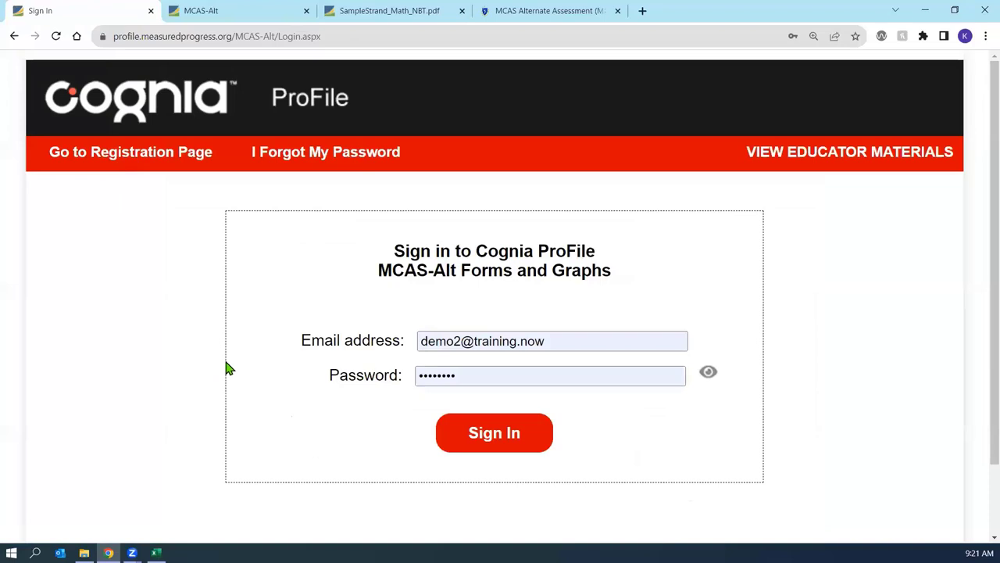
# Sign in with the autofilled credentials and scroll the My Account teacher and school form.
pyautogui.click(485, 444)
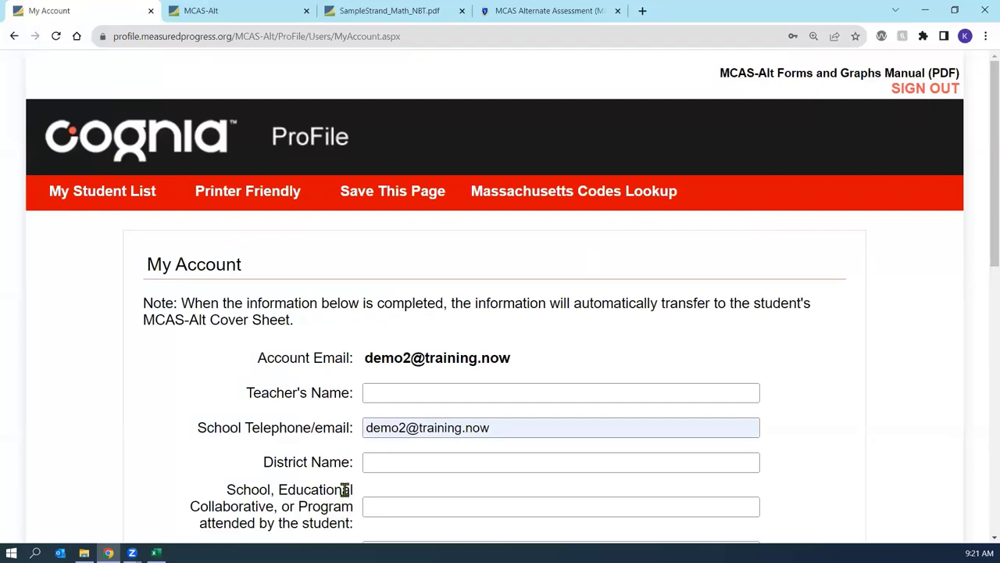
pyautogui.scroll(-1, 345, 489)
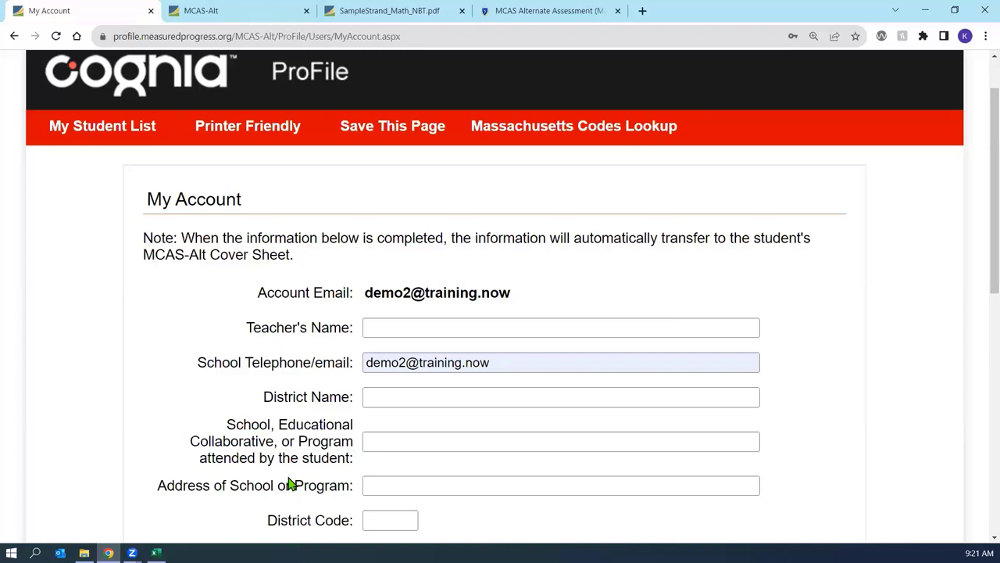
pyautogui.click(391, 322)
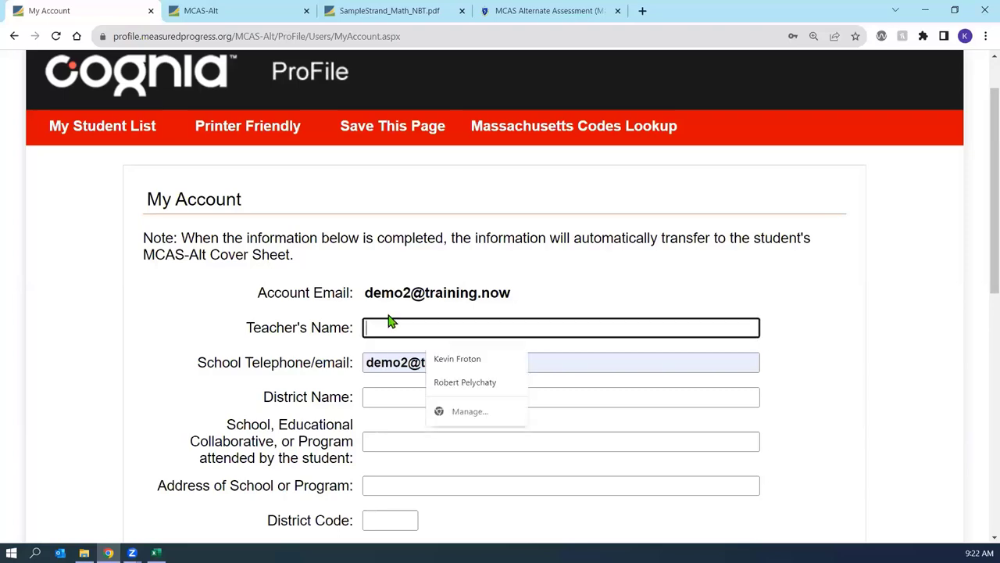
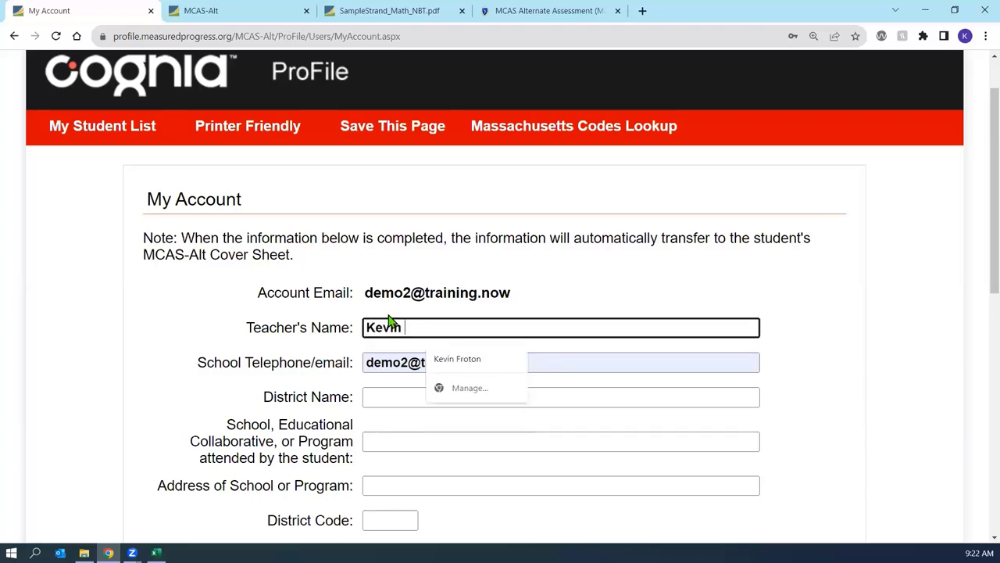
pyautogui.scroll(-2, 230, 449)
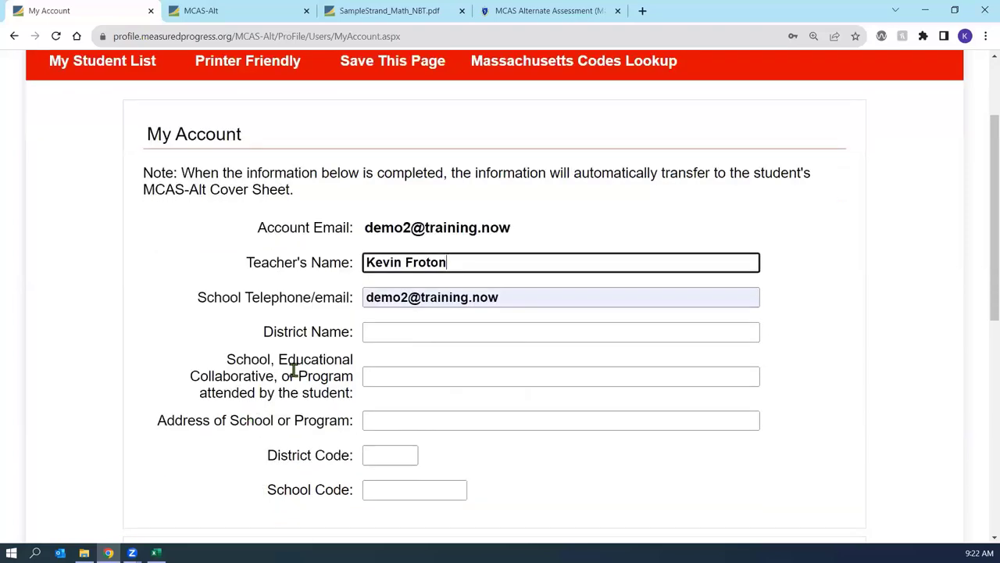
pyautogui.click(393, 268)
pyautogui.write('Demo D')
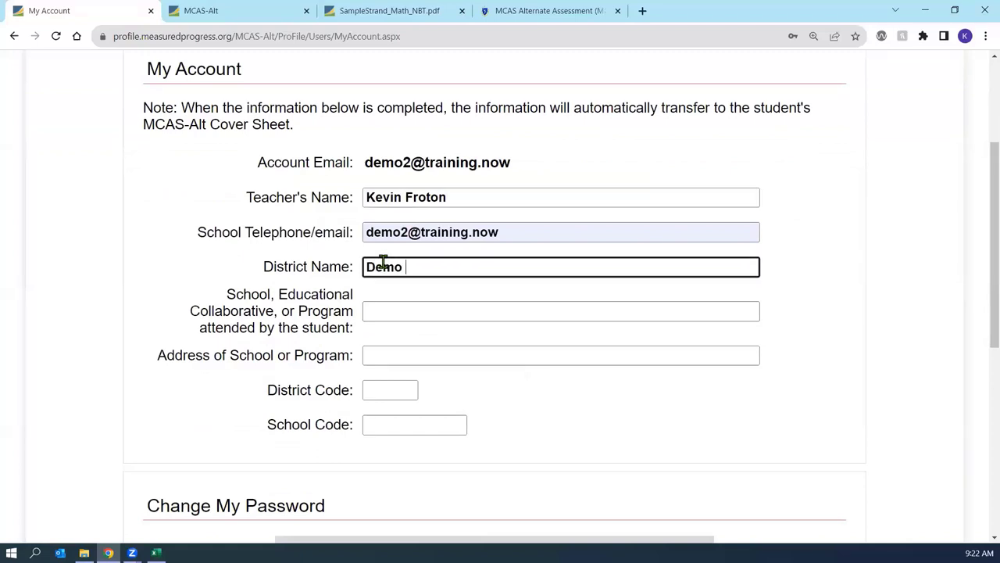
pyautogui.press('BackSpace')
pyautogui.press('BackSpace')
pyautogui.write('dis')
pyautogui.click(391, 313)
pyautogui.write('S')
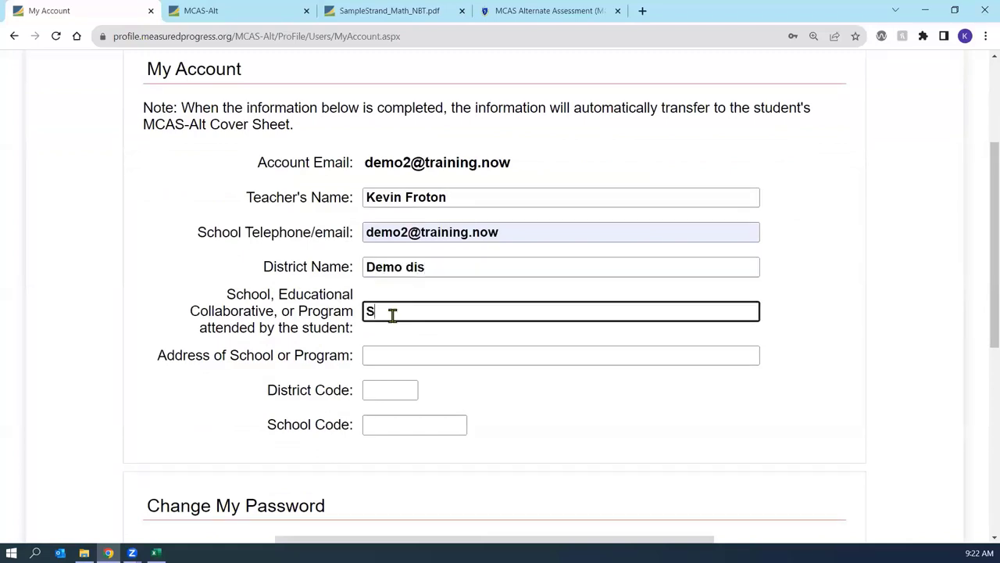
pyautogui.write('chool Sample')
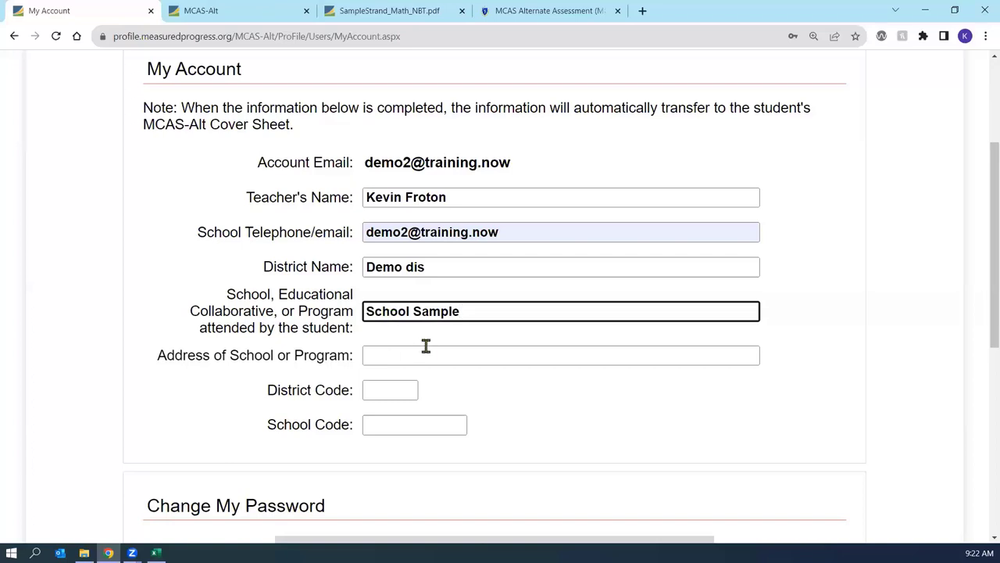
pyautogui.click(427, 347)
pyautogui.write('123 ')
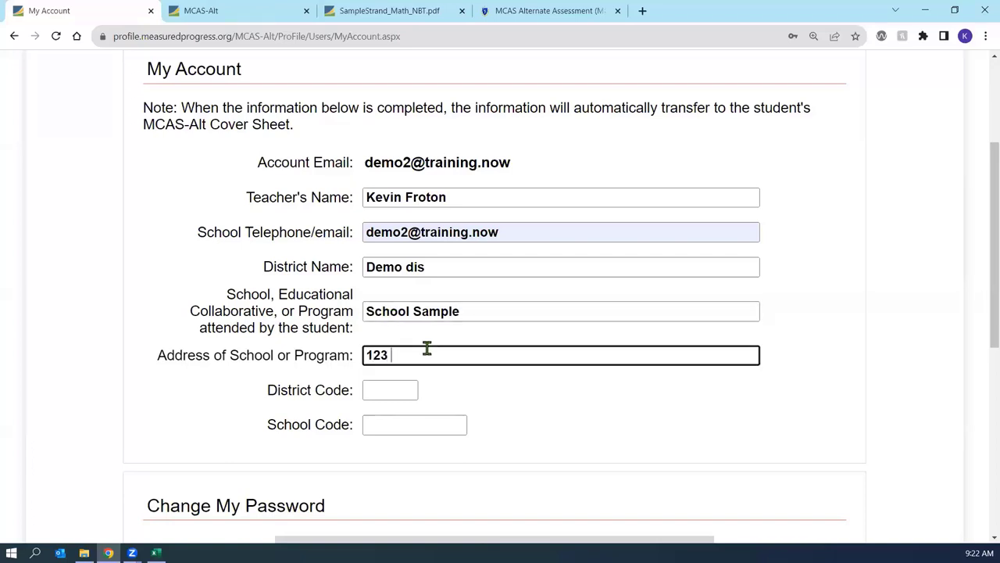
pyautogui.write('School St')
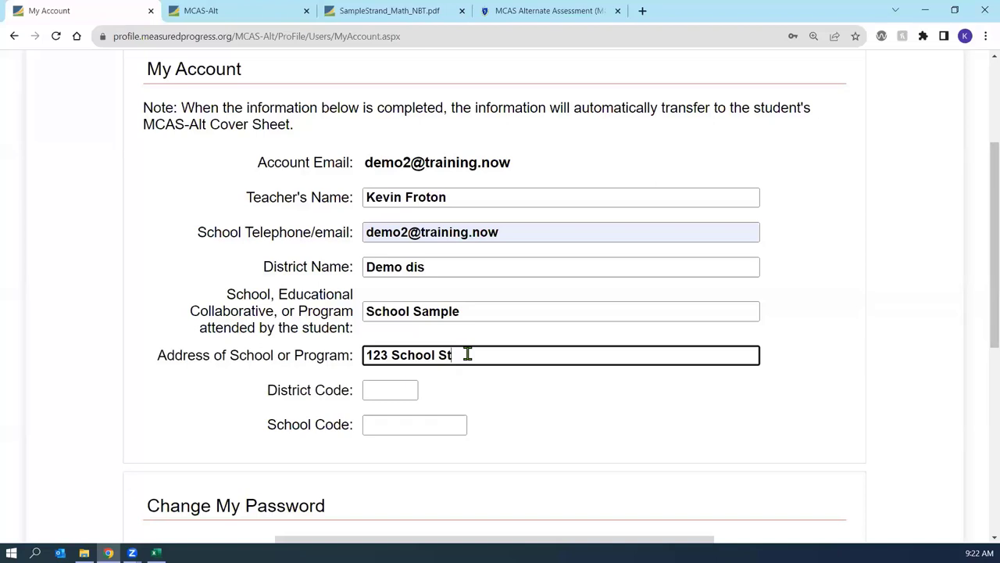
pyautogui.click(391, 385)
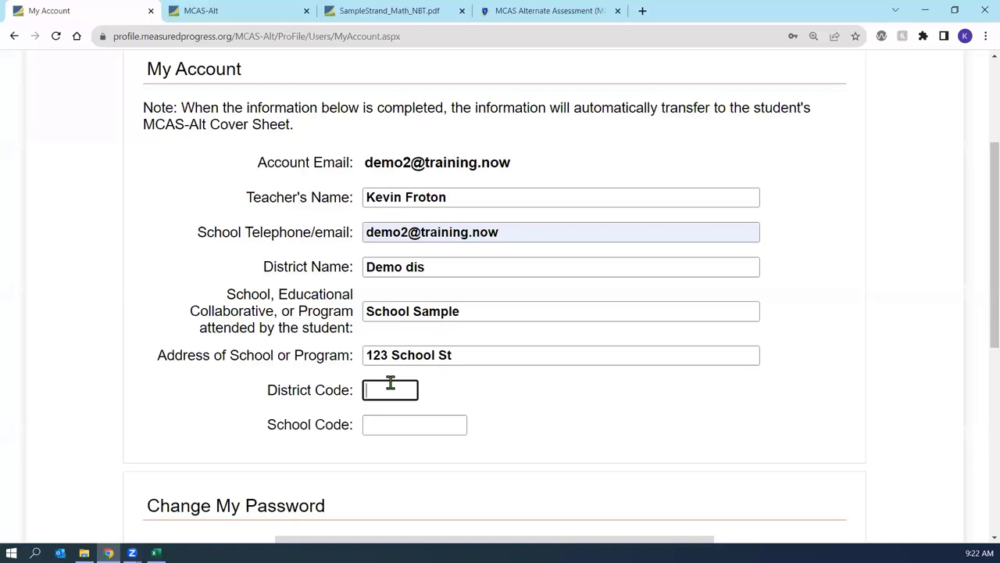
pyautogui.write('1234')
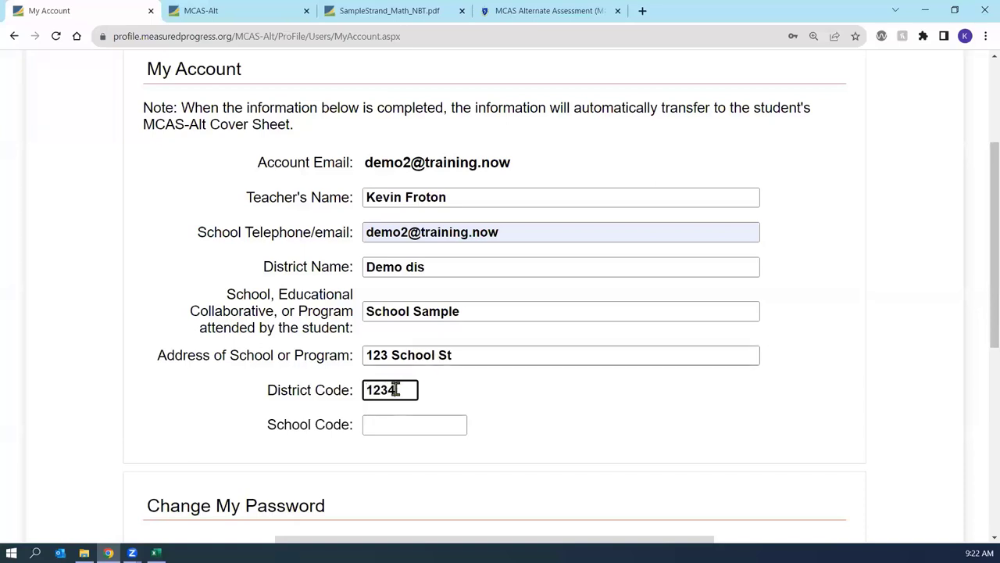
pyautogui.click(378, 422)
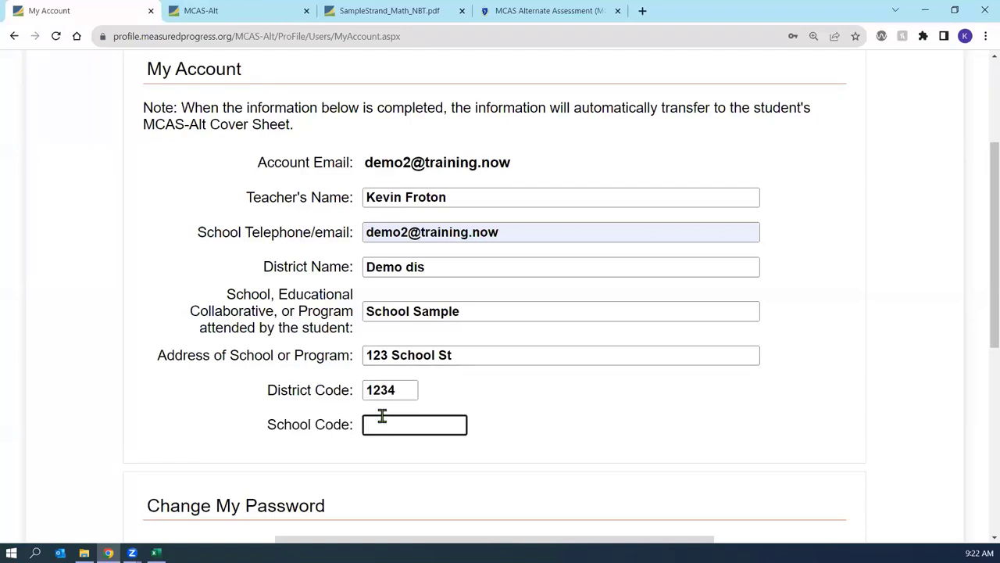
pyautogui.write('12340000')
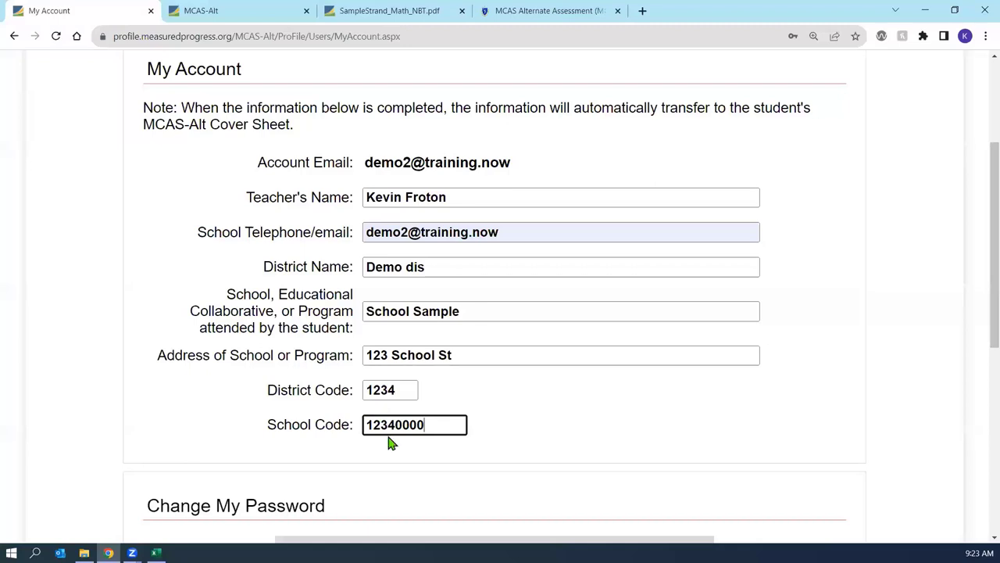
pyautogui.doubleClick(375, 423)
pyautogui.click(395, 426)
pyautogui.doubleClick(394, 424)
pyautogui.click(393, 424)
pyautogui.moveTo(393, 423); pyautogui.dragTo(364, 424)
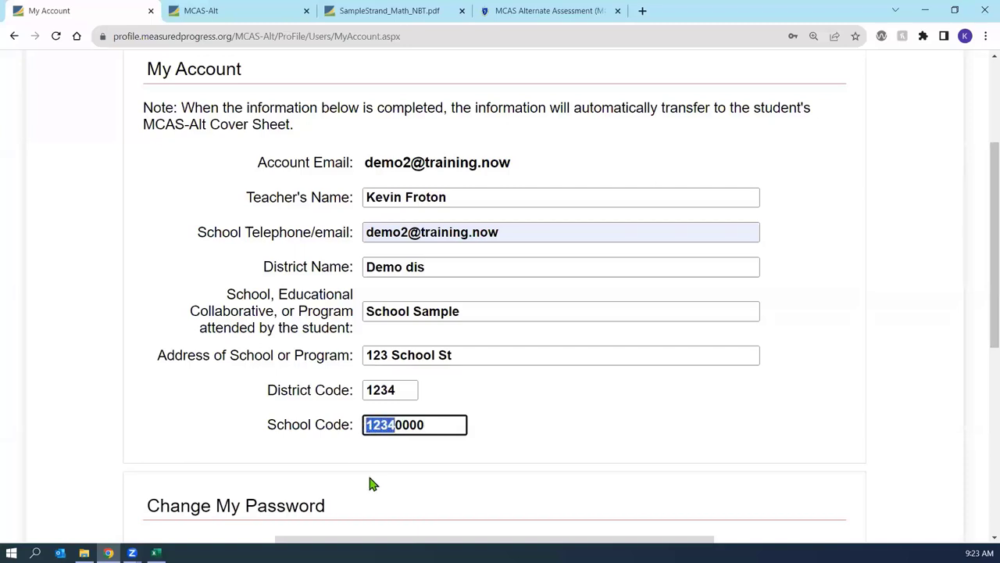
pyautogui.scroll(1, 346, 480)
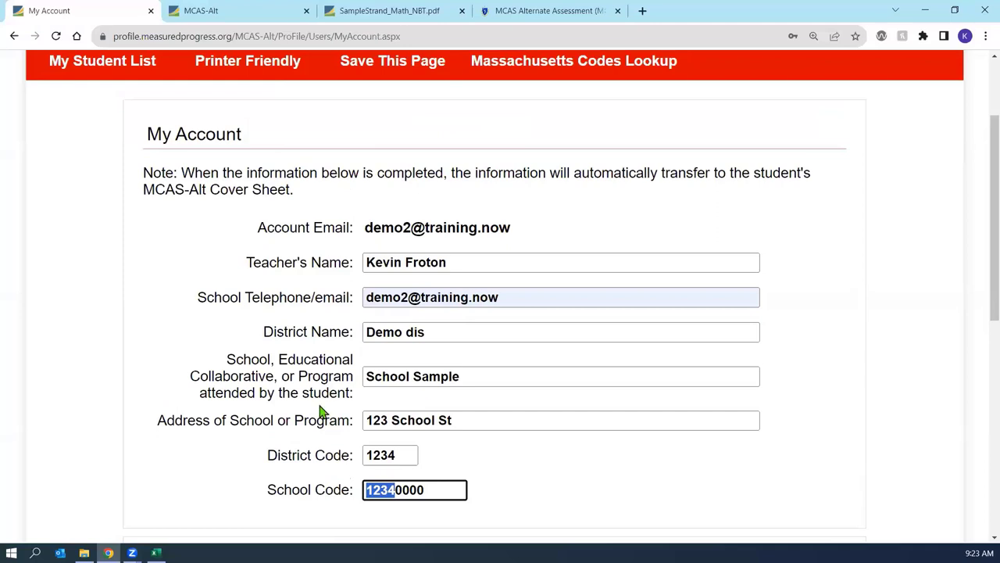
pyautogui.scroll(-1, 321, 412)
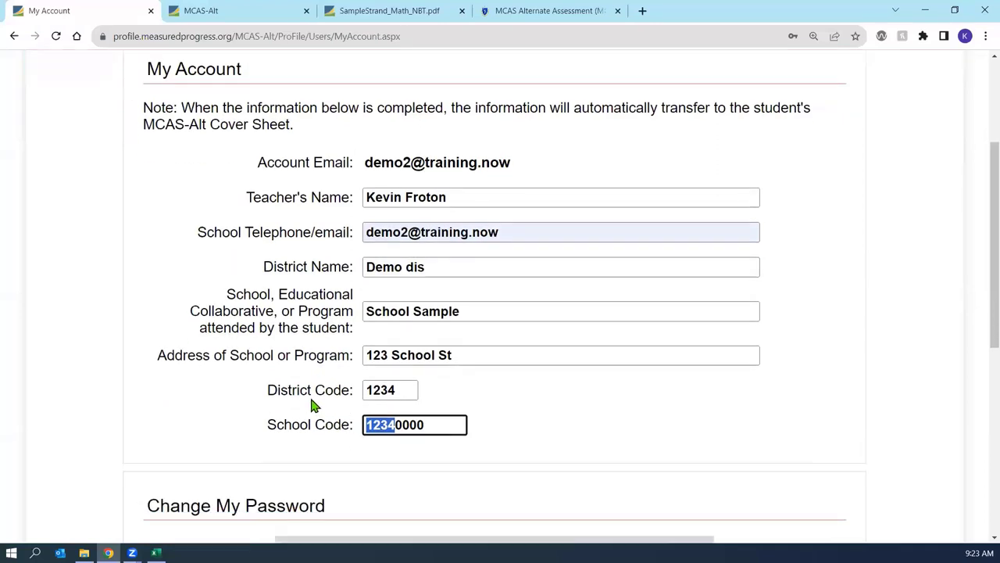
pyautogui.scroll(-3, 277, 384)
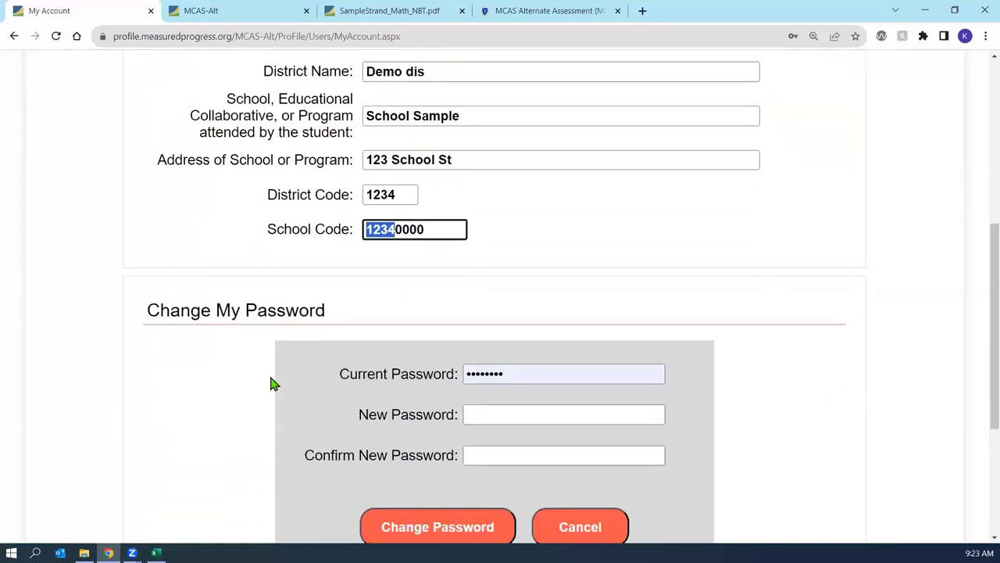
pyautogui.scroll(-2, 270, 381)
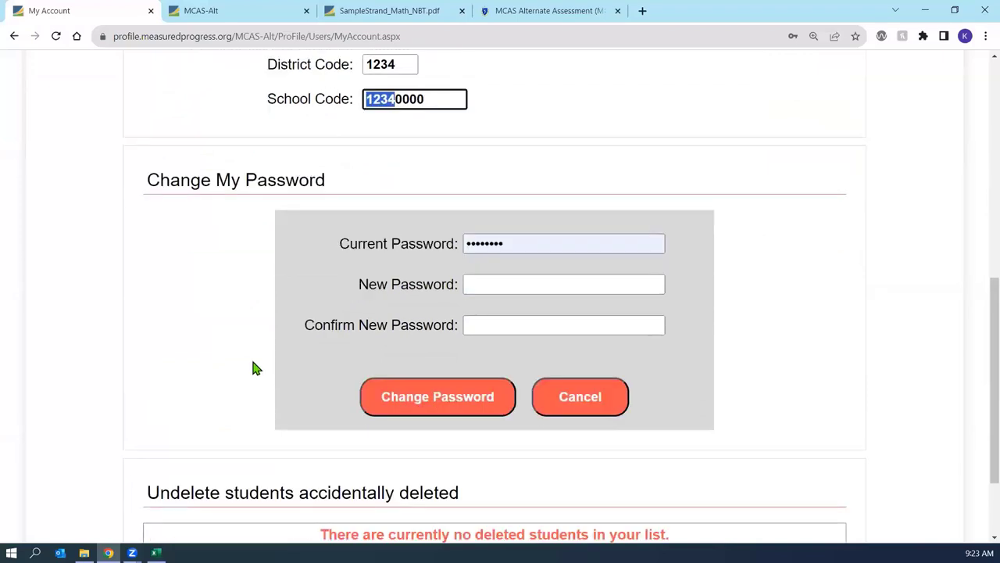
pyautogui.scroll(-1, 239, 362)
pyautogui.scroll(-1, 238, 362)
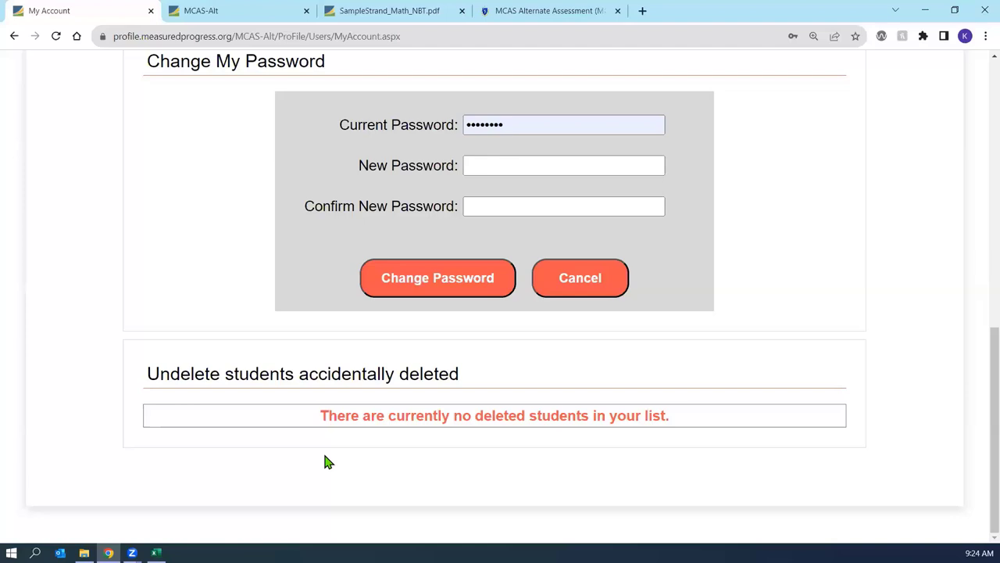
pyautogui.scroll(8, 308, 384)
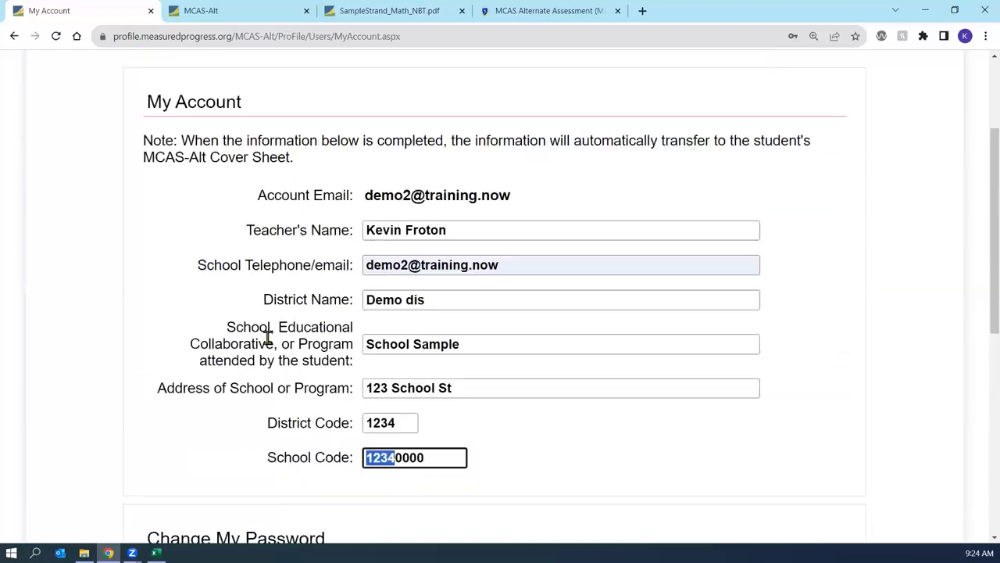
pyautogui.scroll(-8, 202, 282)
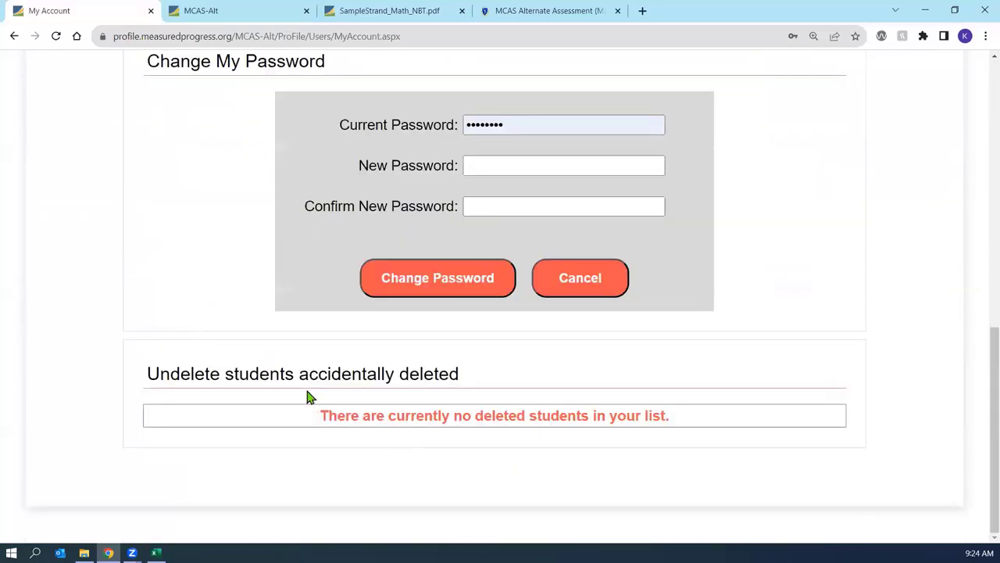
pyautogui.scroll(2, 267, 384)
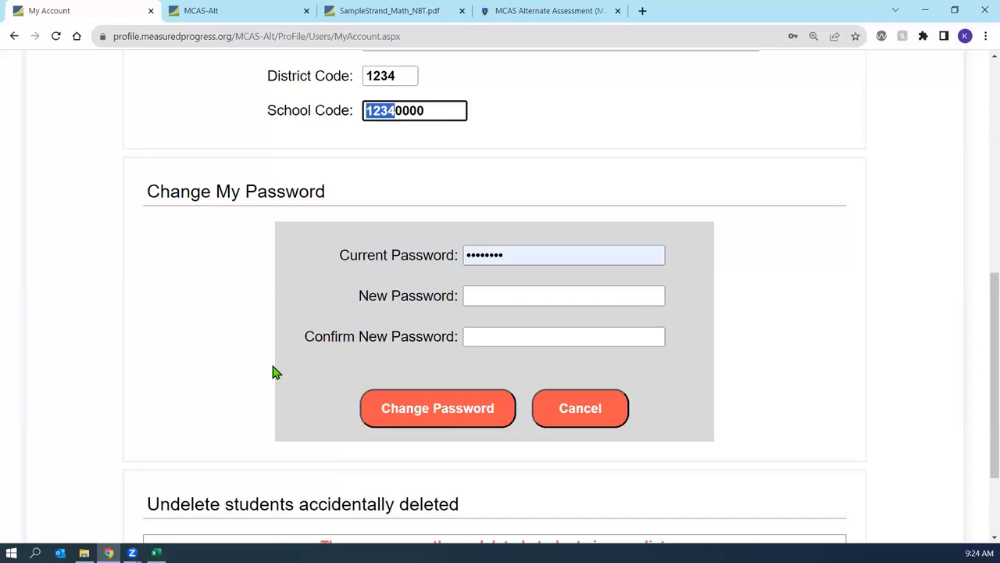
pyautogui.scroll(-1, 224, 422)
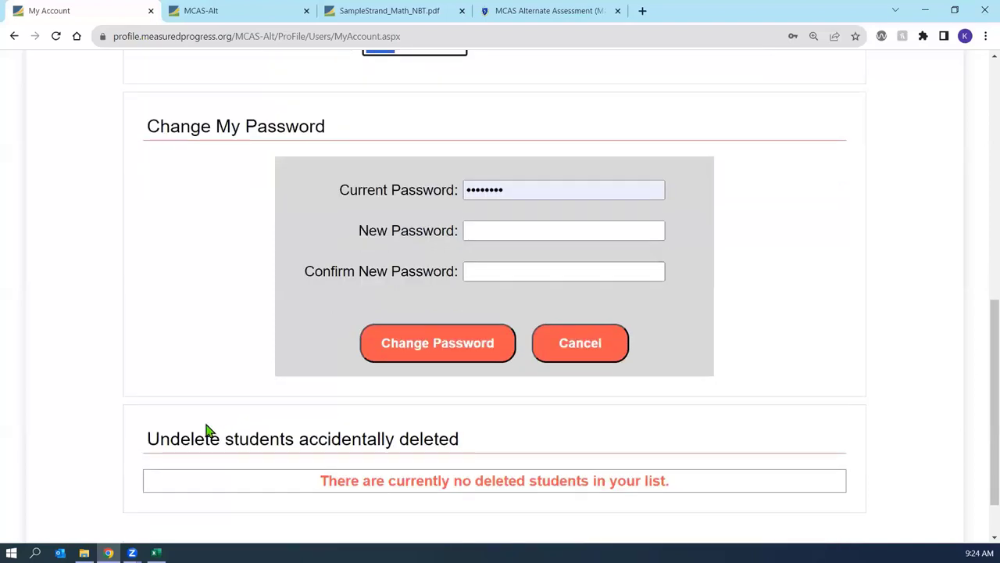
pyautogui.scroll(5, 206, 429)
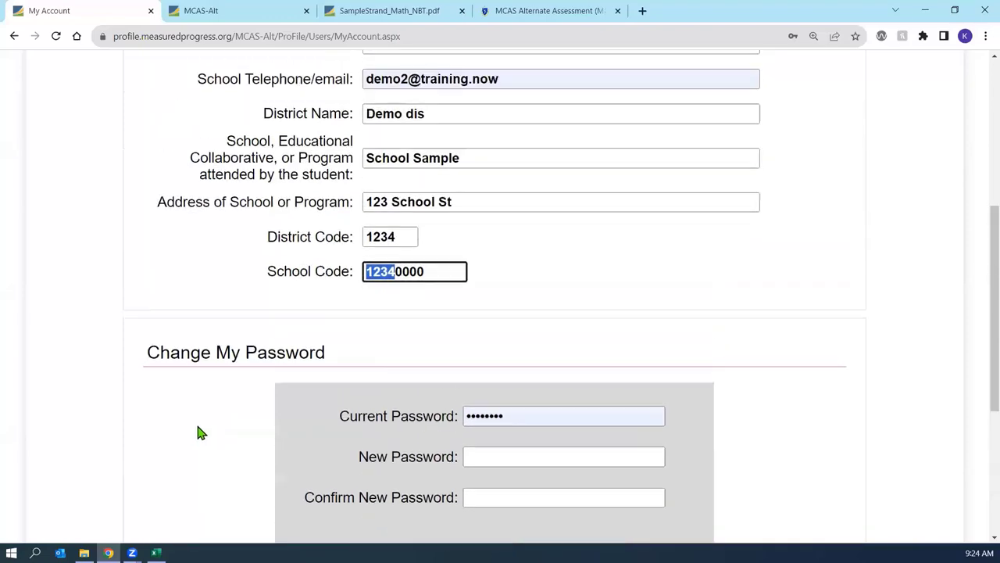
pyautogui.scroll(3, 160, 444)
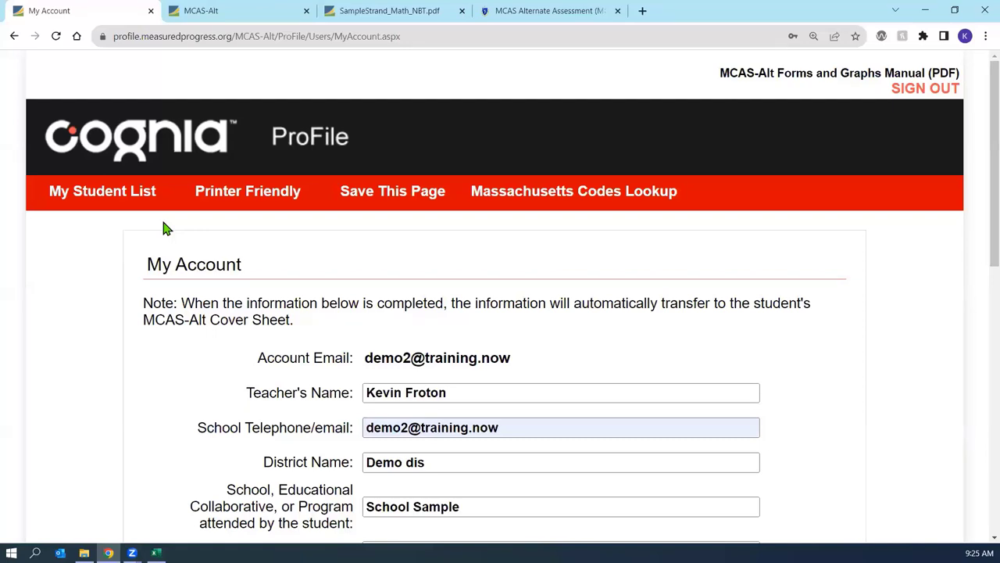
# Open My Student List and add a New Student entry.
pyautogui.click(107, 195)
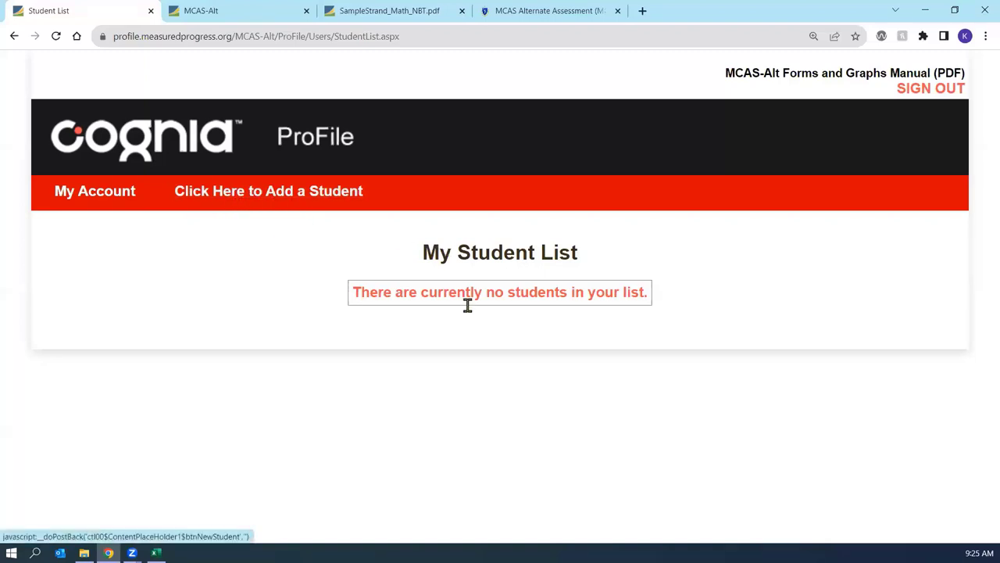
pyautogui.click(315, 202)
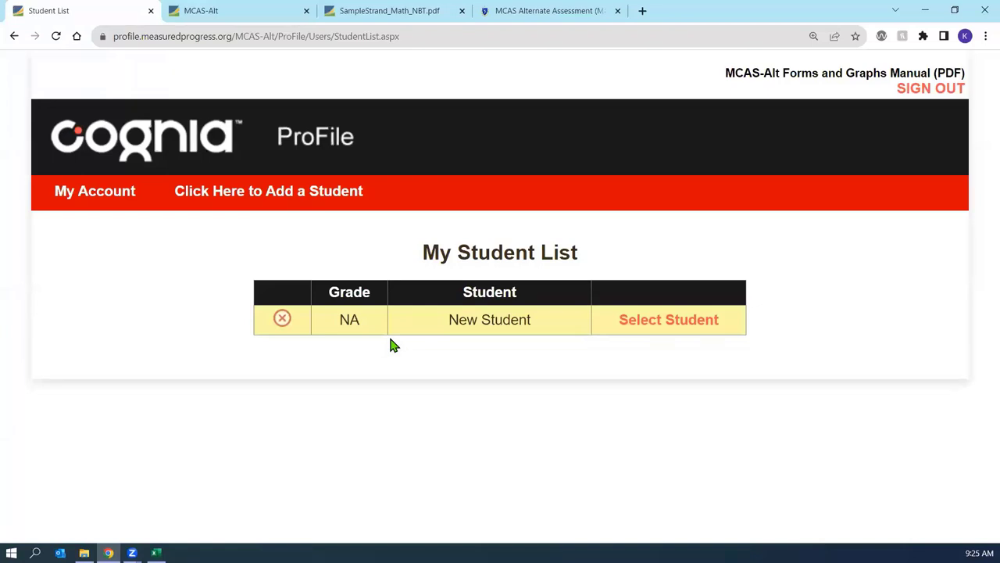
# Cancel deleting the New Student entry, then close the SampleStrand PDF tab.
pyautogui.click(279, 327)
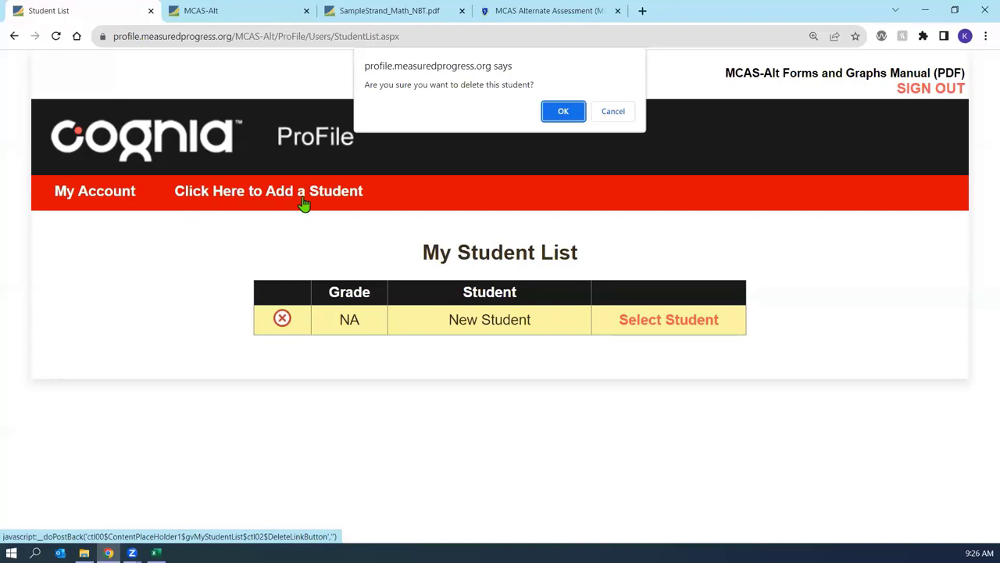
pyautogui.click(614, 114)
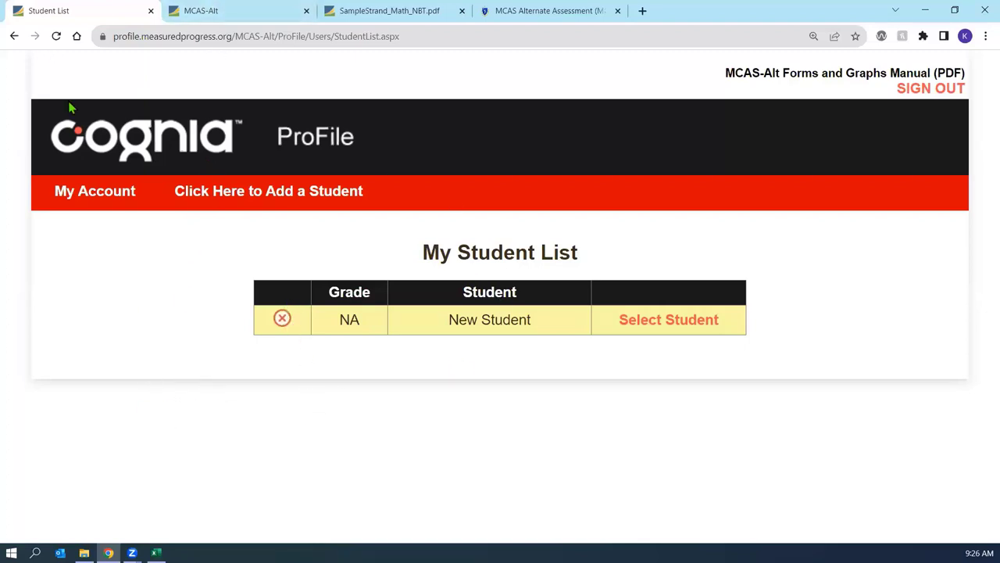
pyautogui.hotkey('ctrl', '3')
pyautogui.hotkey('ctrl', 'w')
# On the New Student's cover sheet, enter the student's first and last name, fixing a typo.
pyautogui.click(686, 333)
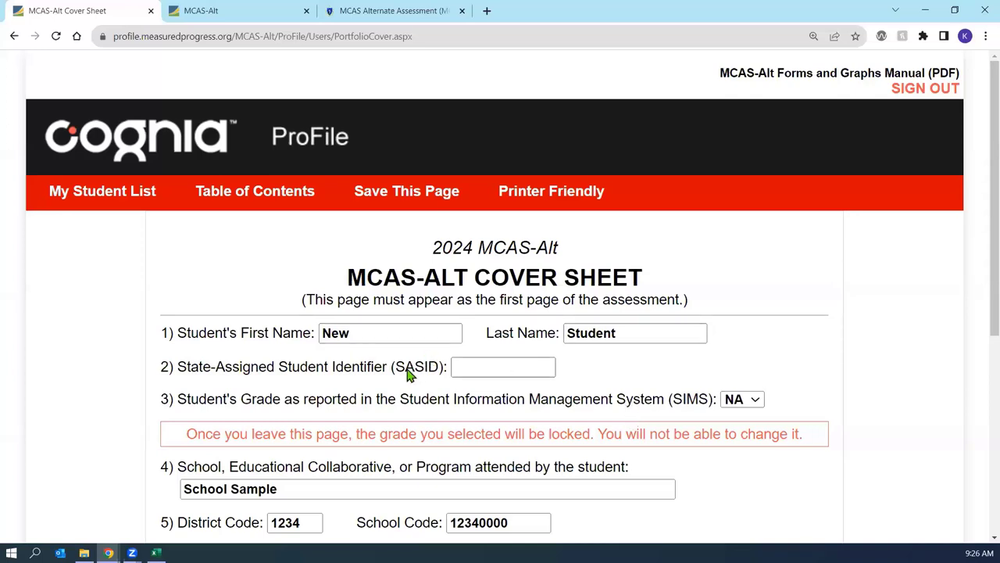
pyautogui.scroll(-1, 391, 352)
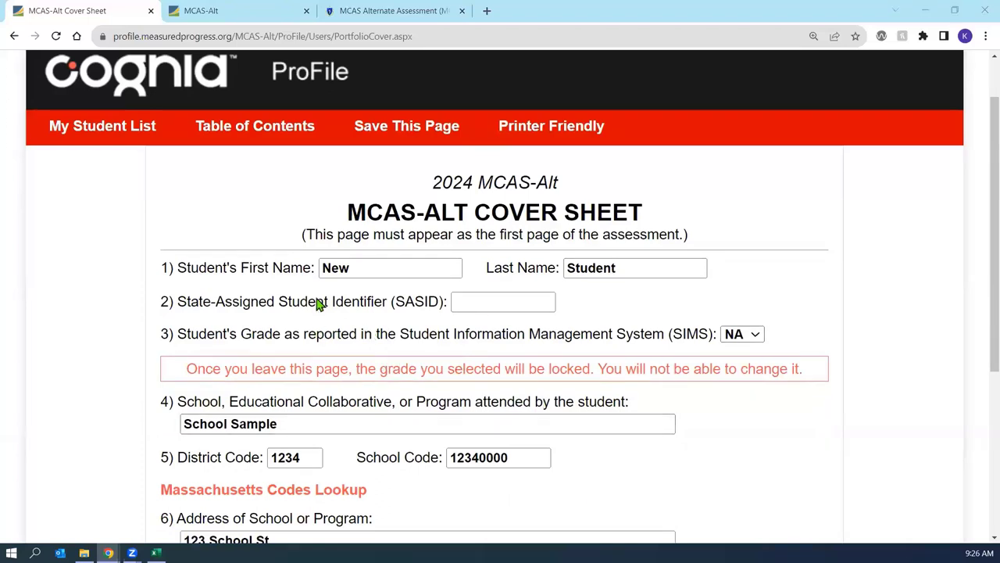
pyautogui.click(291, 267)
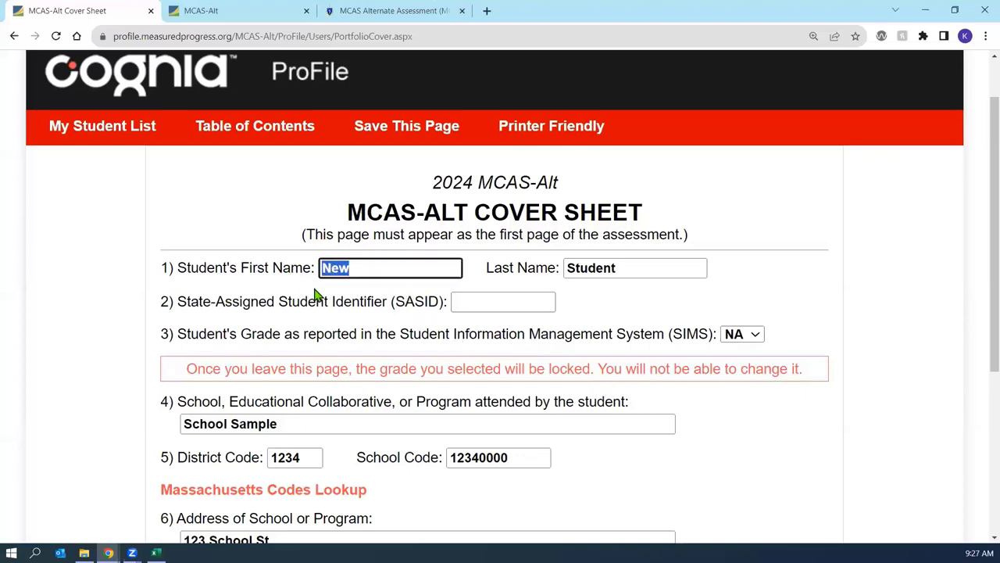
pyautogui.write('Alex')
pyautogui.press('Tab')
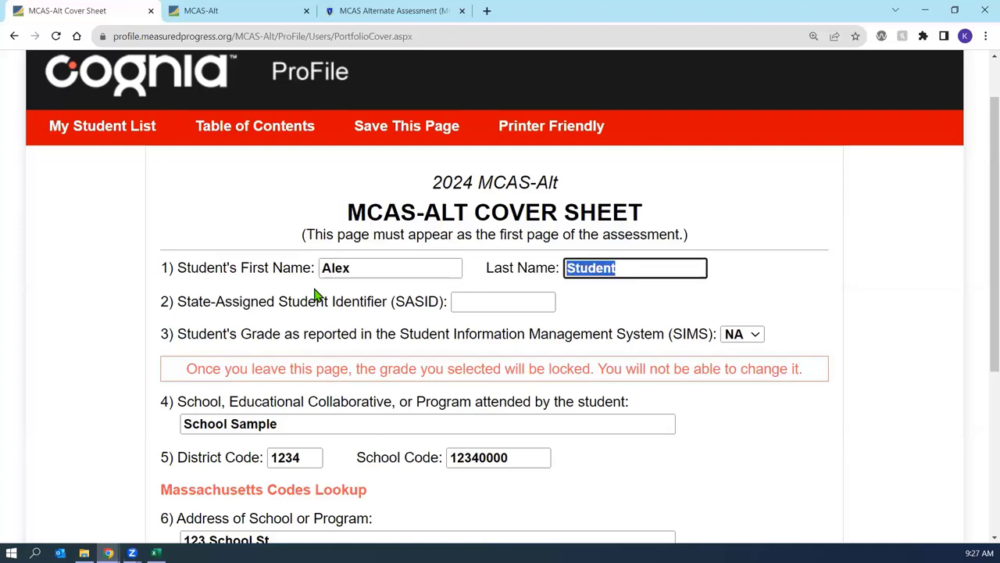
pyautogui.write('K')
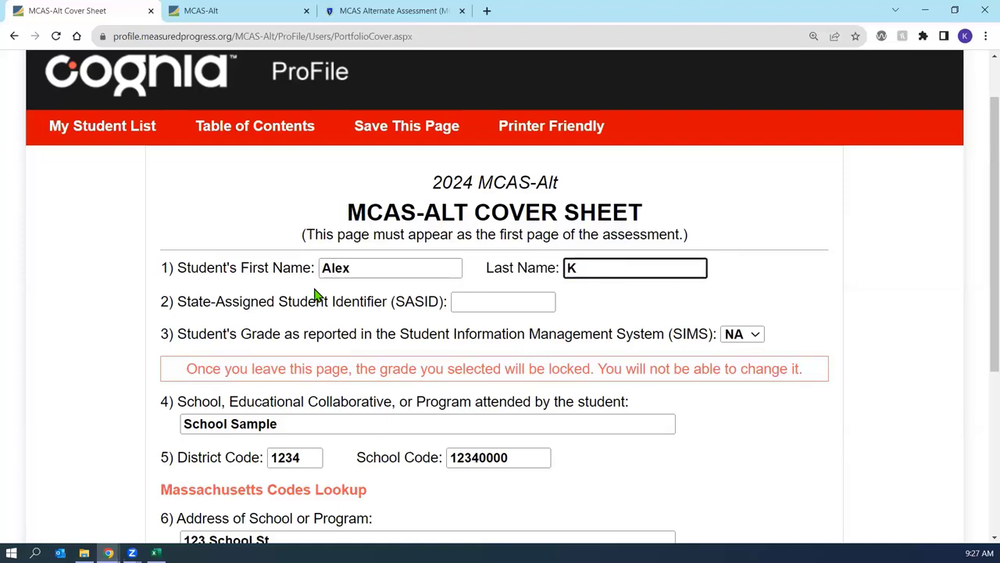
pyautogui.write('eatonm')
pyautogui.press('BackSpace')
# Type the student's 10-digit SASID into the cover sheet's identifier field.
pyautogui.click(473, 305)
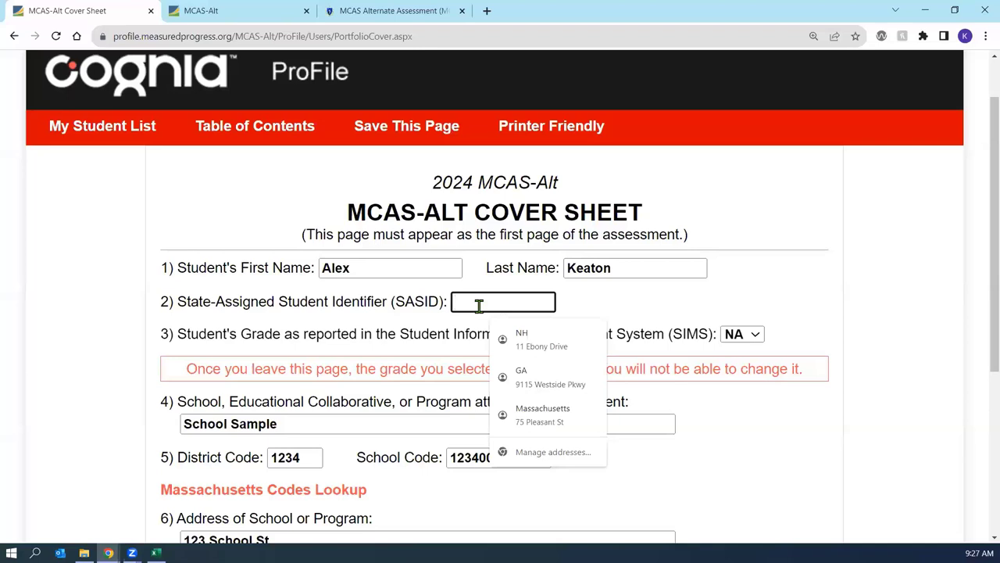
pyautogui.write('10')
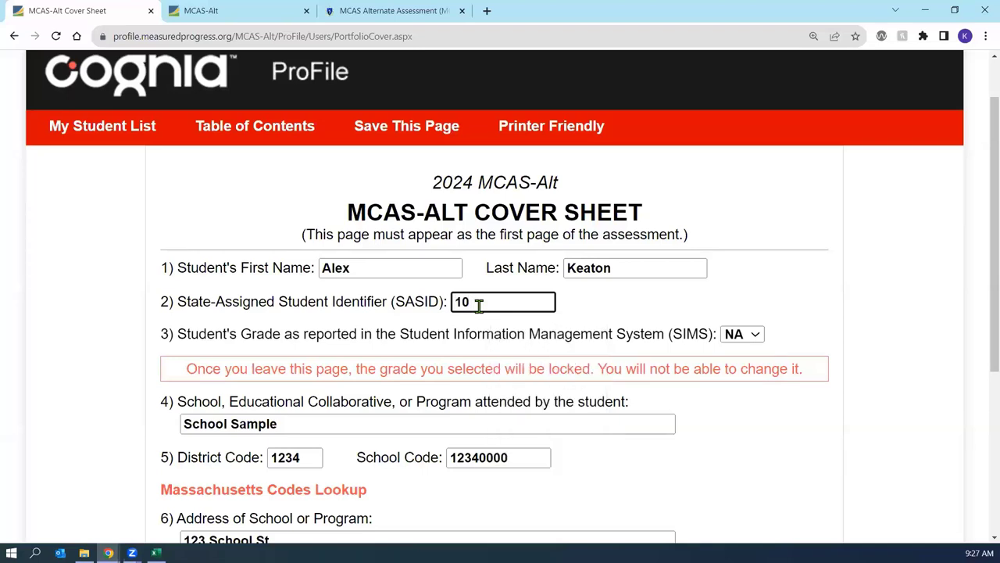
pyautogui.write('12345678')
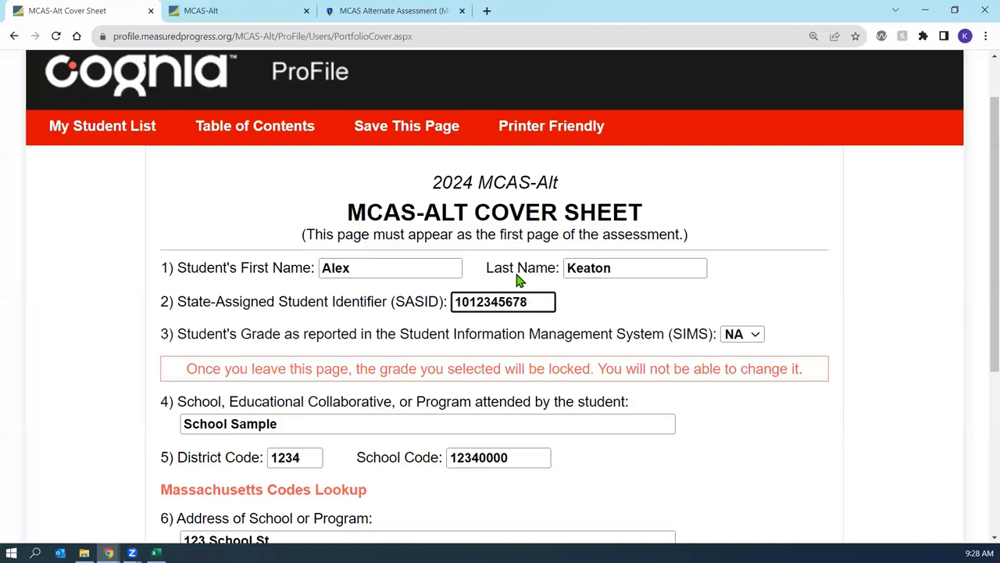
pyautogui.scroll(-1, 427, 371)
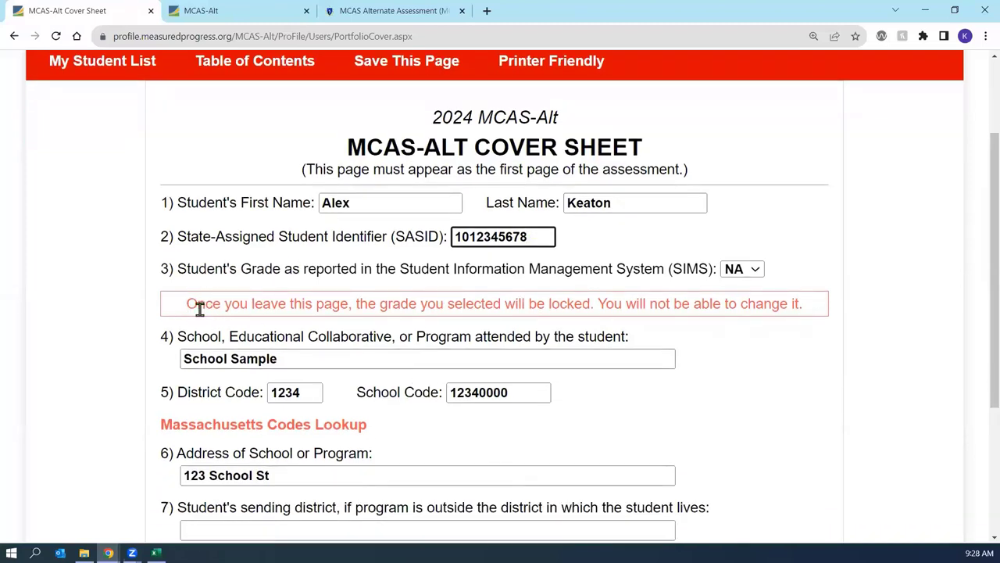
pyautogui.scroll(-2, 195, 320)
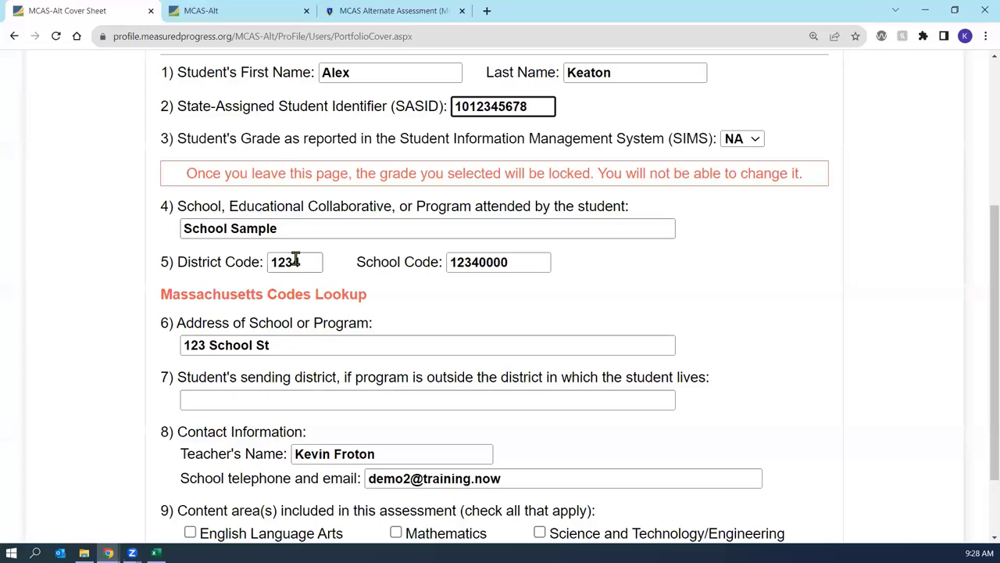
pyautogui.scroll(-1, 305, 261)
pyautogui.scroll(2, 297, 263)
pyautogui.scroll(2, 295, 267)
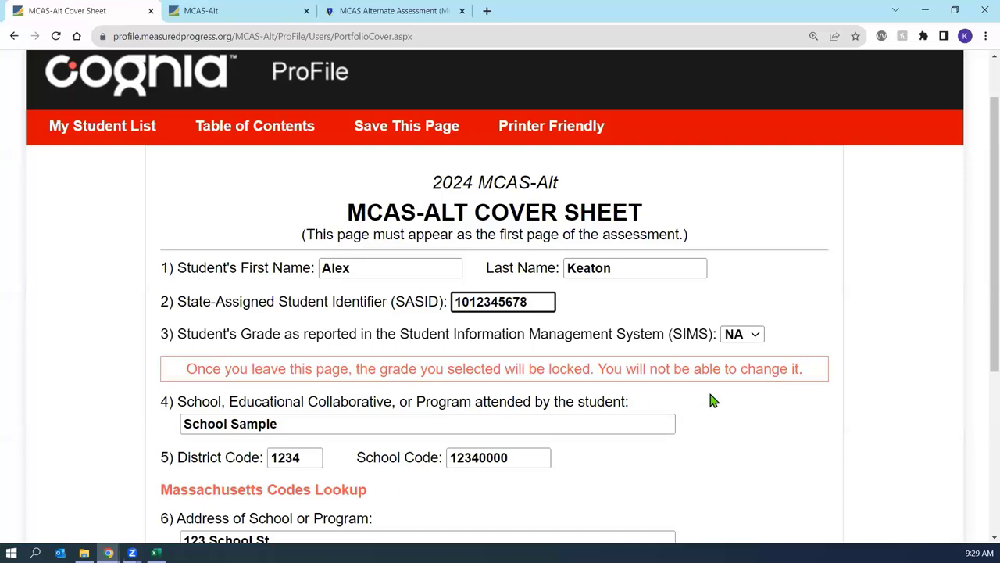
# Choose SIMS grade 5, save the cover sheet, and confirm the dropdown still shows 5.
pyautogui.click(755, 337)
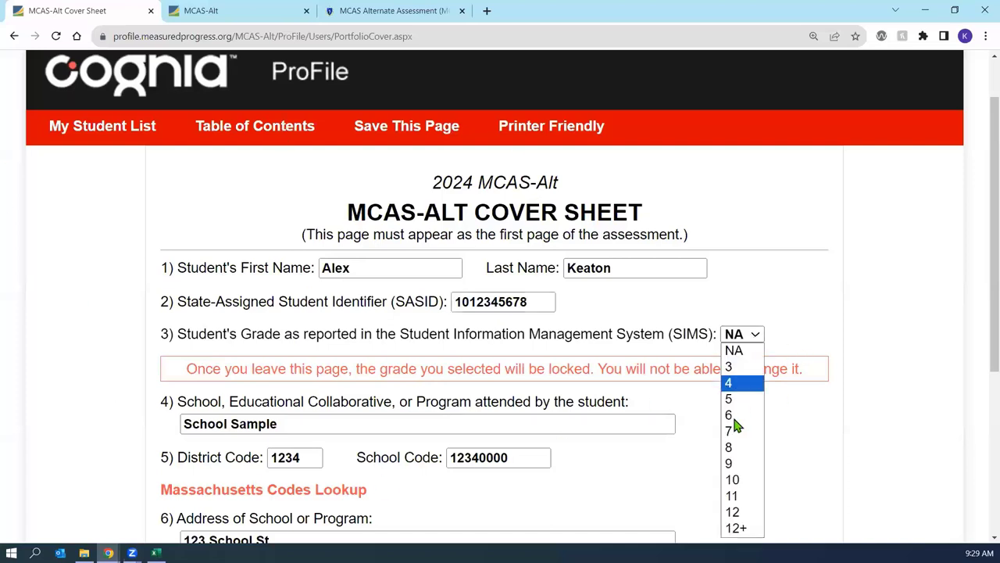
pyautogui.click(742, 402)
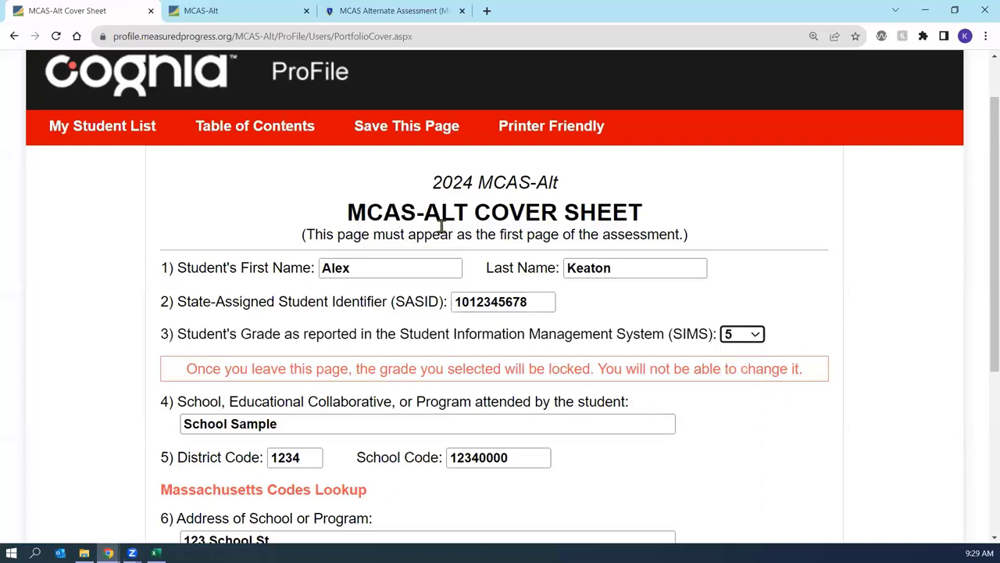
pyautogui.click(432, 128)
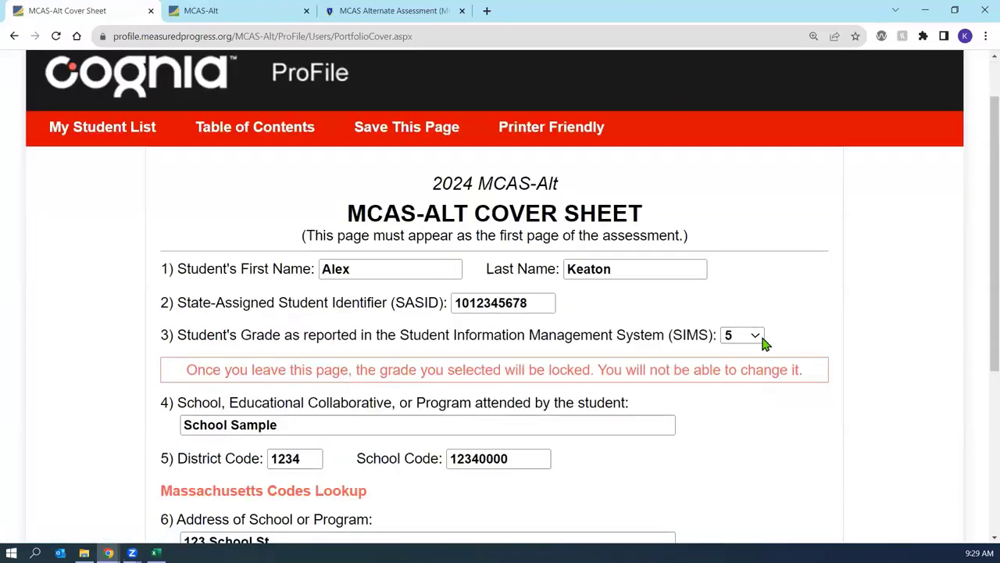
pyautogui.click(755, 335)
pyautogui.click(742, 402)
# Reopen the student's MCAS-Alt Cover Sheet from the Table of Contents and check the grade reads 05.
pyautogui.click(125, 137)
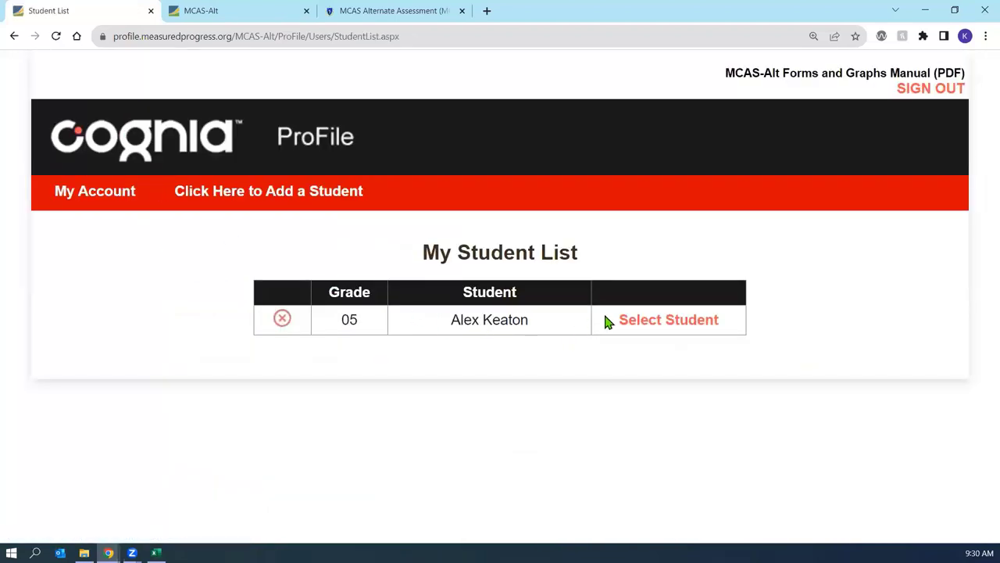
pyautogui.click(644, 330)
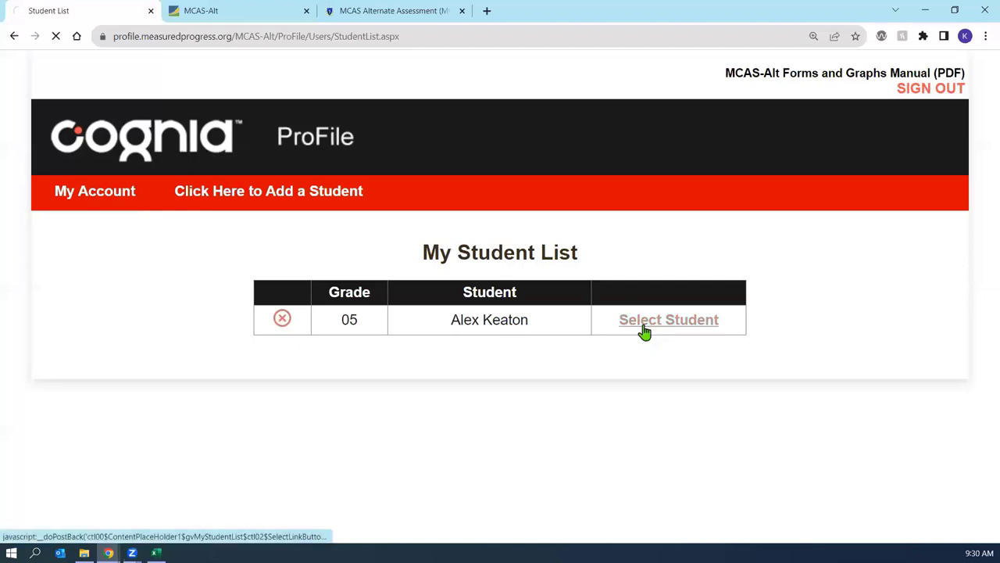
pyautogui.click(500, 369)
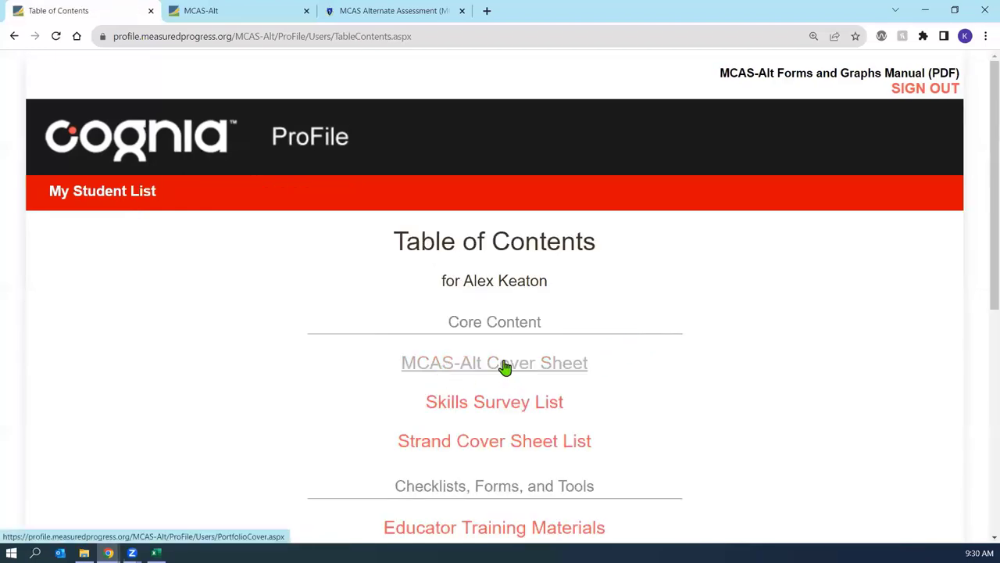
pyautogui.click(459, 367)
pyautogui.click(456, 367)
pyautogui.doubleClick(729, 399)
pyautogui.click(728, 399)
pyautogui.click(759, 410)
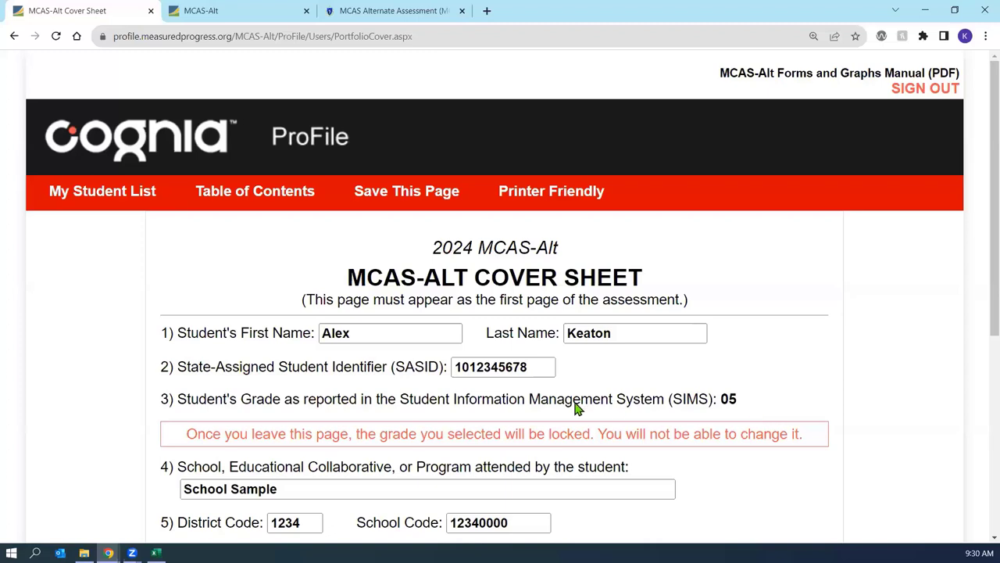
# Return to the student's Table of Contents and scroll down to the Verification and Consent form links.
pyautogui.scroll(-1, 574, 397)
pyautogui.scroll(1, 545, 399)
pyautogui.click(277, 197)
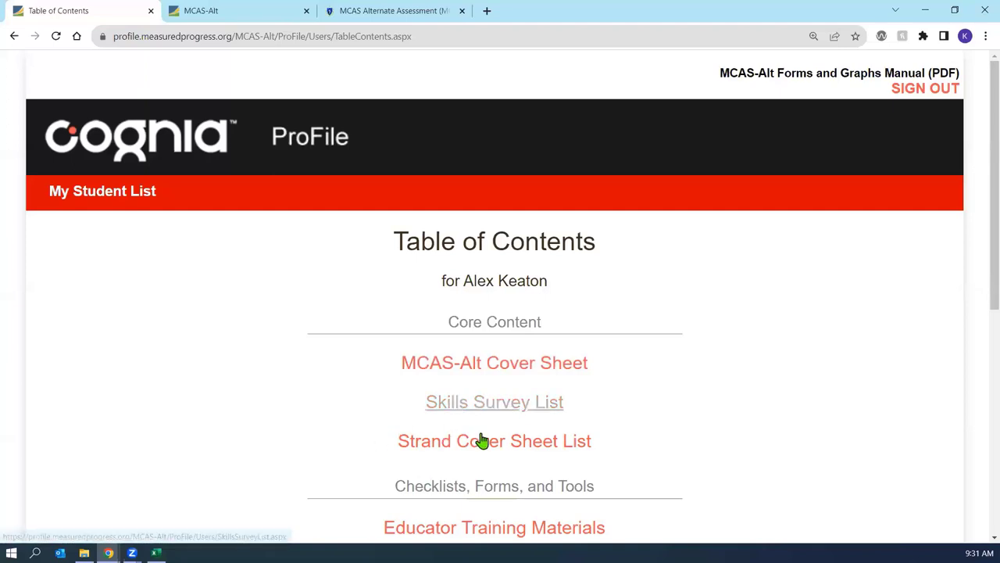
pyautogui.scroll(-4, 484, 472)
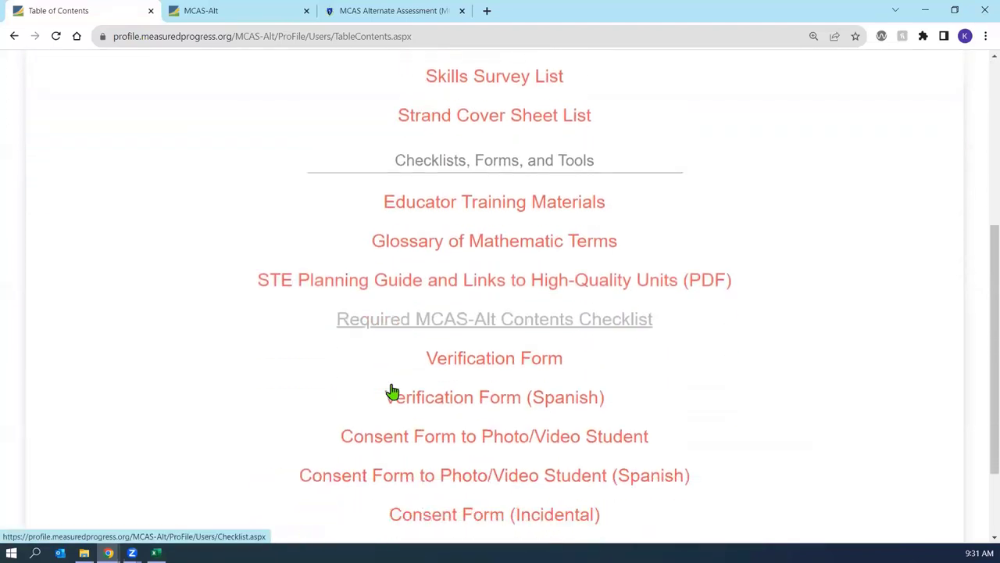
pyautogui.scroll(-2, 388, 391)
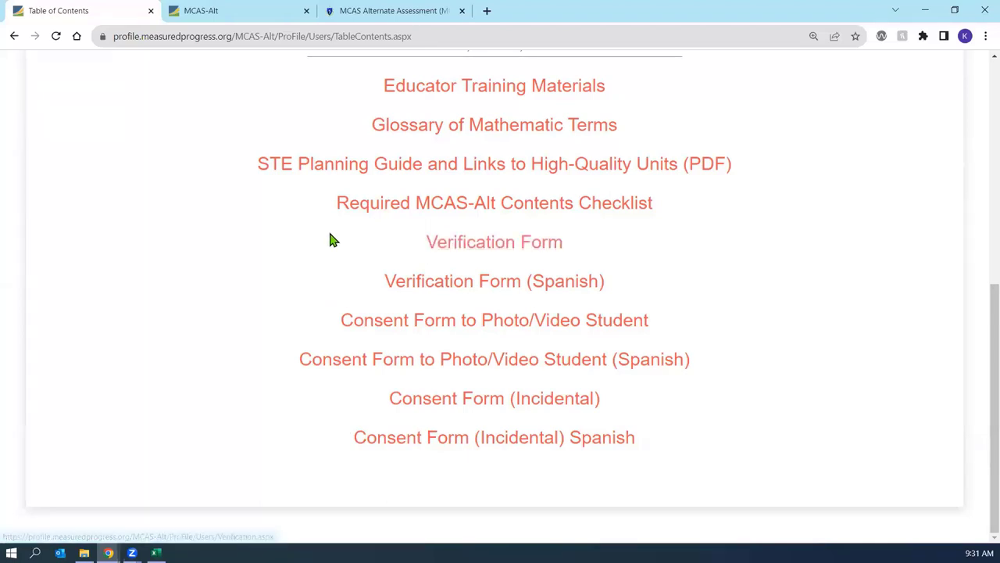
# Open the student's 2024 Verification Form and scroll down to its optional comments.
pyautogui.click(467, 255)
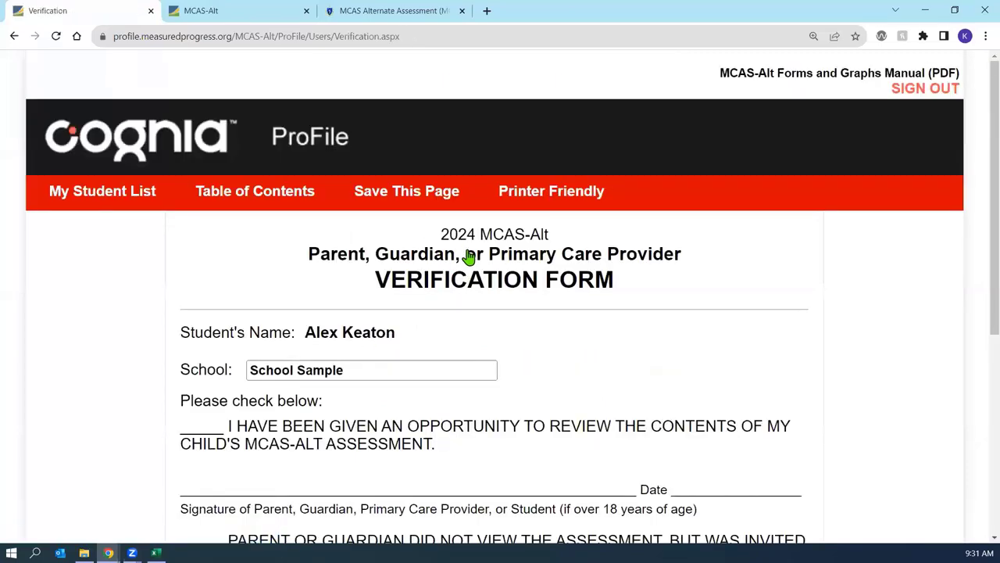
pyautogui.scroll(-1, 394, 350)
pyautogui.scroll(-5, 388, 354)
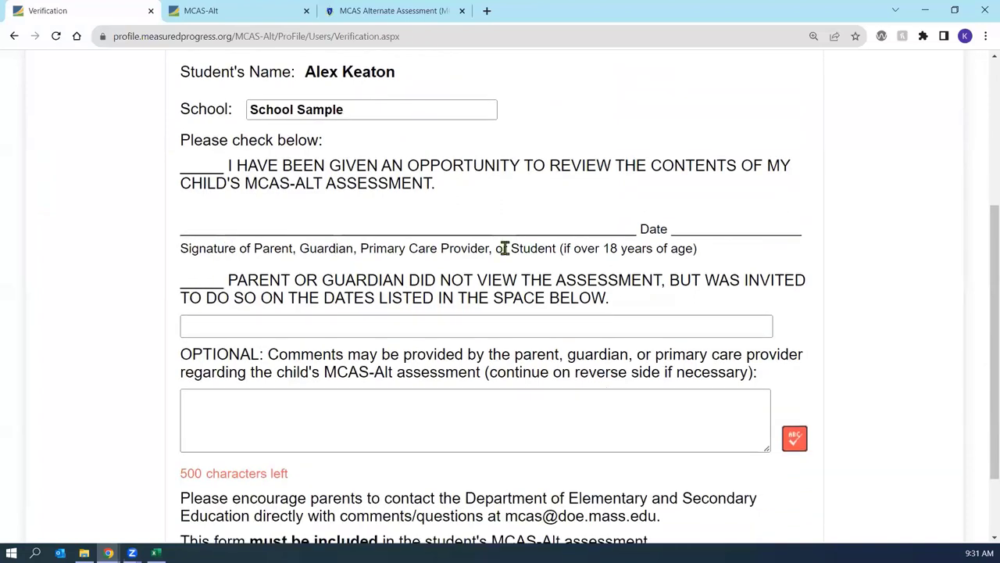
pyautogui.scroll(-1, 308, 391)
# Enter the comment 'made attempt...' in the OPTIONAL comments box.
pyautogui.click(233, 335)
pyautogui.write('made attempt.')
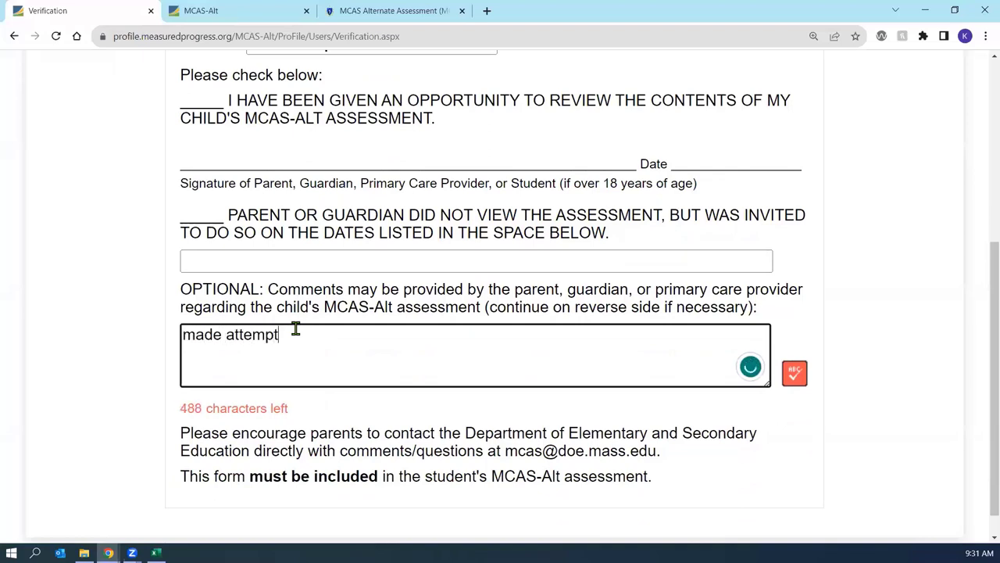
pyautogui.write('..')
pyautogui.scroll(4, 300, 401)
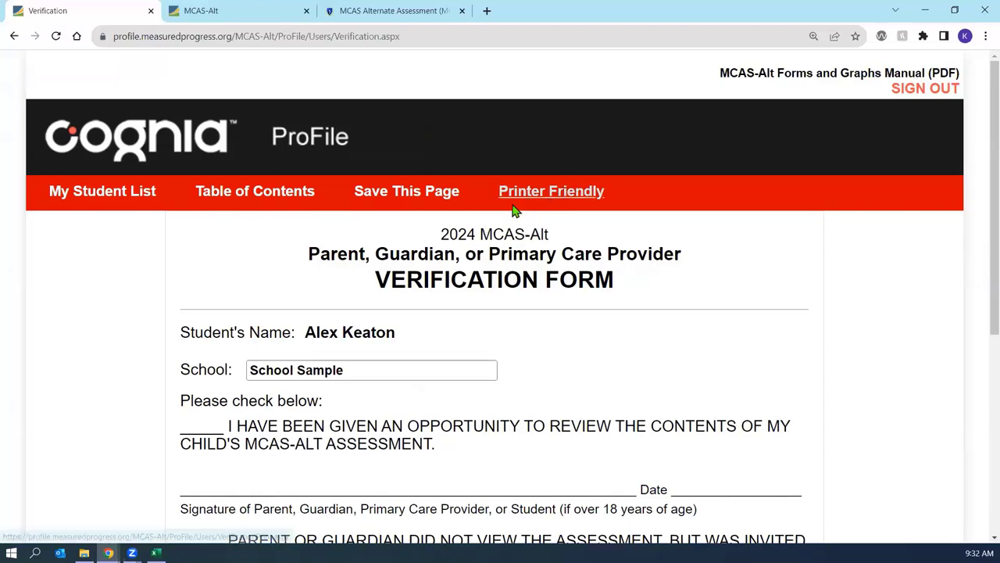
pyautogui.click(551, 195)
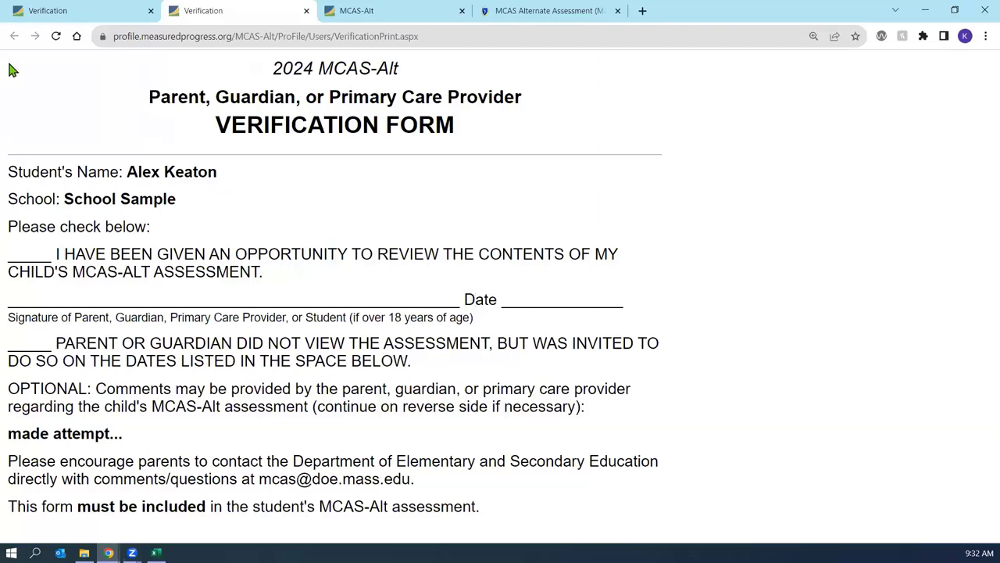
pyautogui.click(306, 10)
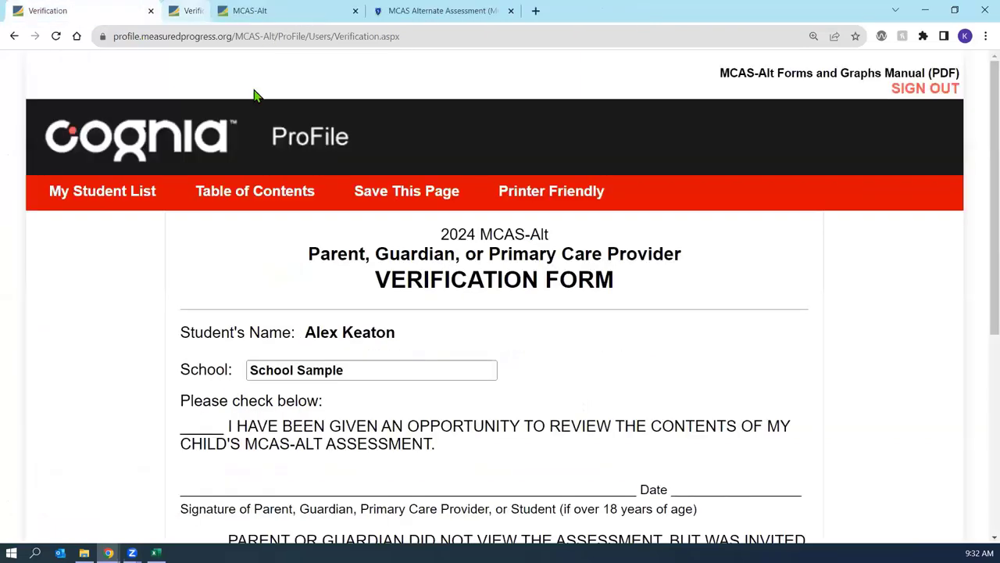
# Go back to the Table of Contents and browse its Core Content and form links.
pyautogui.click(304, 205)
pyautogui.scroll(-6, 263, 500)
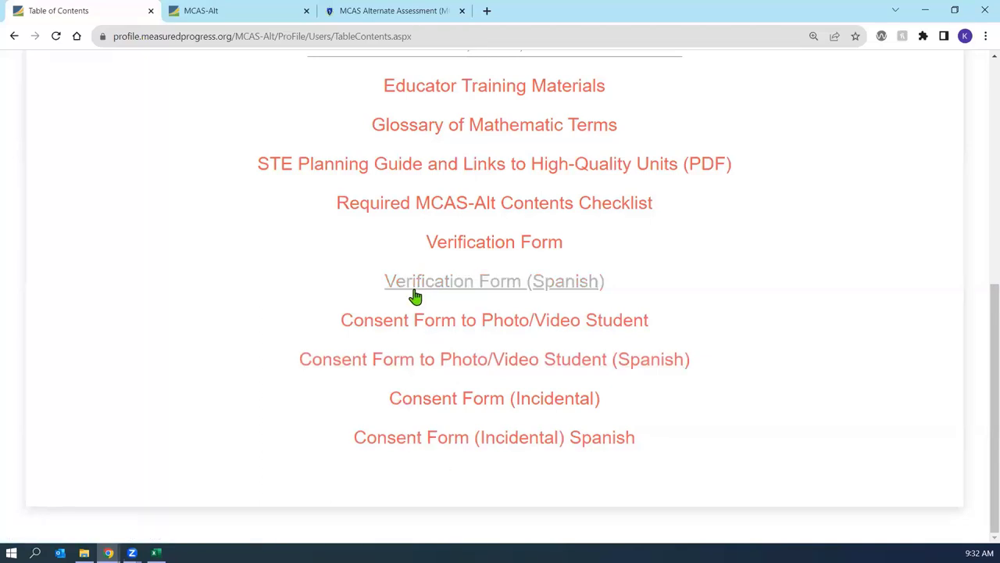
pyautogui.scroll(1, 369, 336)
pyautogui.scroll(4, 363, 337)
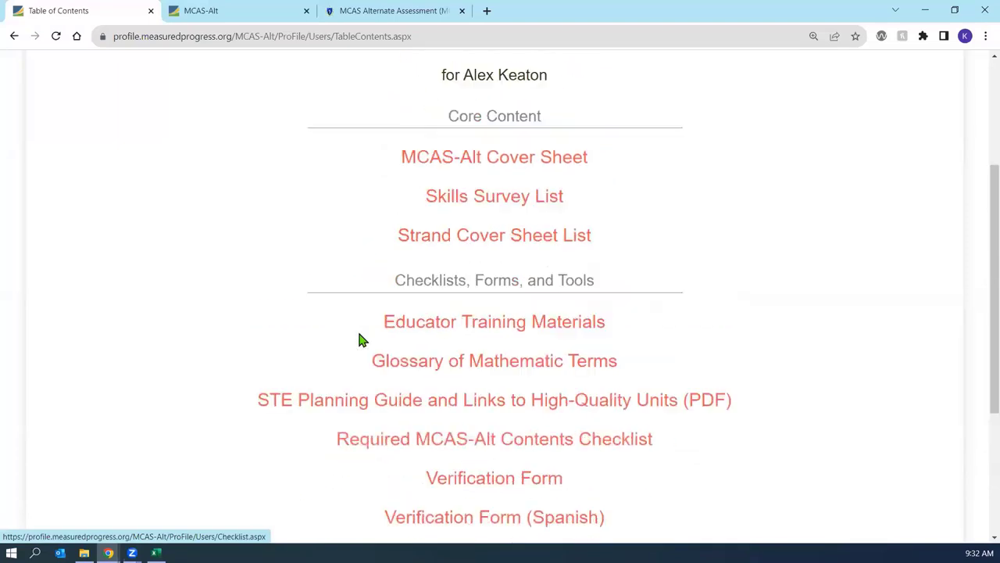
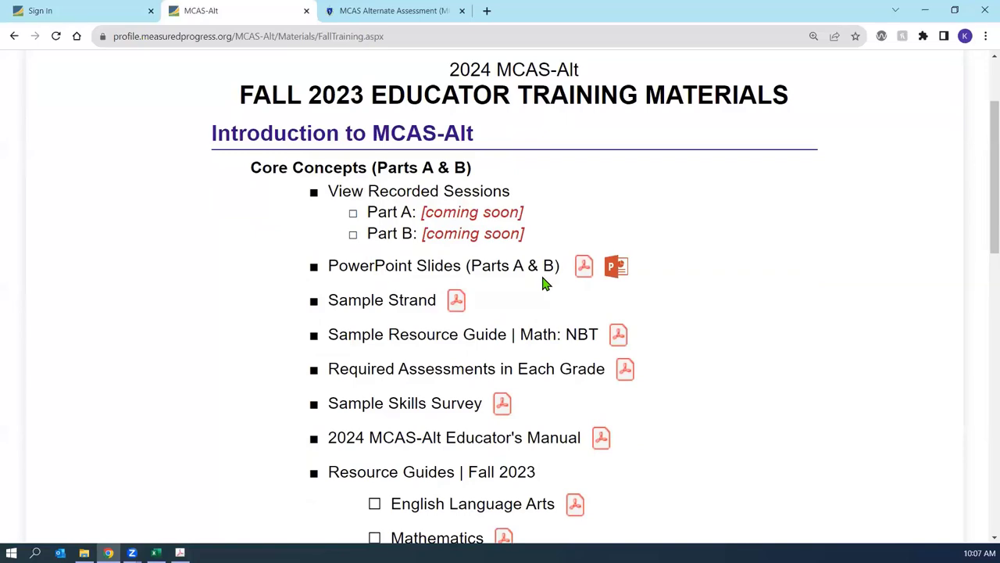
# Scroll the training materials, then switch to the MCAS Alternate Assessment resources page.
pyautogui.scroll(2, 375, 176)
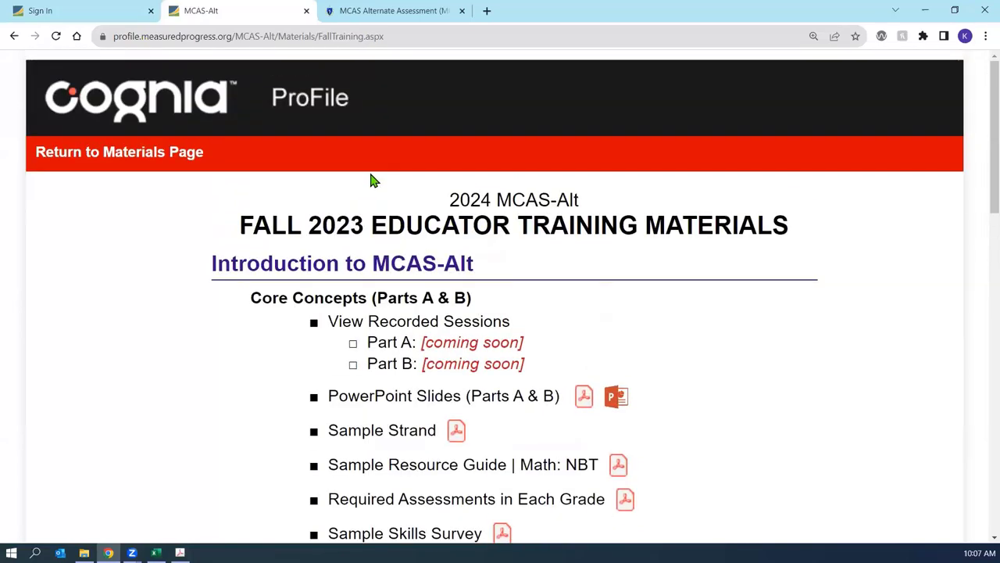
pyautogui.scroll(-1, 372, 191)
pyautogui.scroll(-1, 371, 195)
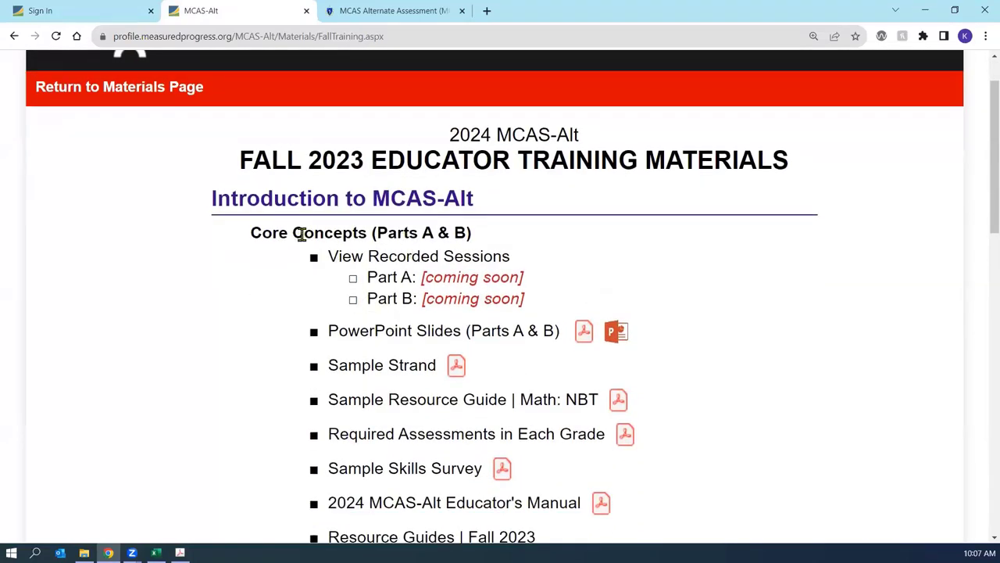
pyautogui.scroll(2, 235, 157)
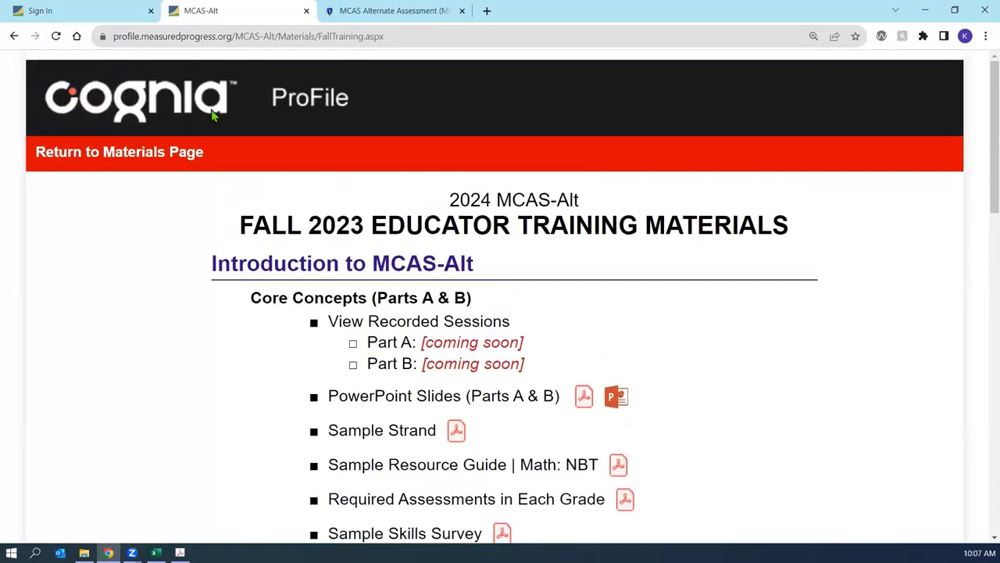
pyautogui.click(364, 16)
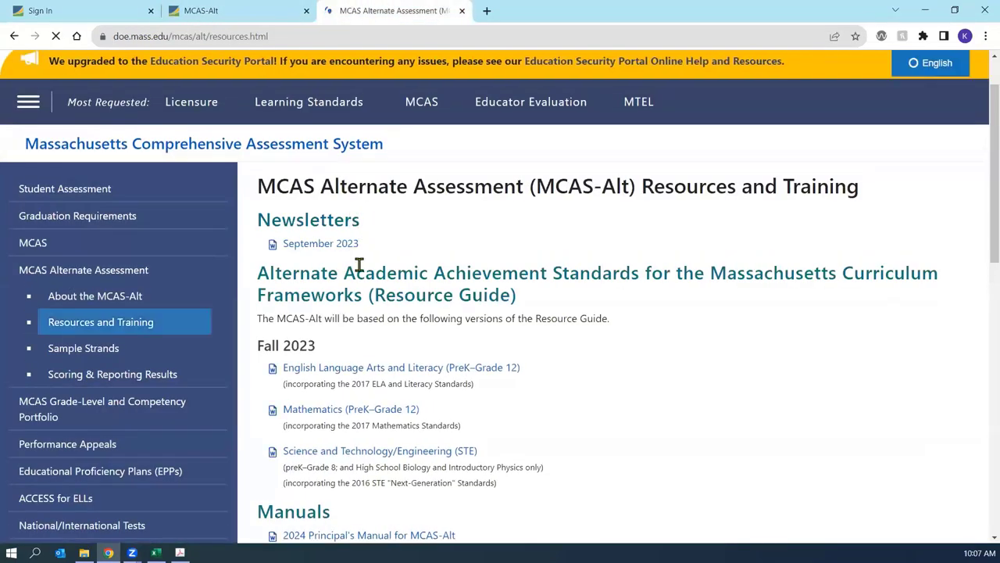
# Scroll down the MCAS-Alt resources, then return to the Cognia ProFile sign-in page.
pyautogui.scroll(-6, 358, 266)
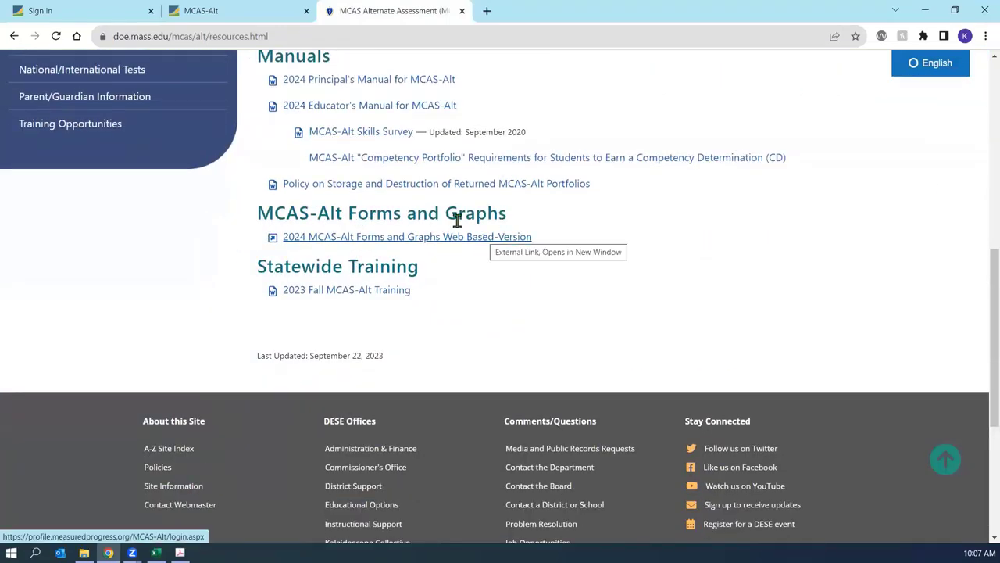
pyautogui.click(101, 16)
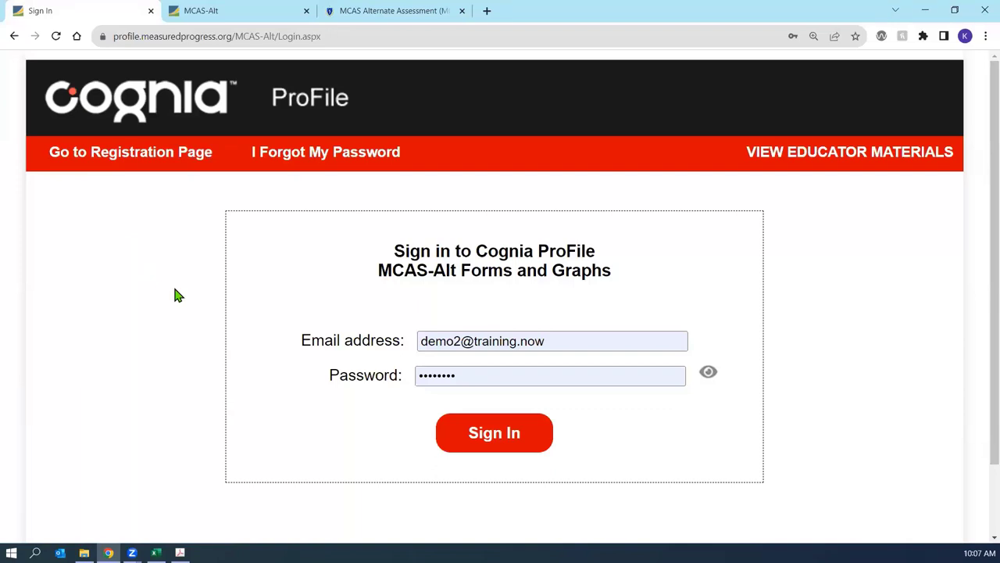
# Sign in, review My Account details, then select the grade 05 student from My Student List.
pyautogui.click(467, 449)
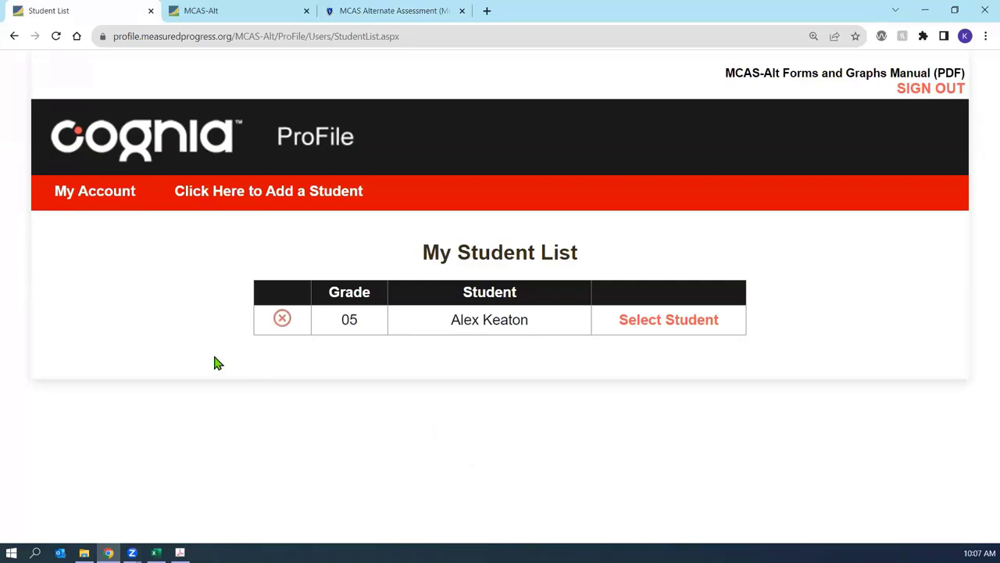
pyautogui.click(100, 193)
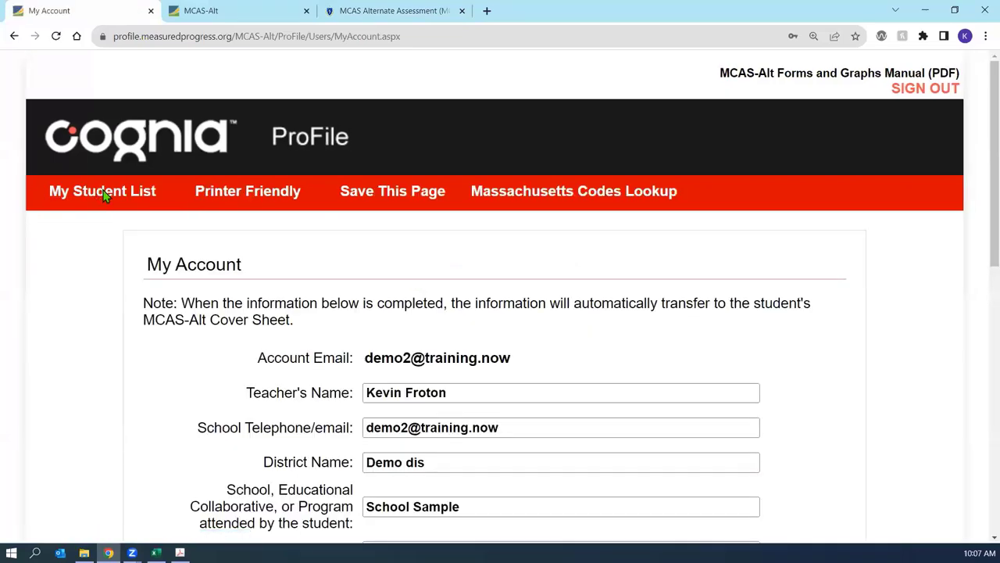
pyautogui.scroll(-2, 355, 426)
pyautogui.scroll(2, 346, 425)
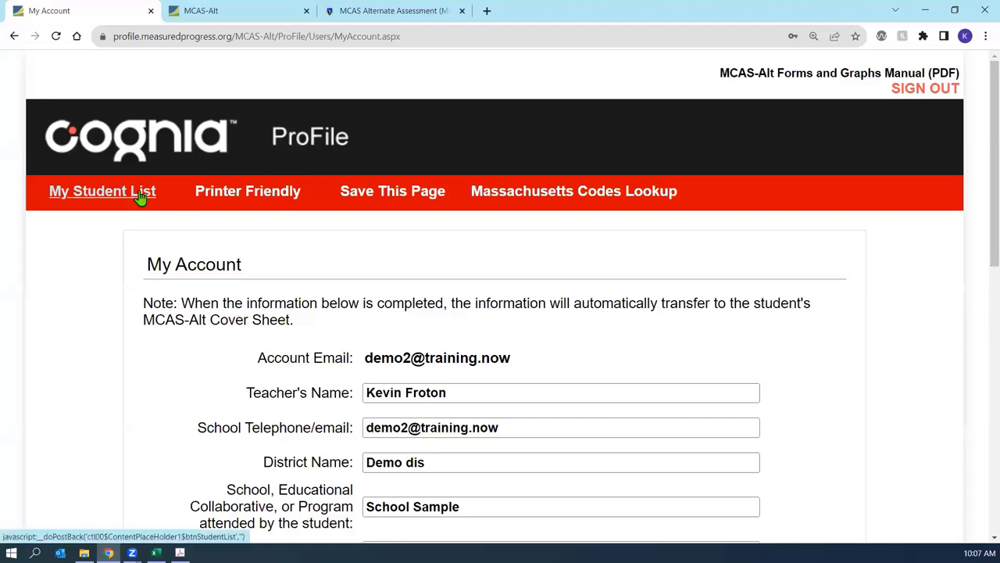
pyautogui.click(139, 195)
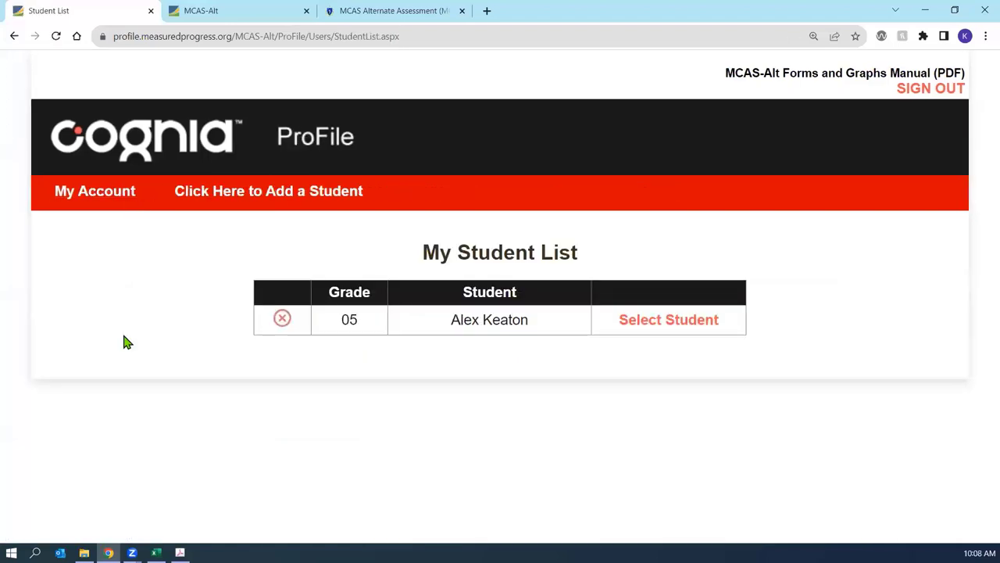
pyautogui.click(639, 323)
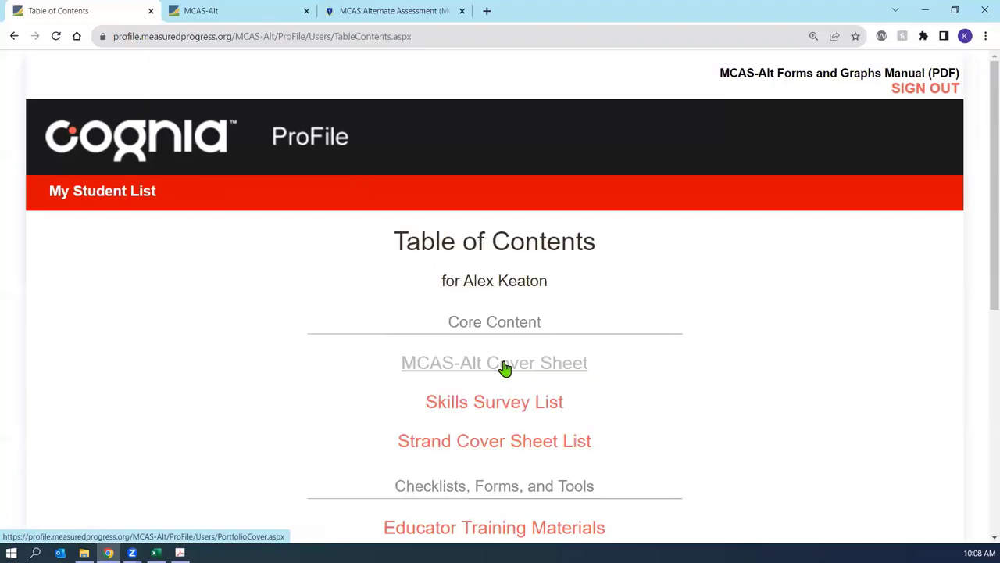
pyautogui.scroll(-1, 500, 365)
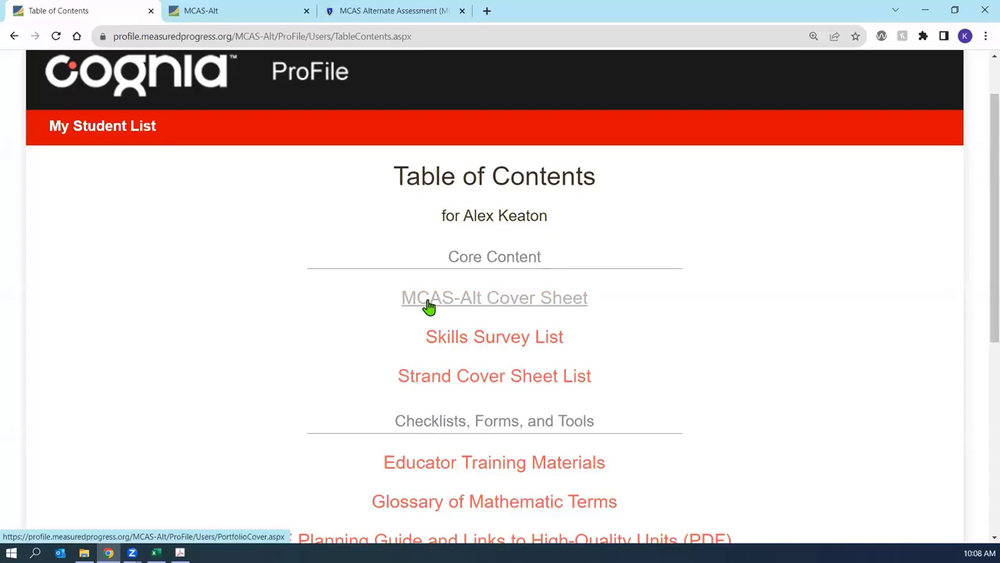
pyautogui.click(429, 307)
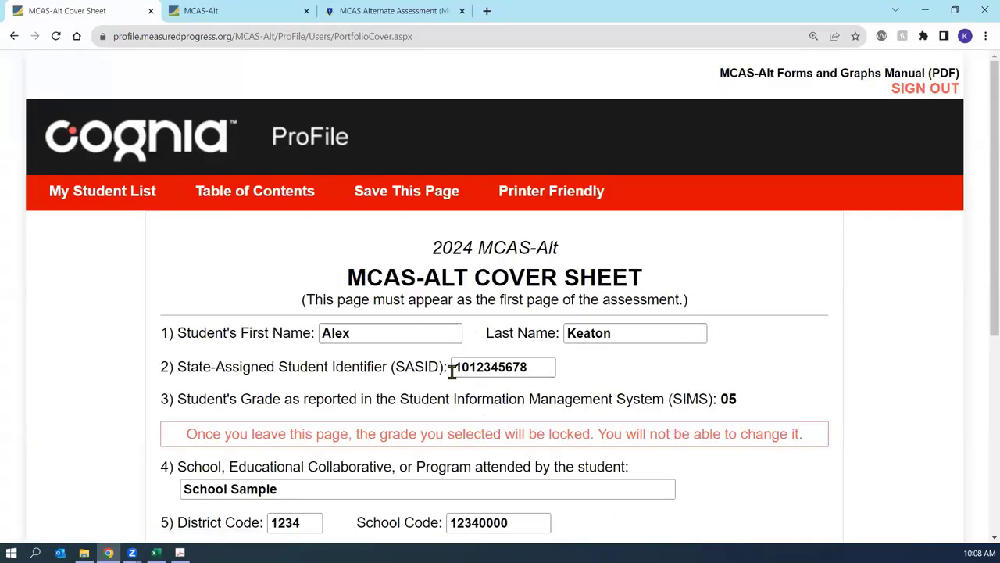
pyautogui.scroll(-2, 667, 326)
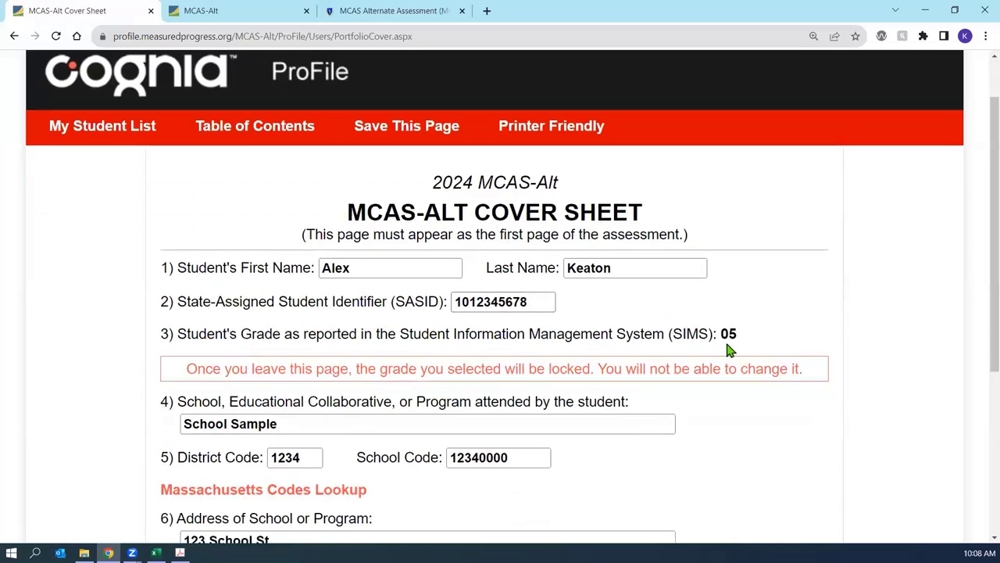
pyautogui.scroll(-1, 569, 360)
pyautogui.scroll(-2, 532, 379)
pyautogui.scroll(4, 407, 418)
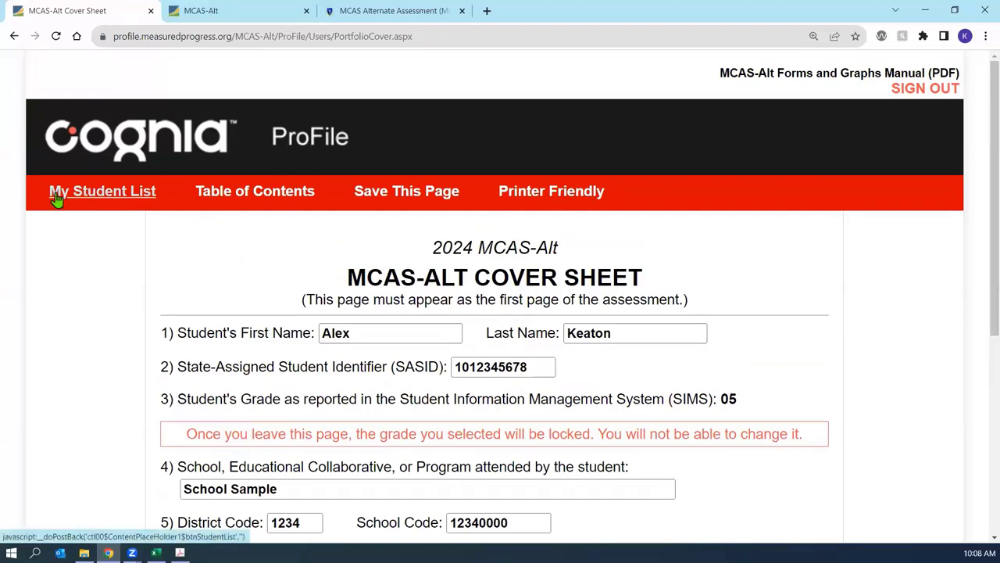
pyautogui.click(224, 193)
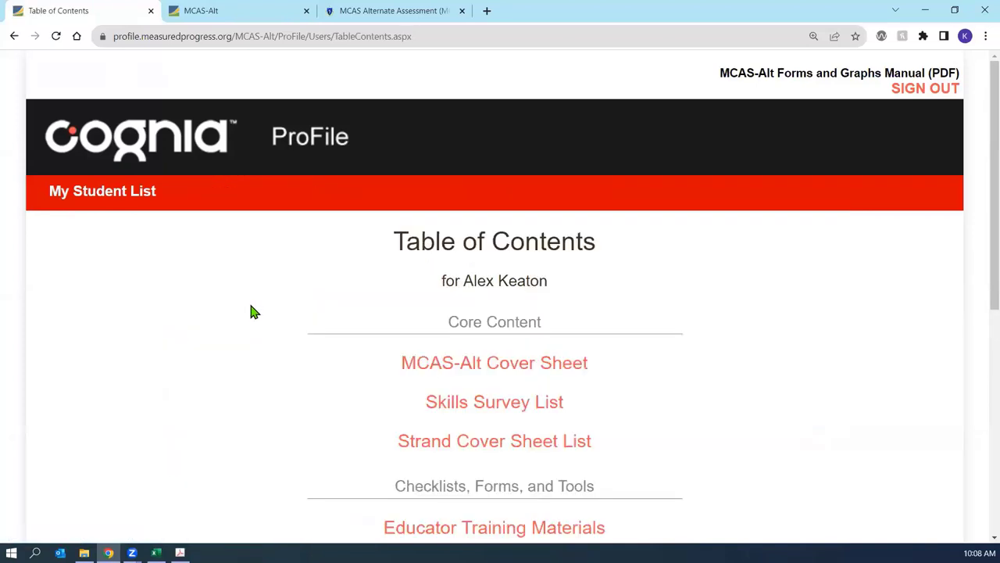
pyautogui.scroll(-2, 370, 290)
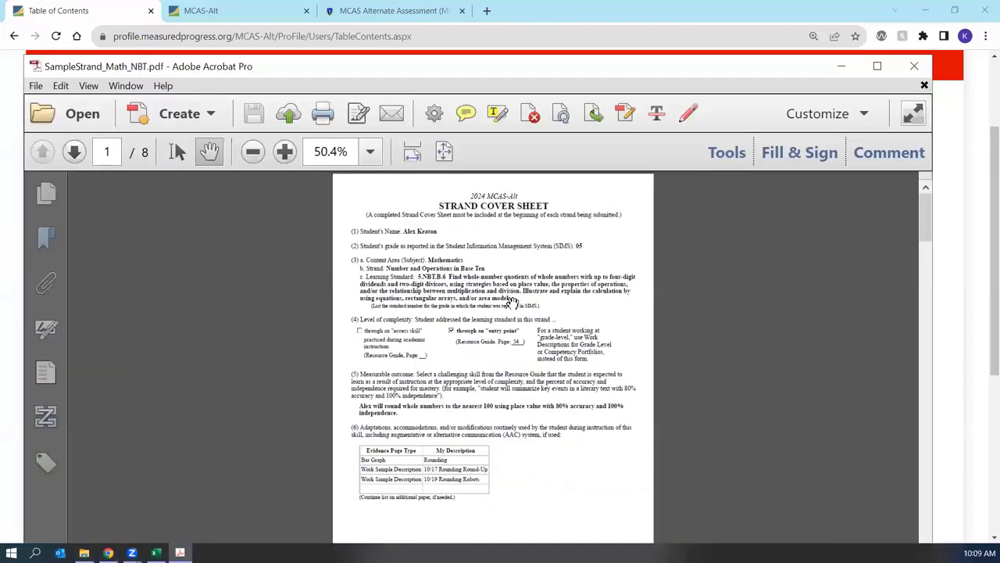
# Scroll through the sample Math NBT strand cover sheet to read the 5.NBT.B.6 standard.
pyautogui.keyDown('ctrl'); pyautogui.scroll(3, 512, 301); pyautogui.keyUp('ctrl')
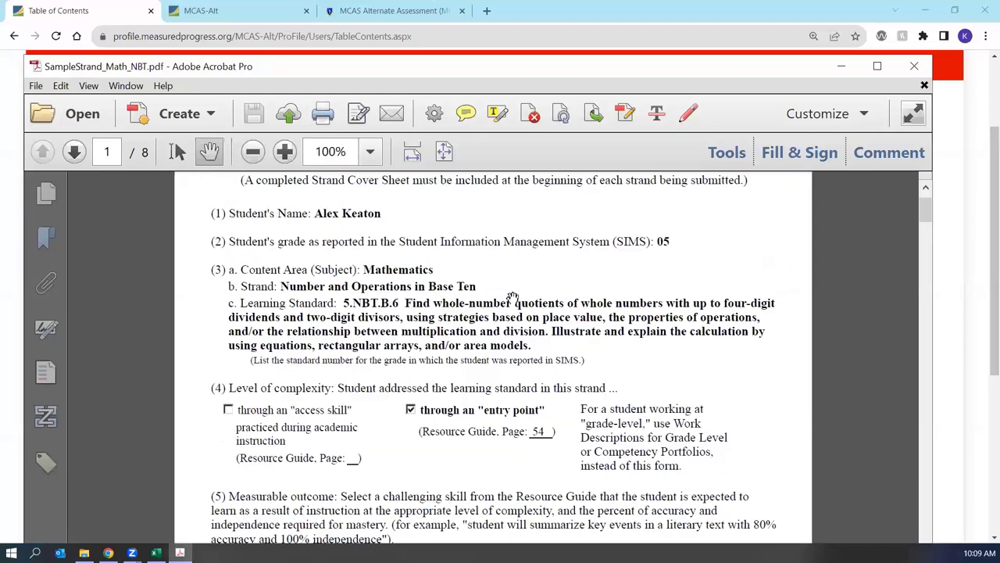
pyautogui.scroll(-1, 511, 293)
# Add a new strand on the student's Strand Cover Sheet List and open its cover sheet.
pyautogui.click(840, 76)
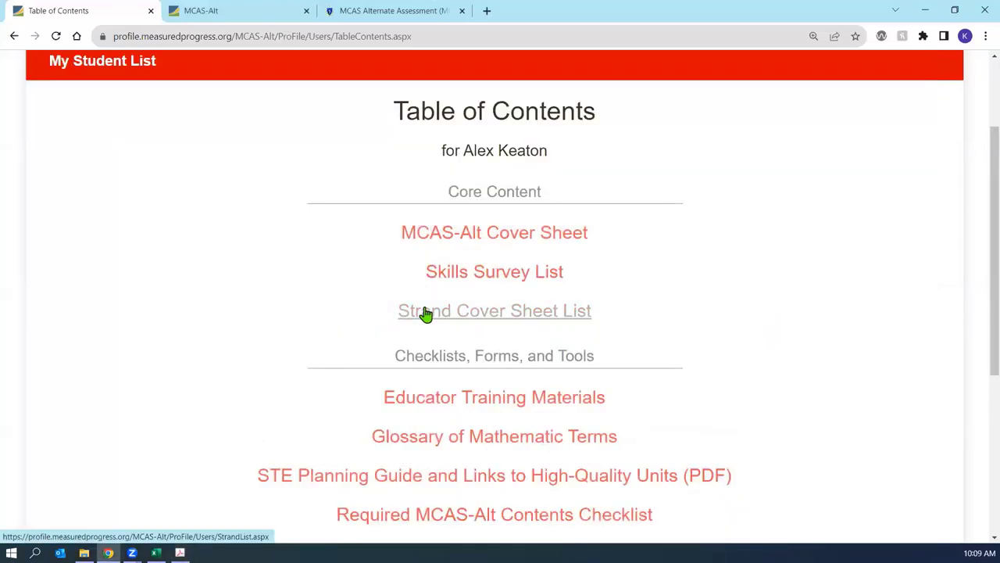
pyautogui.click(424, 314)
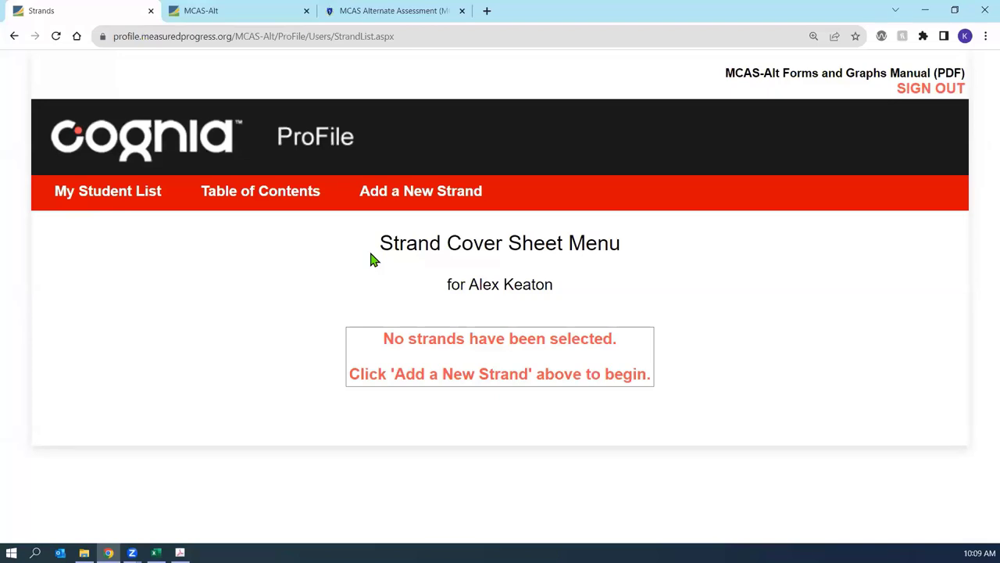
pyautogui.click(406, 194)
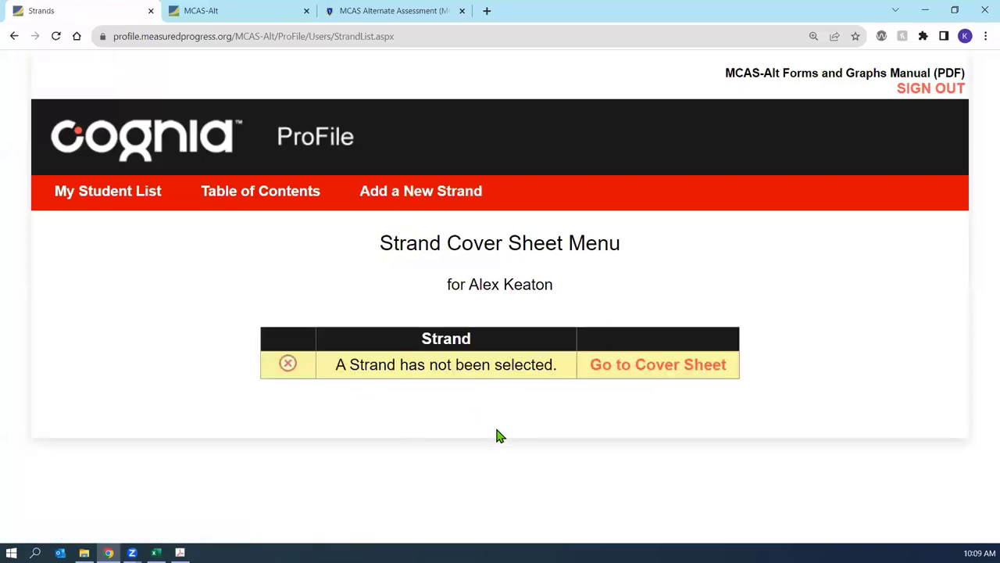
pyautogui.click(630, 371)
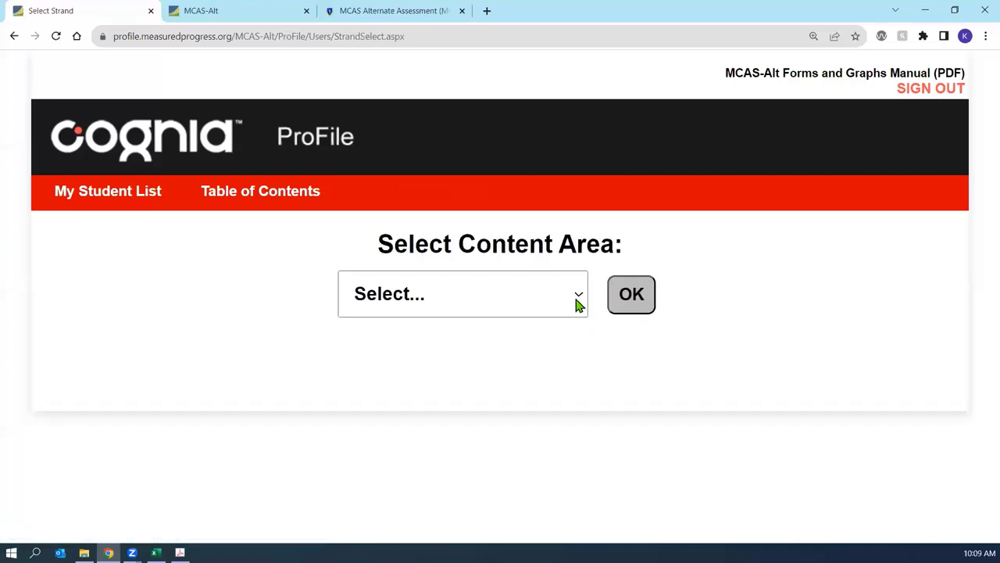
# Choose Mathematics as the content area and the Number and Operations in Base Ten strand.
pyautogui.click(578, 304)
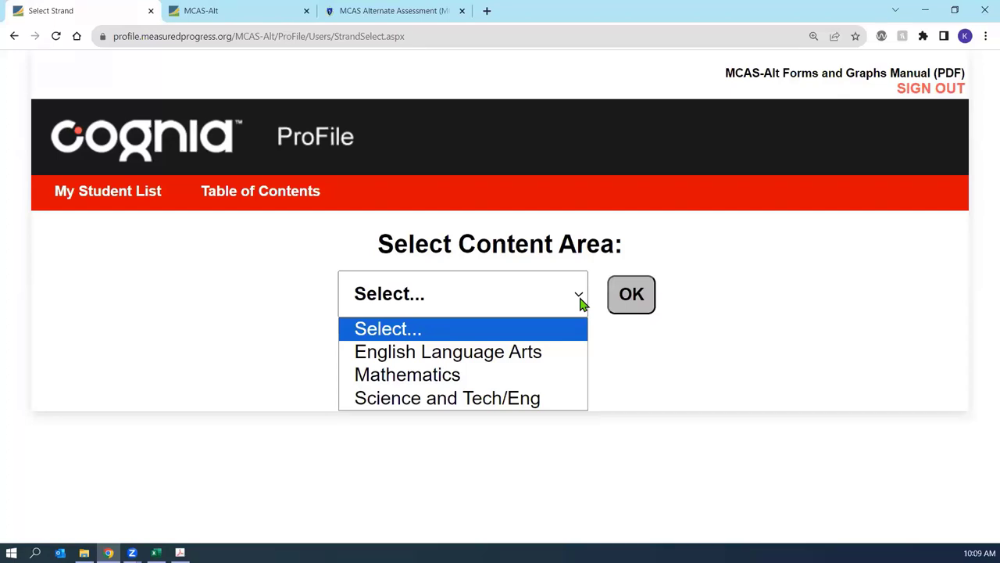
pyautogui.click(471, 383)
pyautogui.click(629, 297)
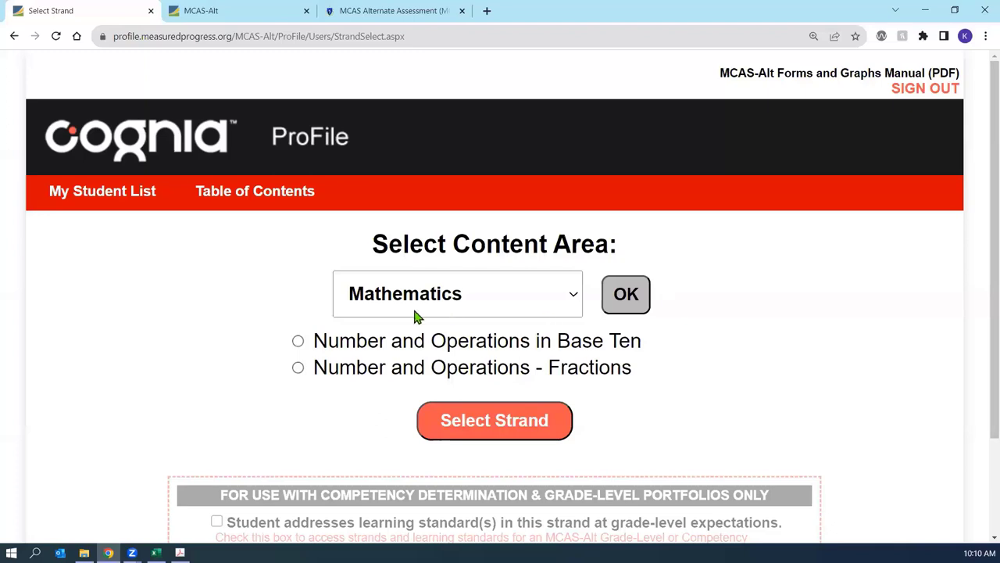
pyautogui.click(297, 342)
# Confirm the Base Ten strand, then go back to the Table of Contents and scroll down.
pyautogui.click(481, 437)
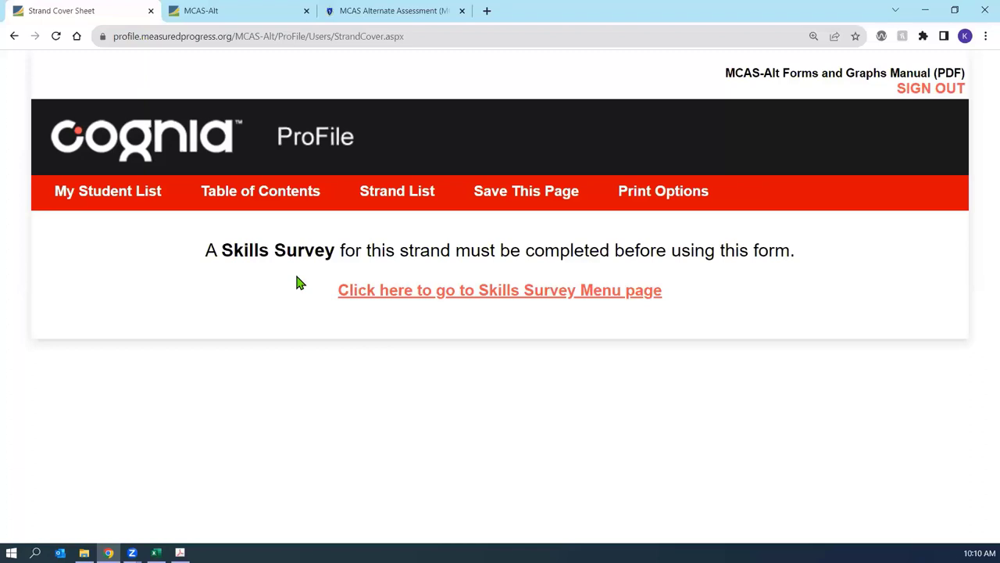
pyautogui.click(288, 201)
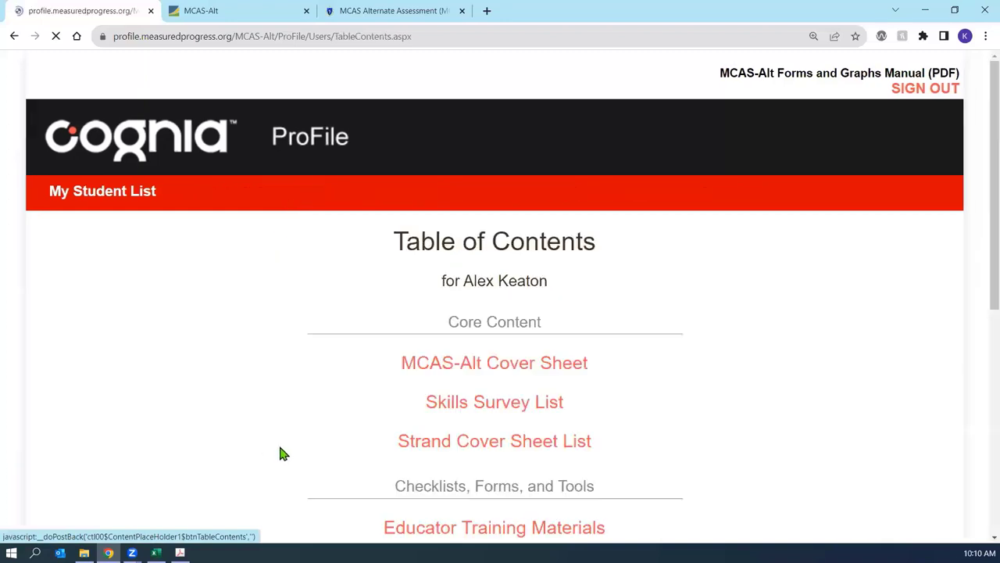
pyautogui.scroll(-1, 331, 425)
pyautogui.scroll(-2, 331, 424)
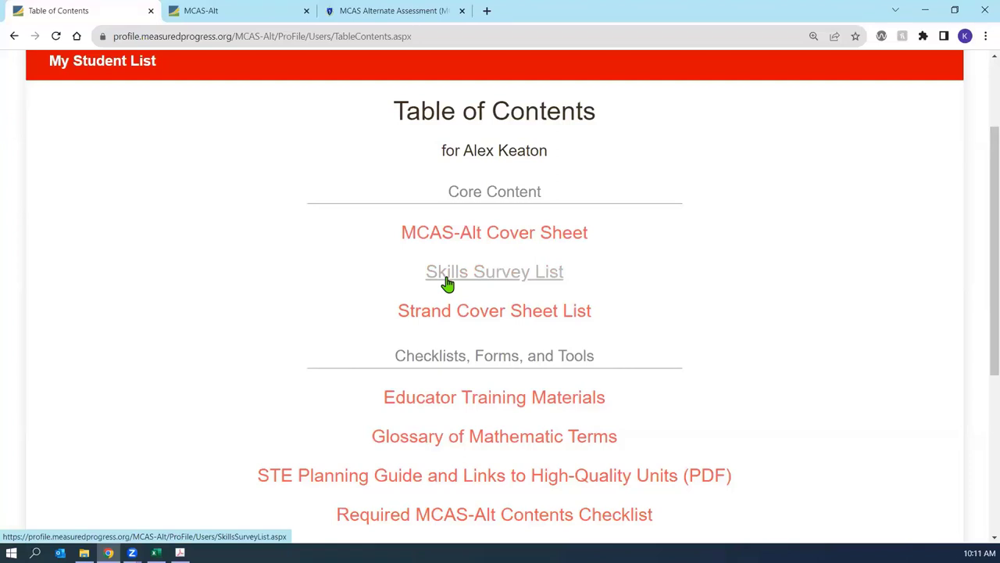
# Add a new skills survey from the Skills Survey List and open its survey selection.
pyautogui.click(448, 284)
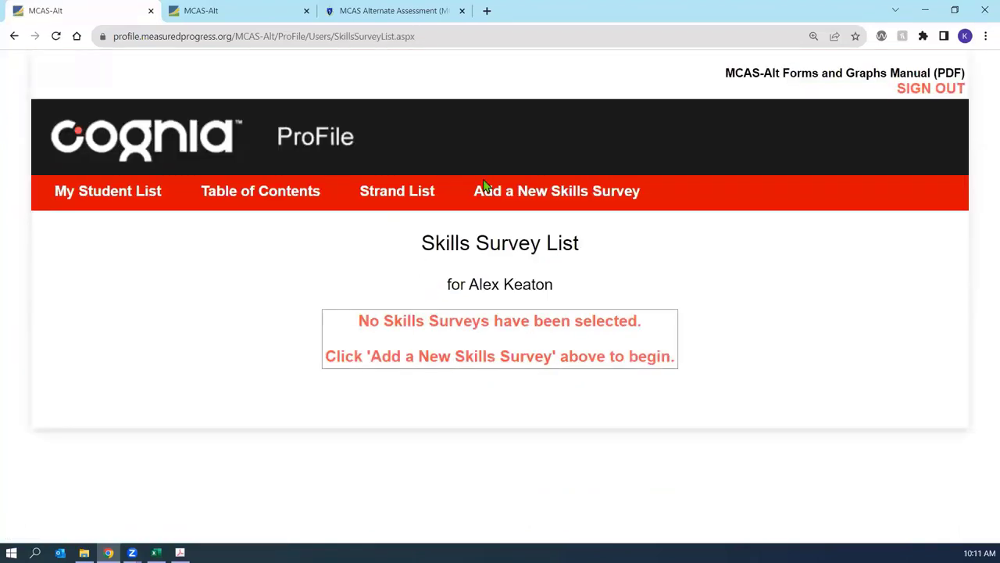
pyautogui.click(547, 202)
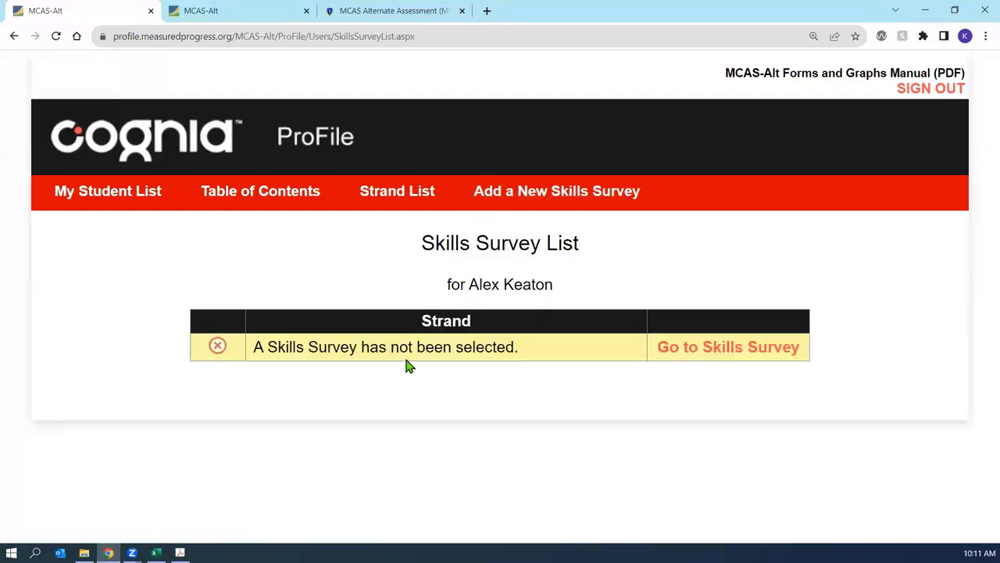
pyautogui.click(682, 358)
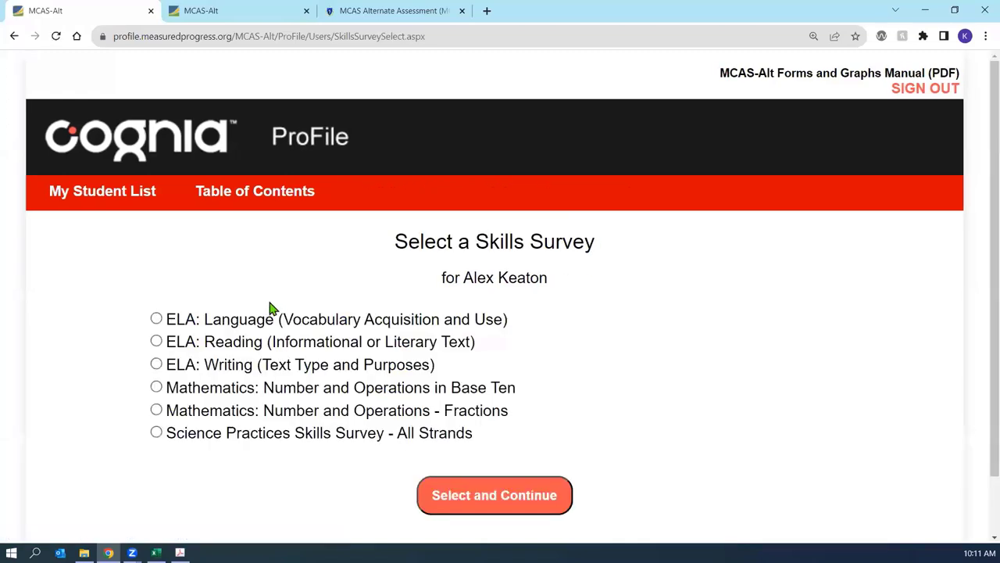
pyautogui.scroll(-1, 261, 352)
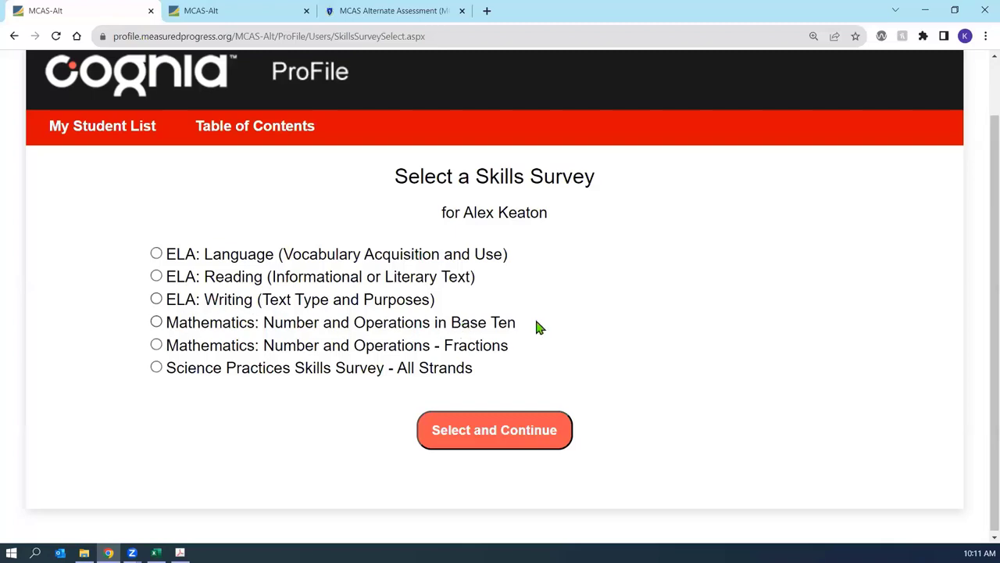
# Choose the 'Mathematics: Number and Operations in Base Ten' survey, continue, and review the form.
pyautogui.click(159, 323)
pyautogui.click(471, 437)
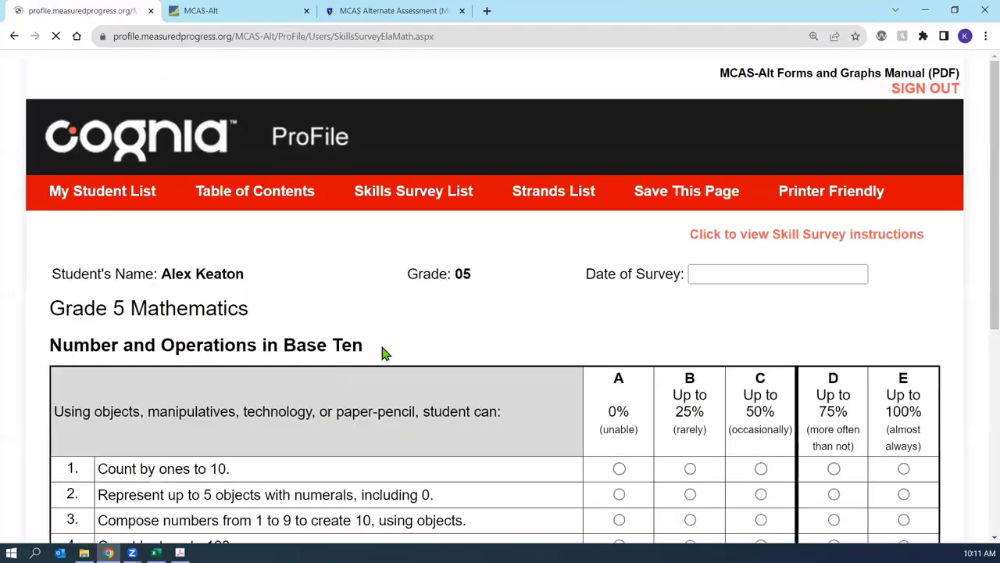
pyautogui.scroll(-1, 383, 334)
pyautogui.scroll(-3, 383, 335)
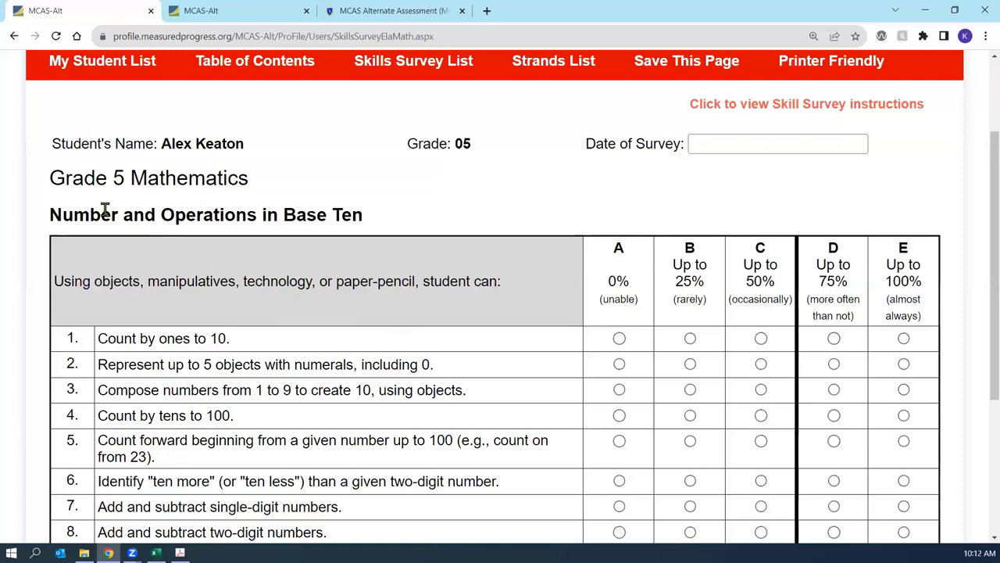
pyautogui.scroll(-1, 176, 202)
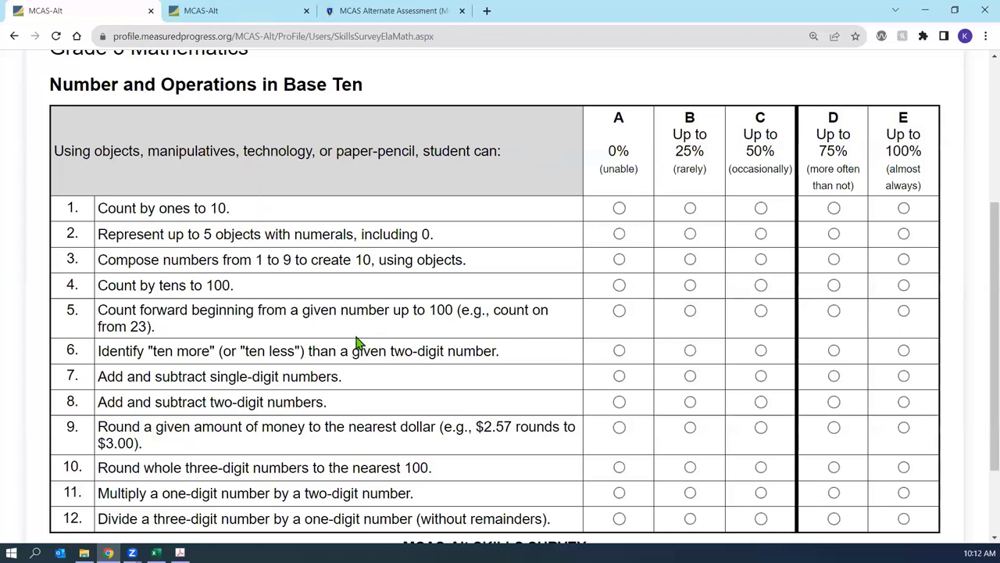
pyautogui.scroll(2, 359, 344)
# Enter 10/3/23 as the Date of Survey.
pyautogui.click(732, 140)
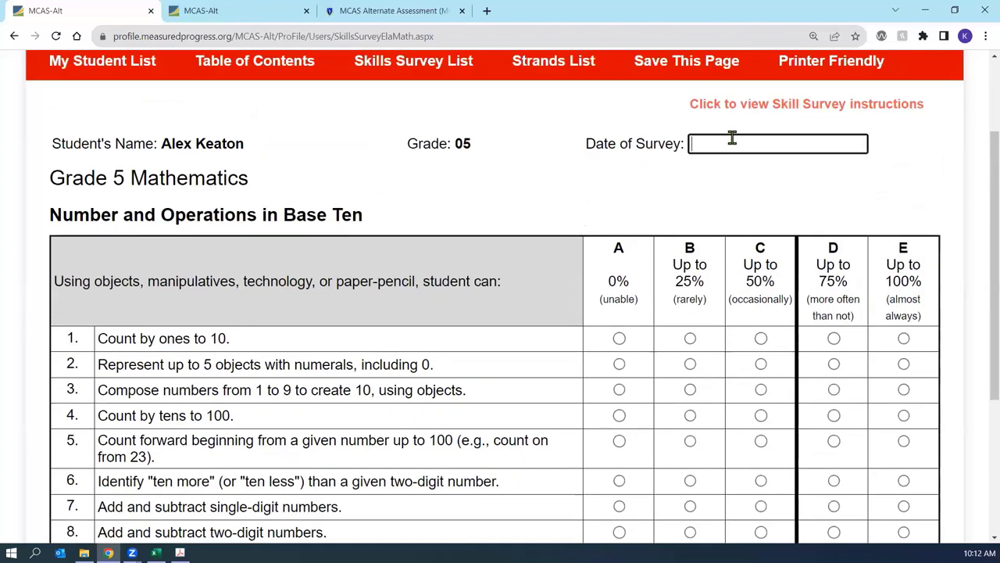
pyautogui.write('10/3/23')
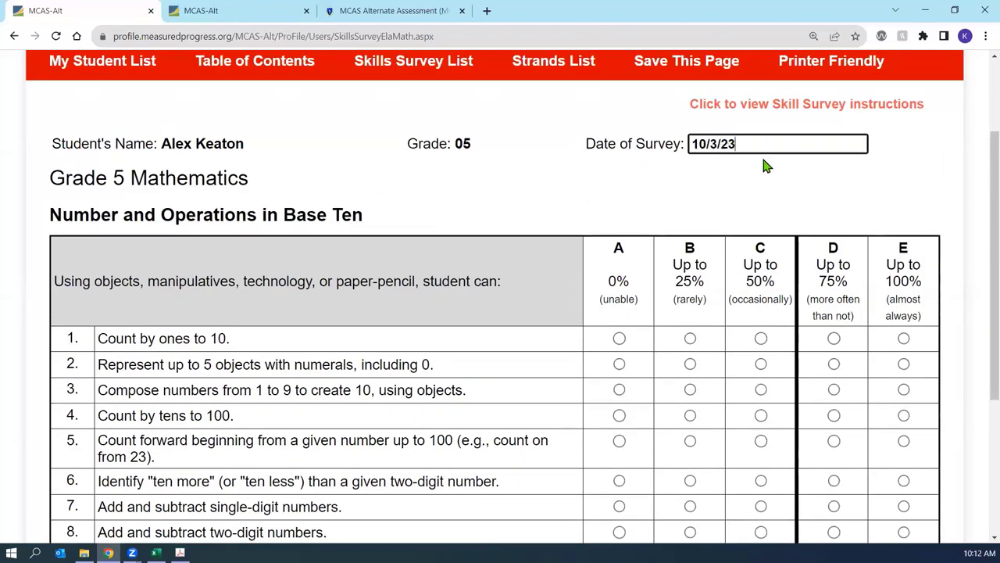
pyautogui.scroll(-1, 769, 166)
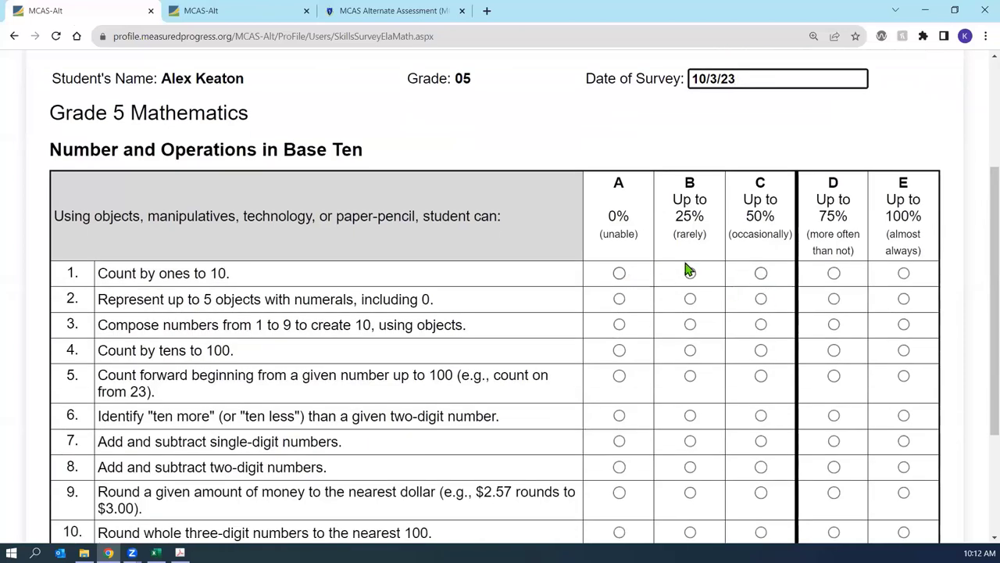
pyautogui.scroll(-1, 629, 259)
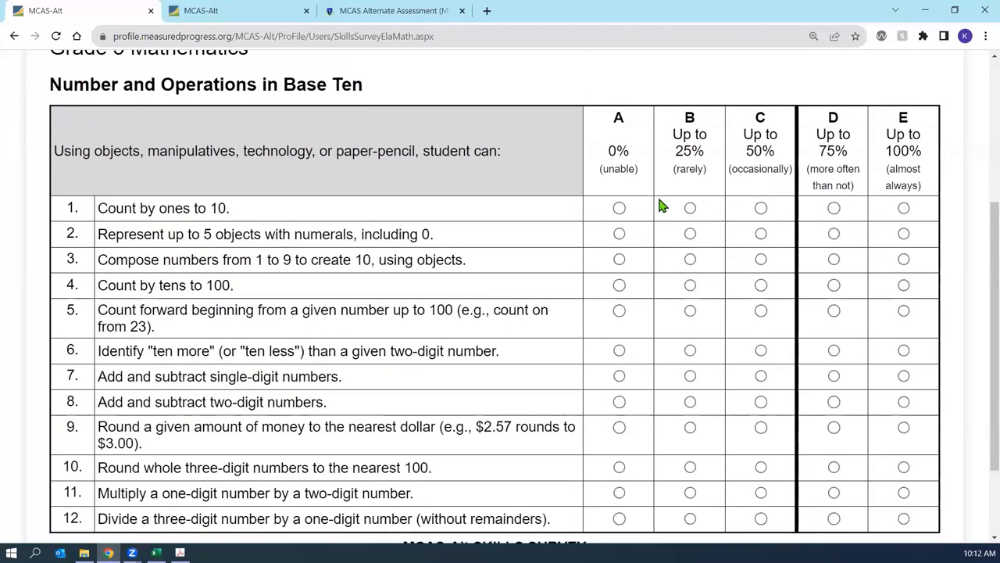
# Rate two skills almost always, two up to 75%, four occasionally, and three rarely.
pyautogui.click(904, 207)
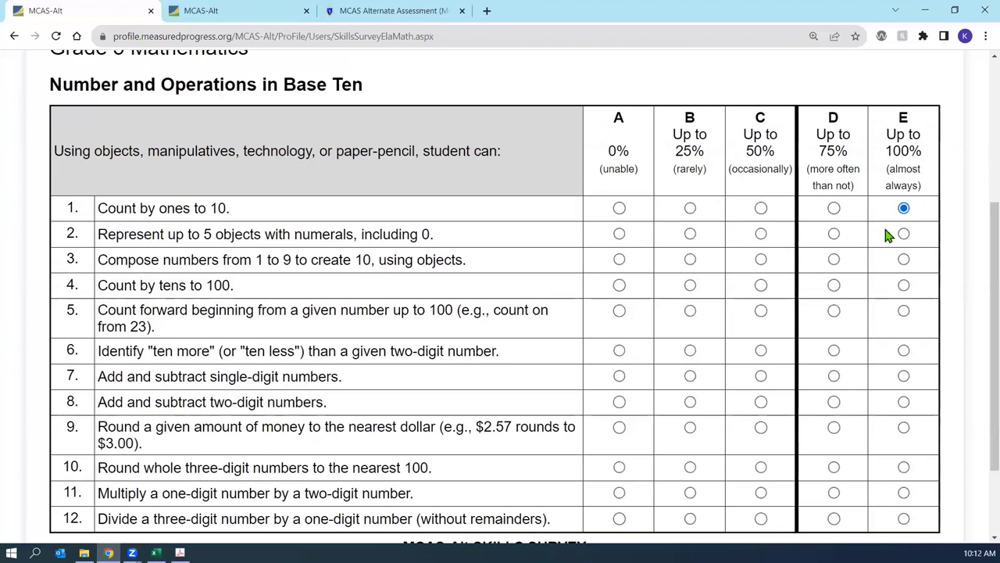
pyautogui.click(905, 233)
pyautogui.click(834, 260)
pyautogui.click(834, 285)
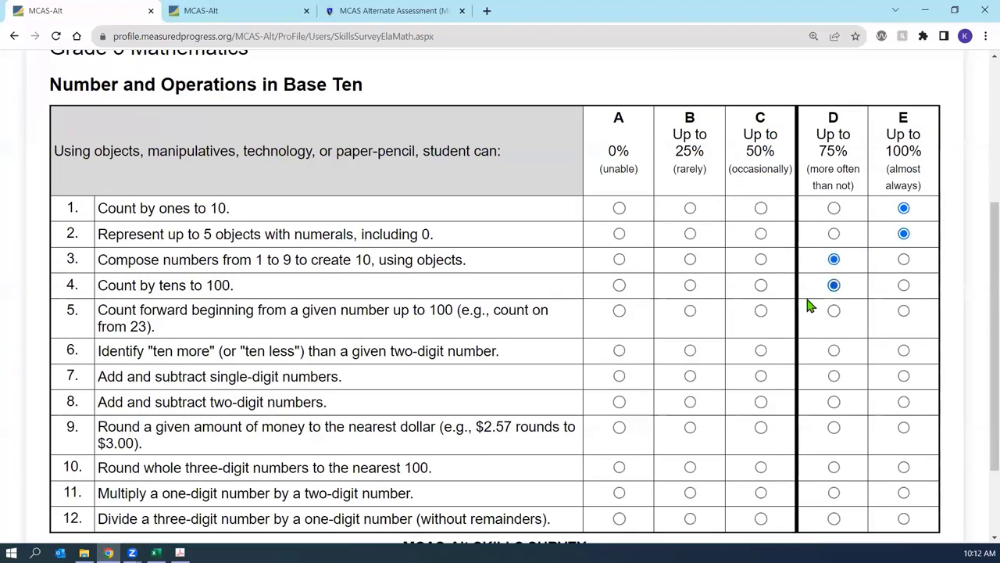
pyautogui.click(761, 311)
pyautogui.click(761, 350)
pyautogui.click(762, 402)
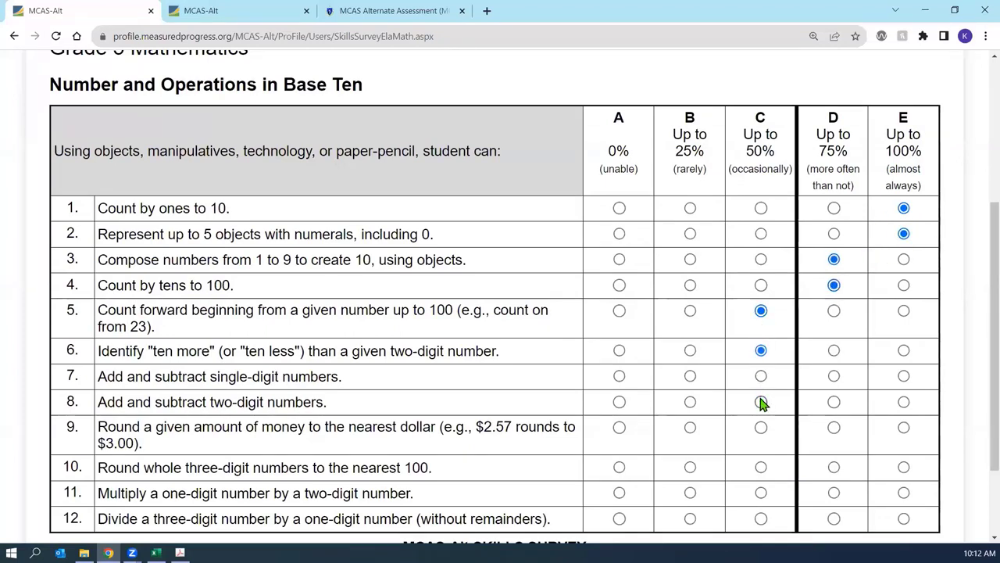
pyautogui.click(761, 427)
pyautogui.click(690, 468)
pyautogui.click(691, 493)
pyautogui.click(690, 519)
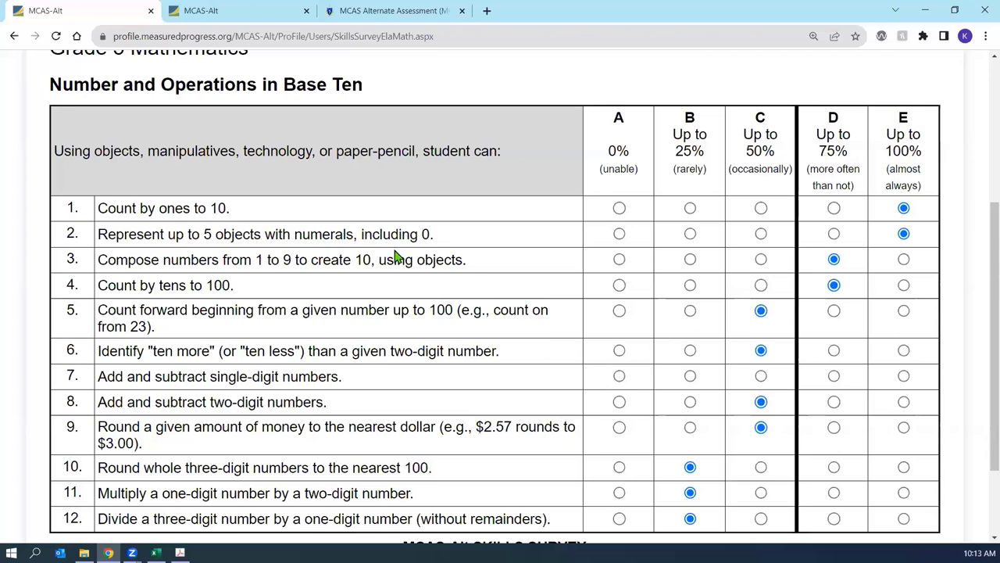
pyautogui.scroll(1, 409, 262)
pyautogui.scroll(-2, 406, 272)
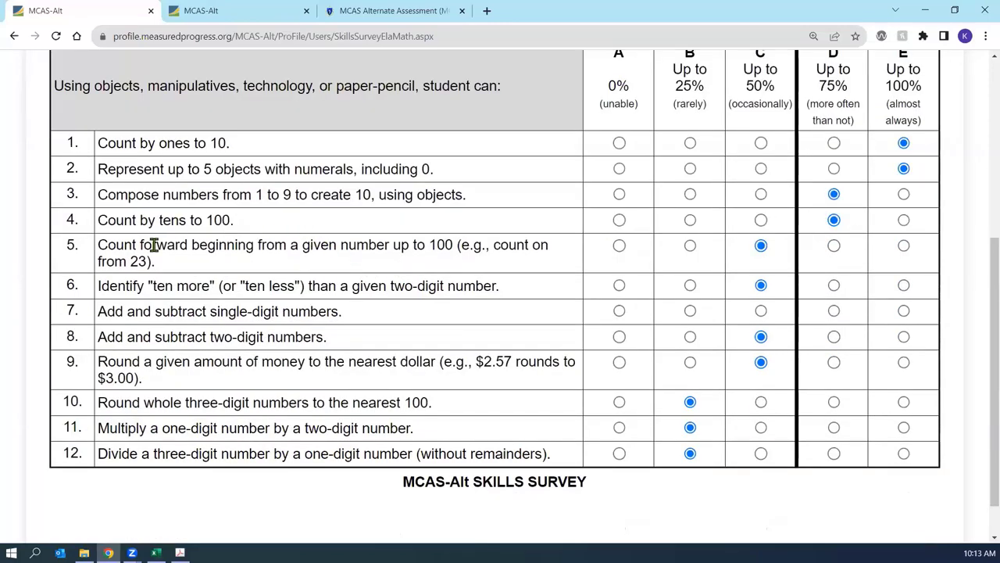
pyautogui.scroll(3, 422, 368)
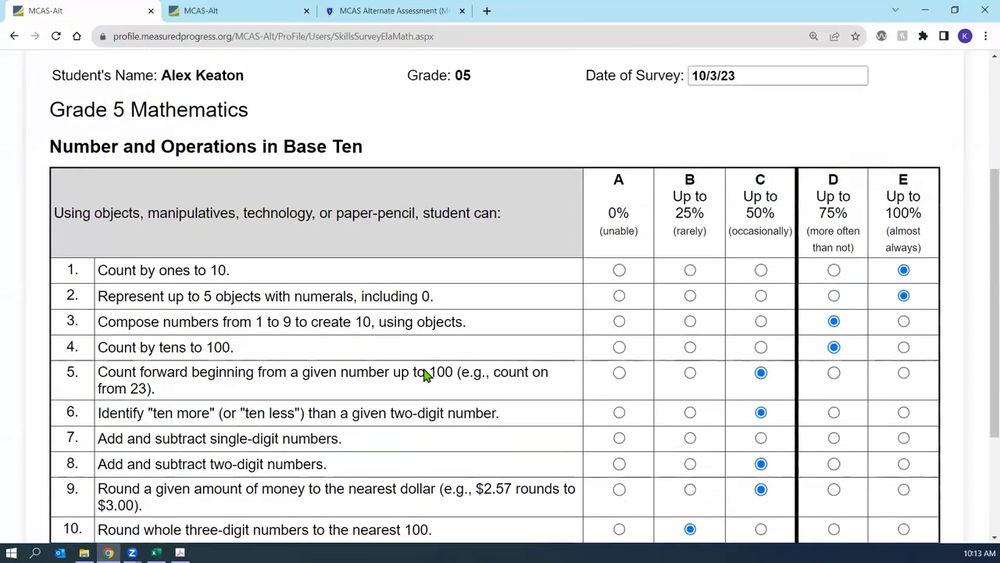
pyautogui.scroll(1, 420, 334)
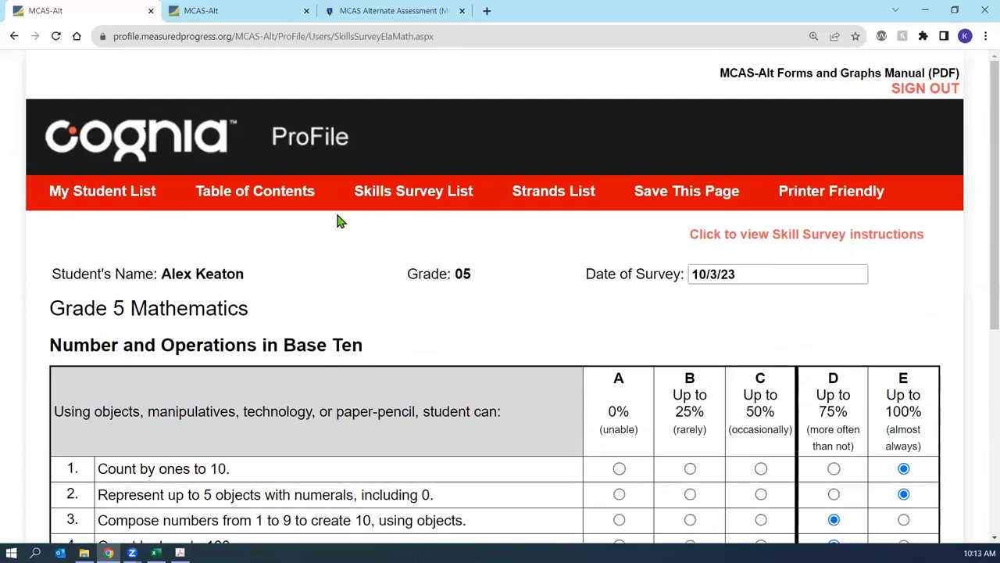
# Go via the Table of Contents and Base Ten strand cover sheet back into its skills survey.
pyautogui.click(273, 200)
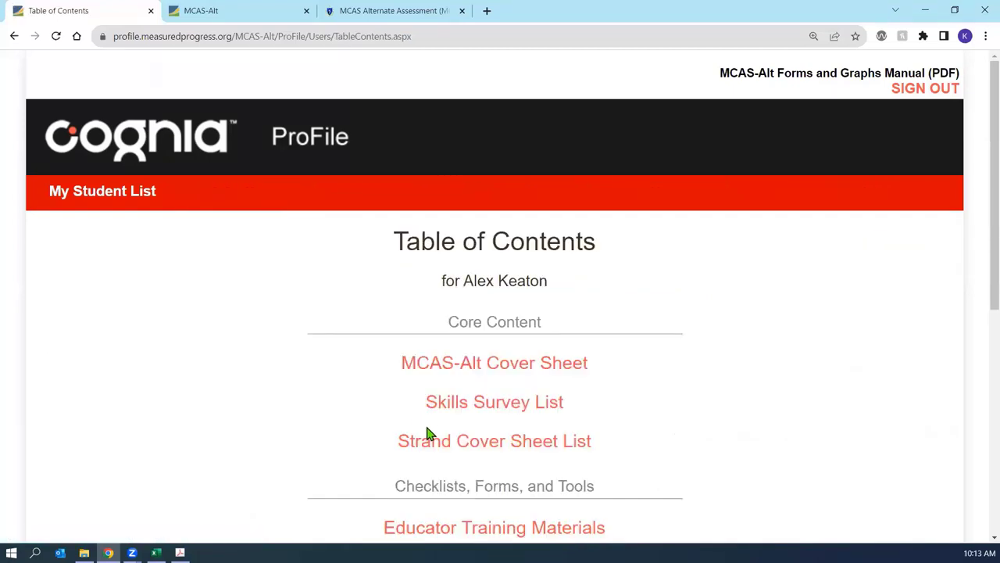
pyautogui.click(426, 440)
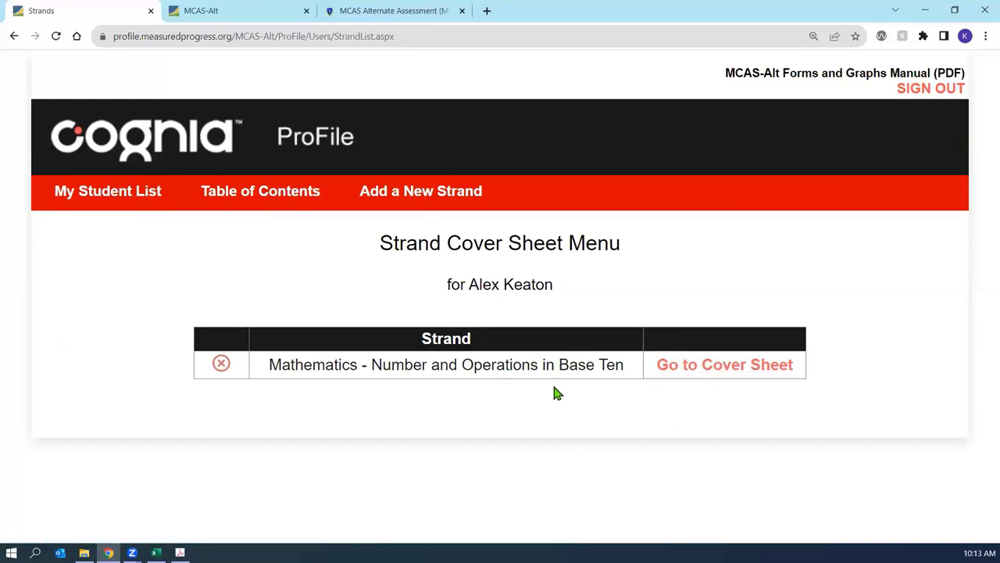
pyautogui.click(654, 377)
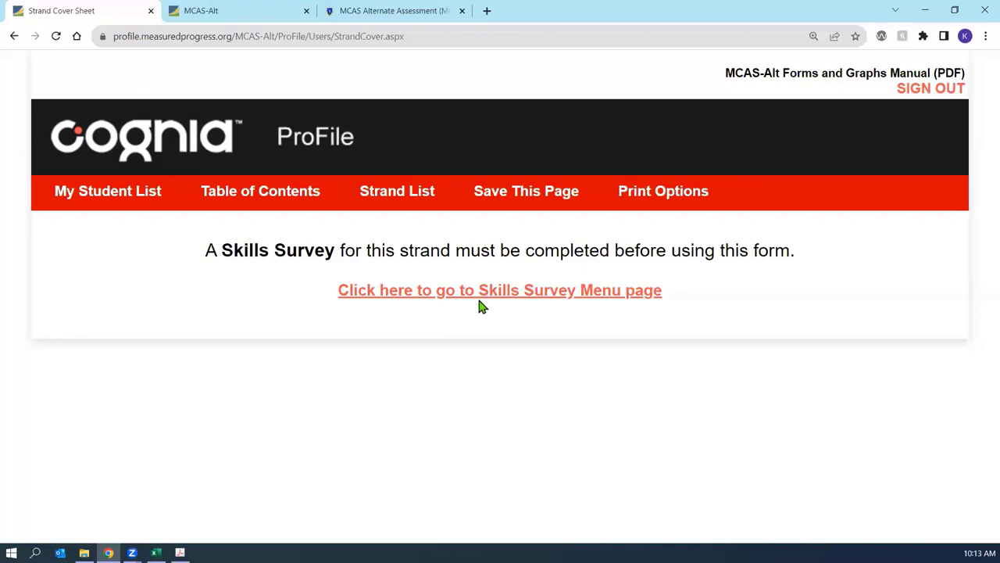
pyautogui.click(413, 284)
pyautogui.click(422, 293)
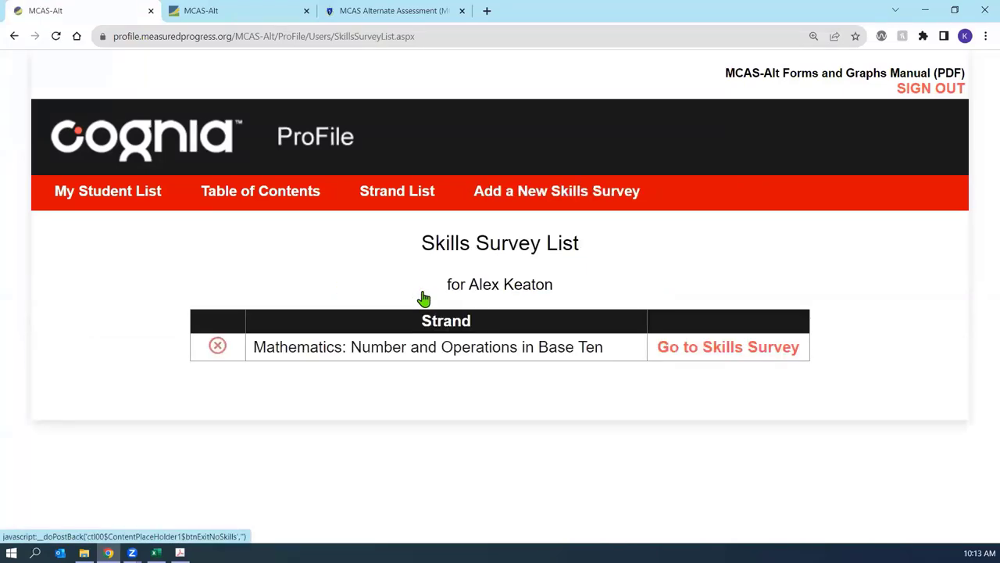
pyautogui.click(683, 351)
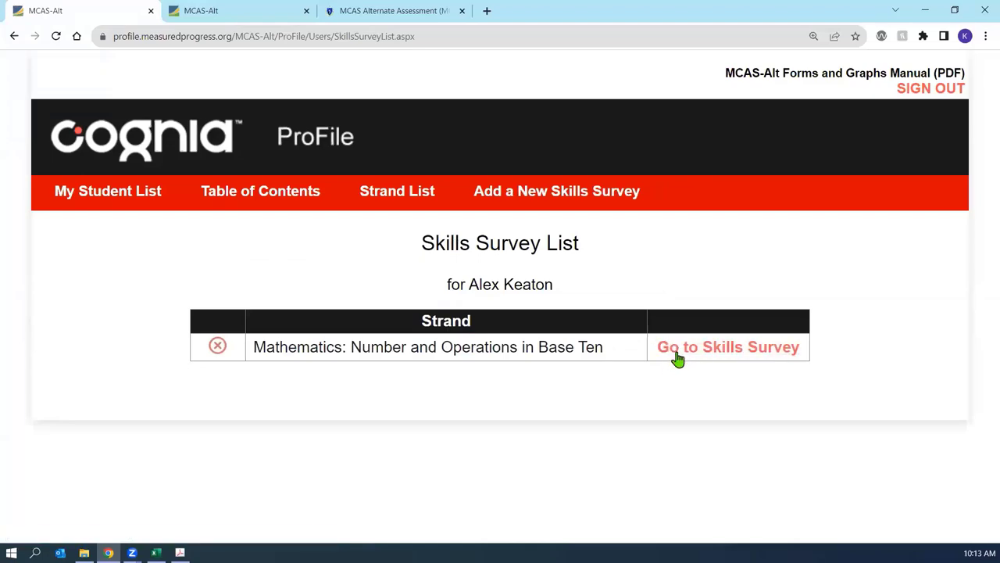
pyautogui.click(677, 356)
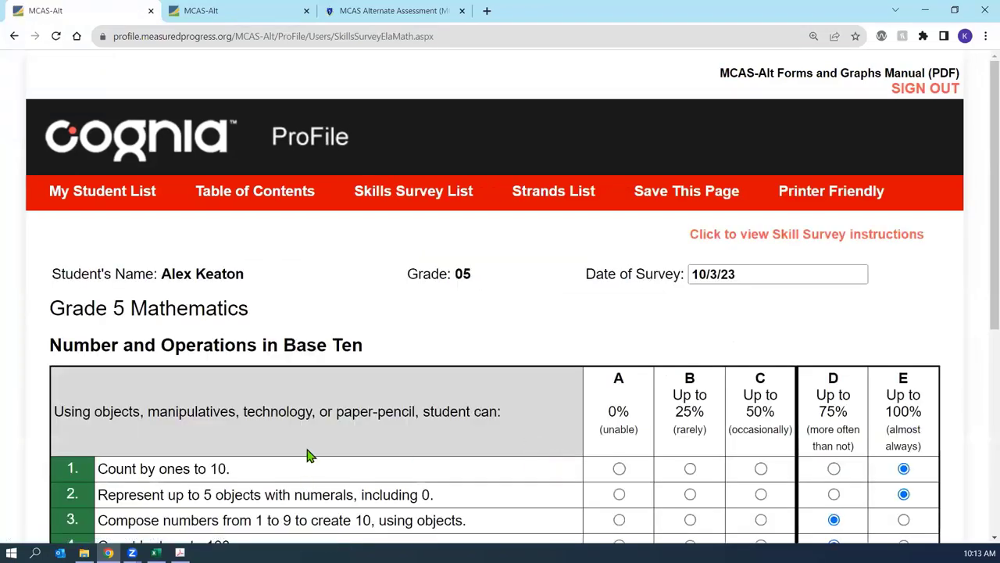
# Rate skill 7, adding and subtracting single-digit numbers, as done Up to 25%.
pyautogui.scroll(-5, 306, 446)
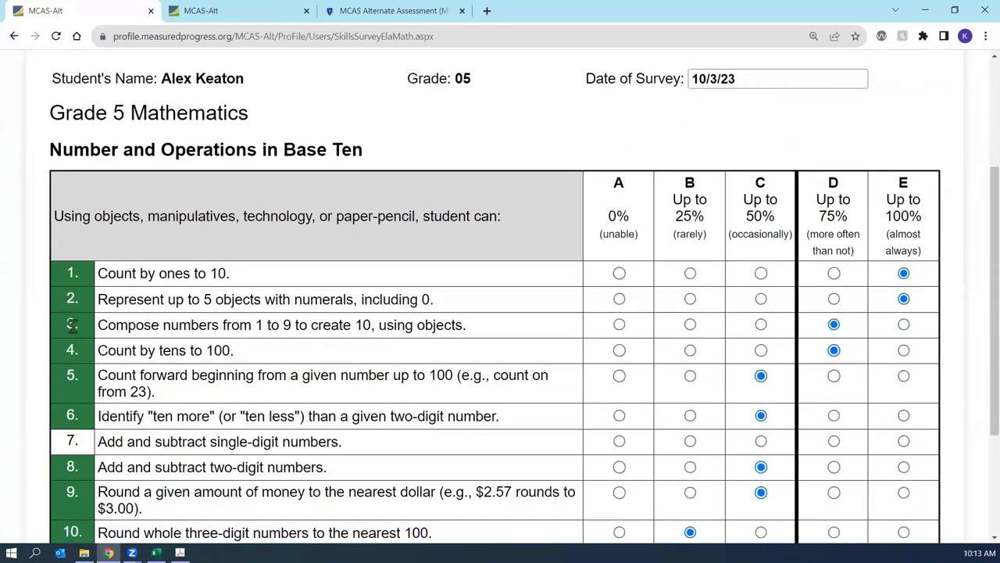
pyautogui.scroll(-2, 77, 442)
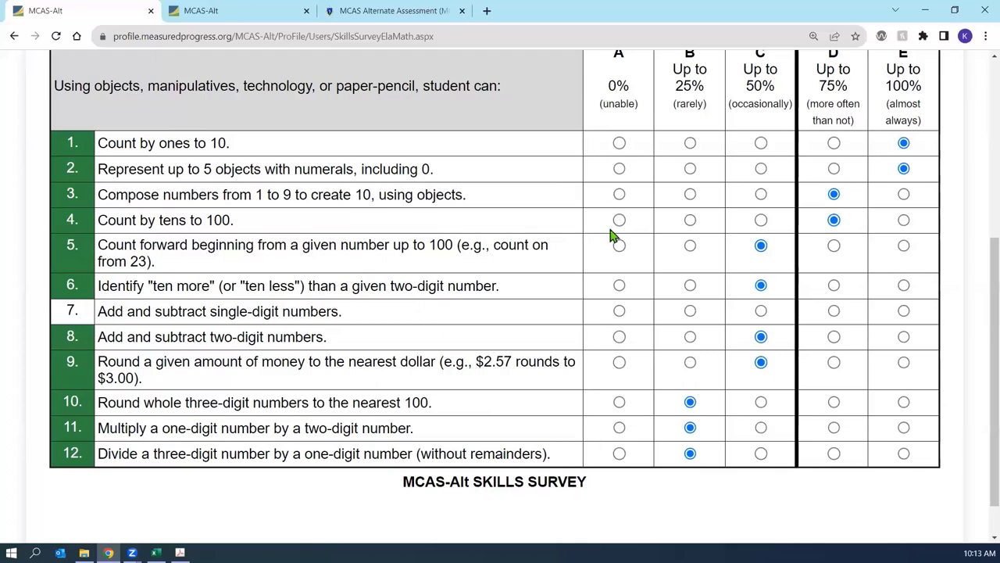
pyautogui.scroll(1, 621, 150)
pyautogui.scroll(-1, 610, 168)
pyautogui.click(690, 311)
pyautogui.scroll(4, 648, 339)
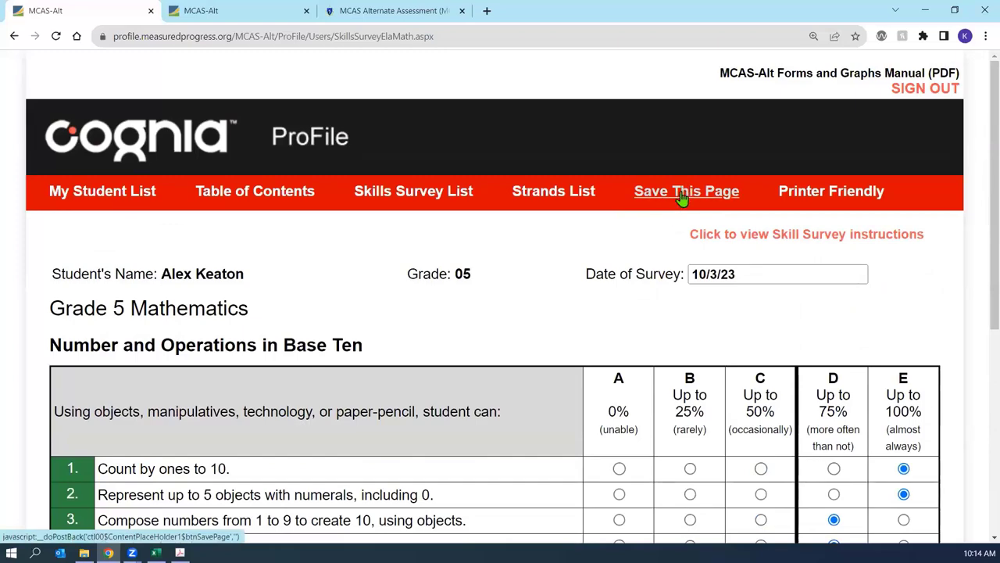
# Save the skills survey ratings and look over the saved page.
pyautogui.click(680, 195)
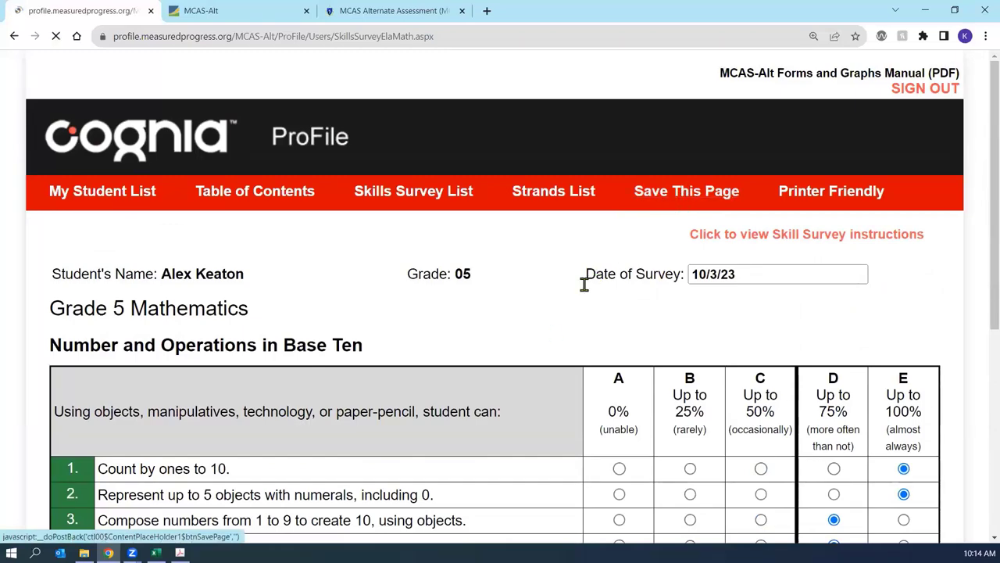
pyautogui.scroll(-3, 547, 338)
pyautogui.scroll(-1, 547, 338)
pyautogui.doubleClick(87, 383)
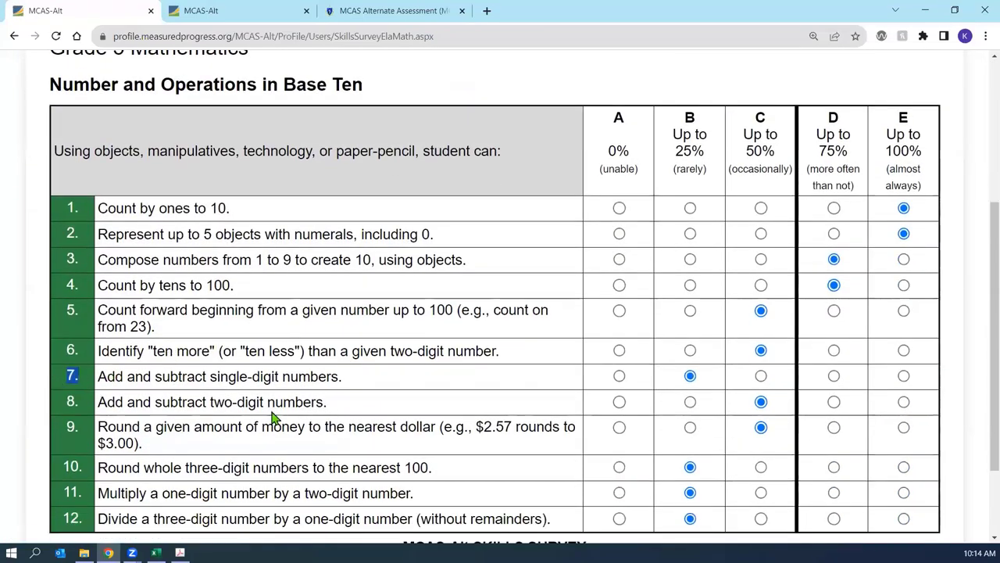
pyautogui.scroll(-1, 263, 402)
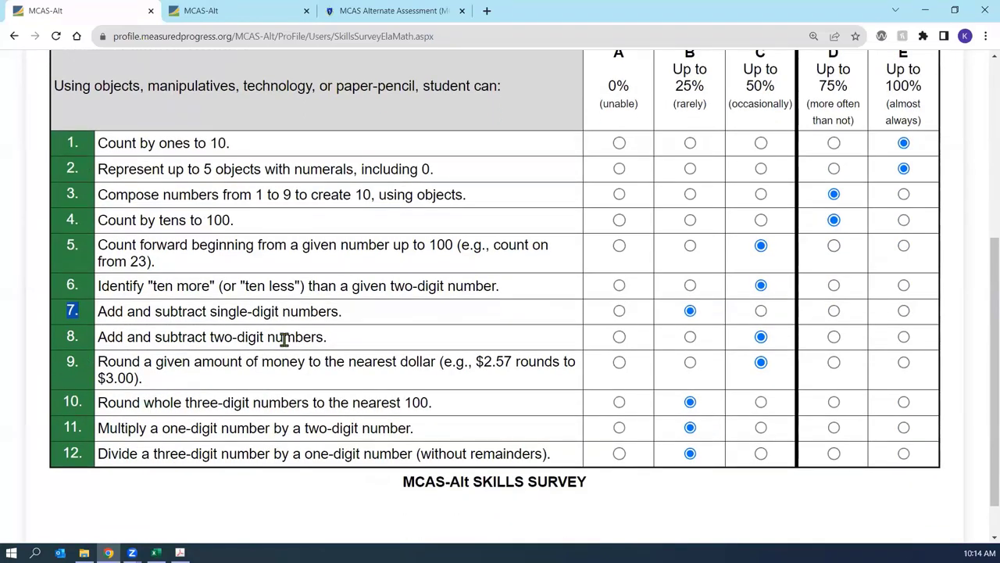
pyautogui.scroll(5, 339, 419)
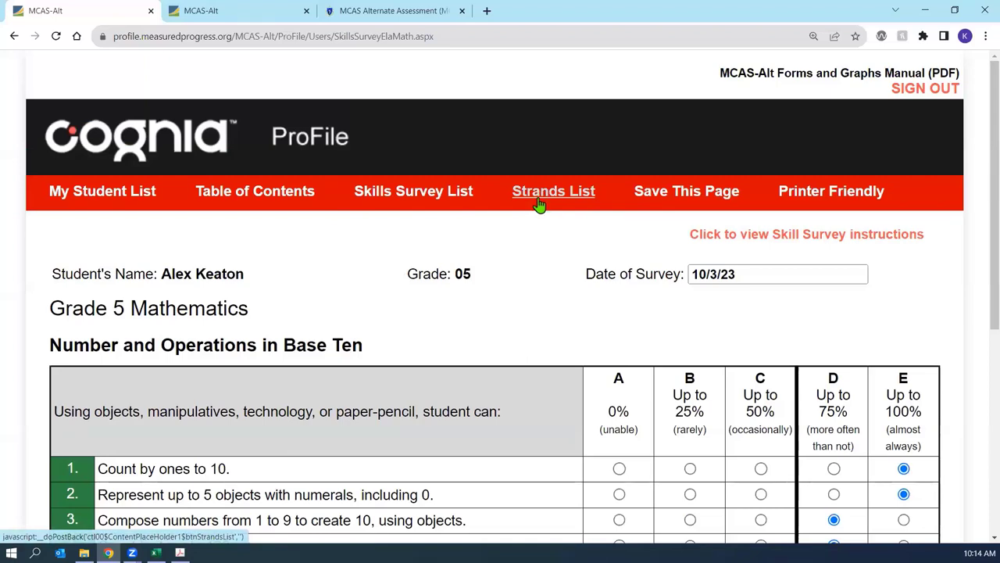
# From the Strands List, open the cover sheet for Mathematics – Number and Operations in Base Ten.
pyautogui.click(538, 201)
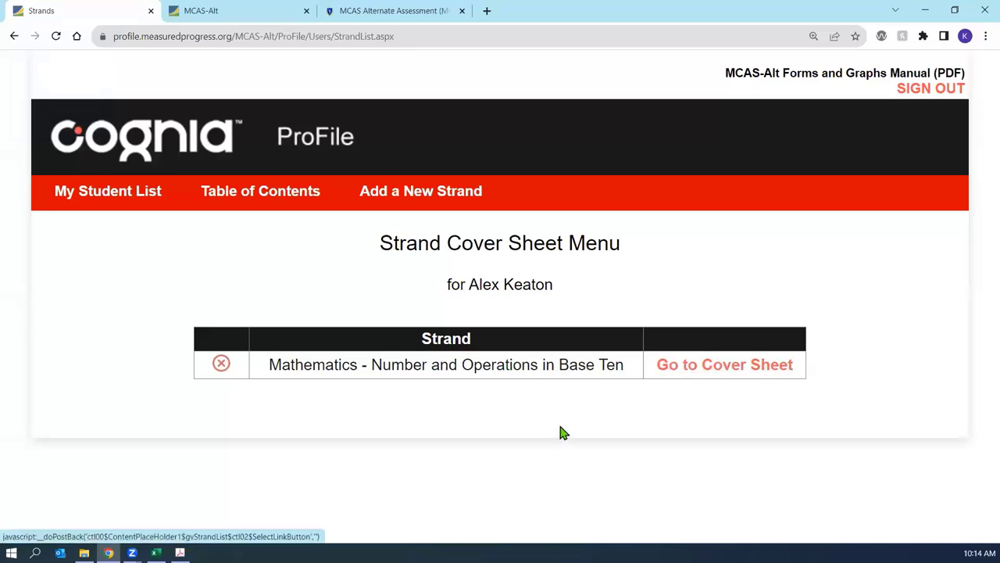
pyautogui.click(711, 370)
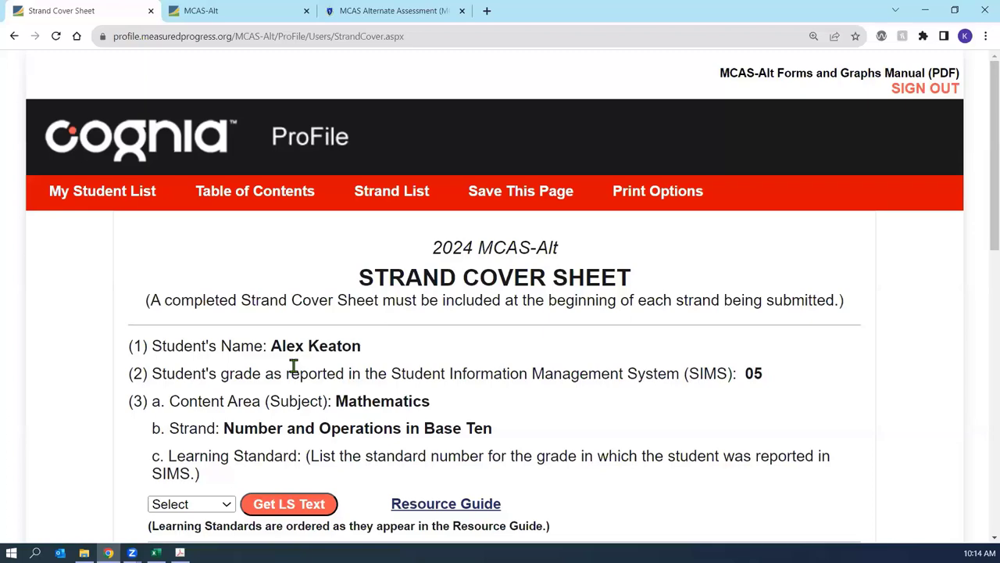
pyautogui.scroll(-1, 293, 367)
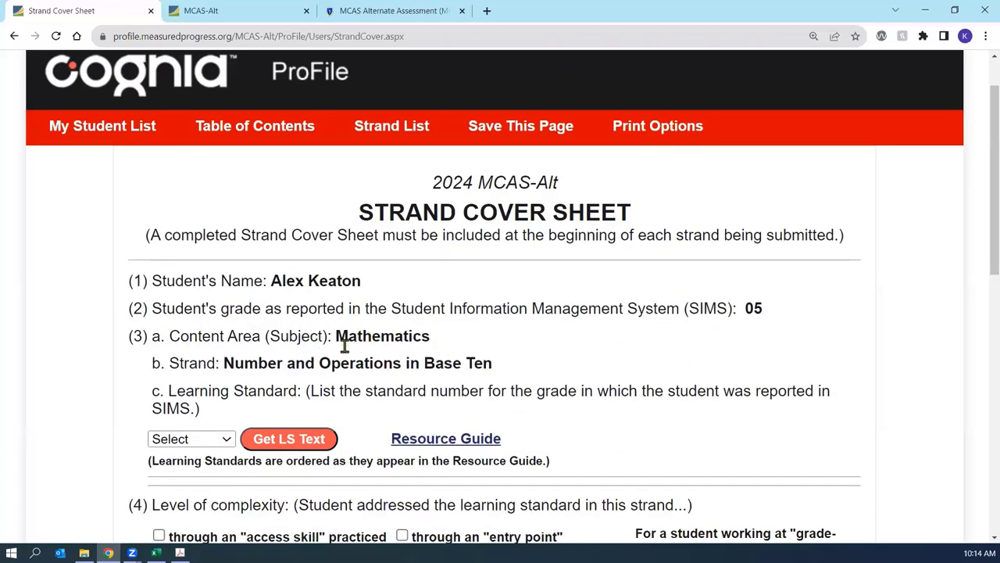
pyautogui.scroll(-1, 329, 356)
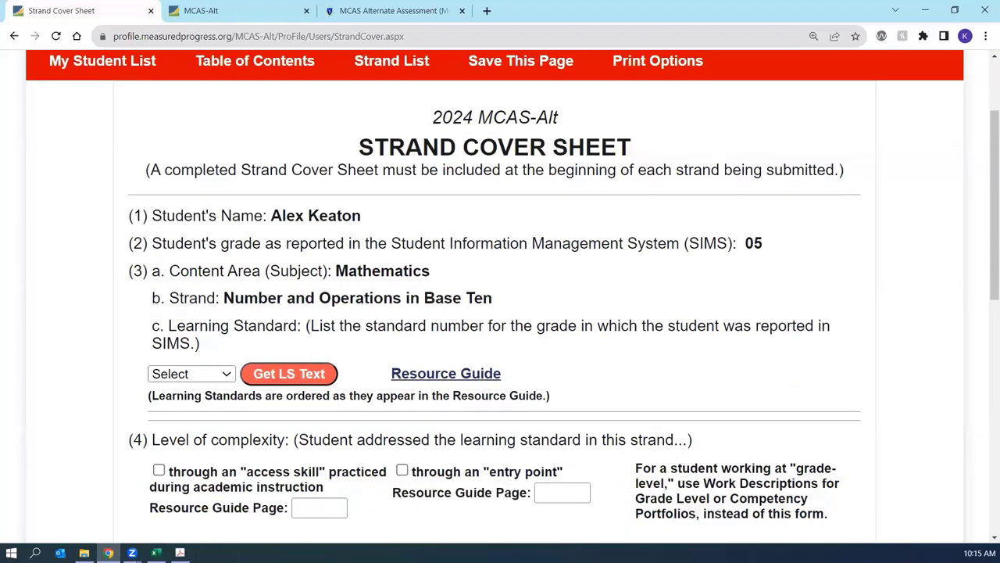
pyautogui.hotkey('alt', 'Tab')
pyautogui.click(196, 376)
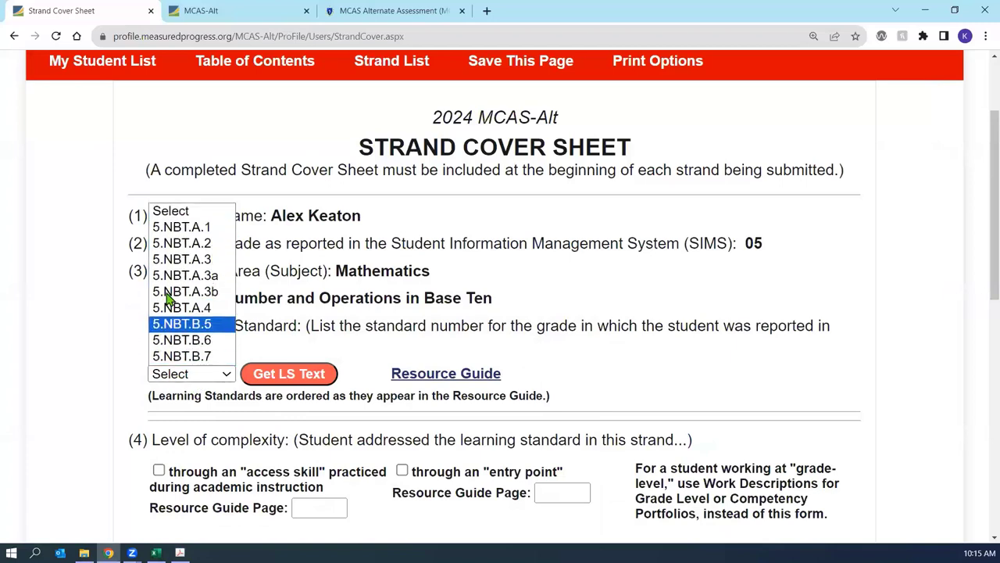
pyautogui.click(614, 359)
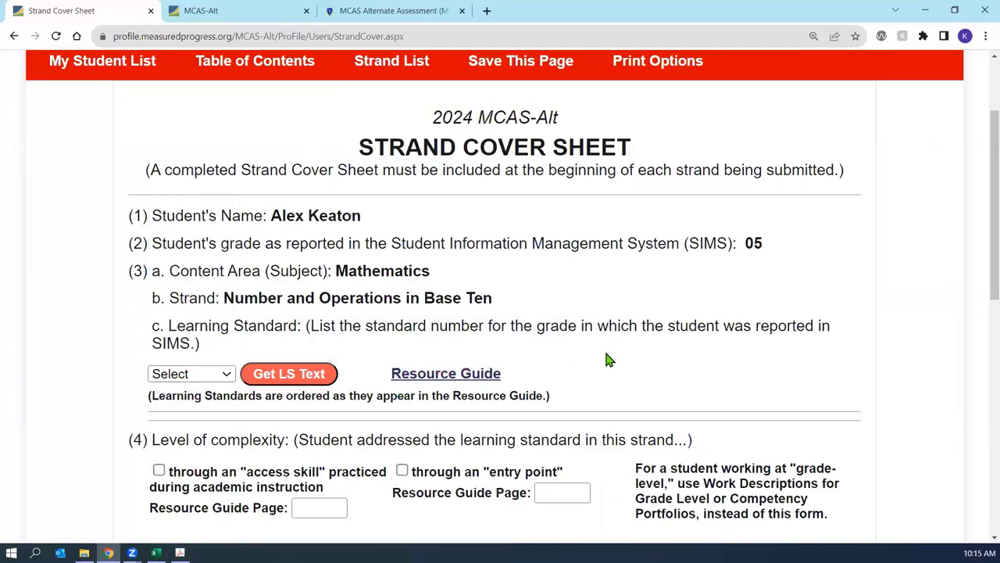
pyautogui.click(227, 374)
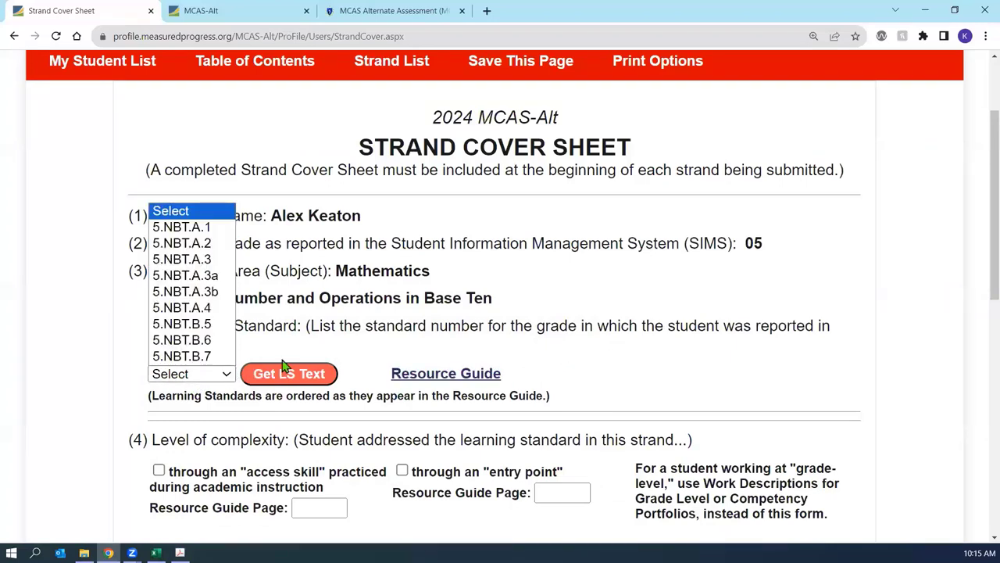
pyautogui.click(601, 356)
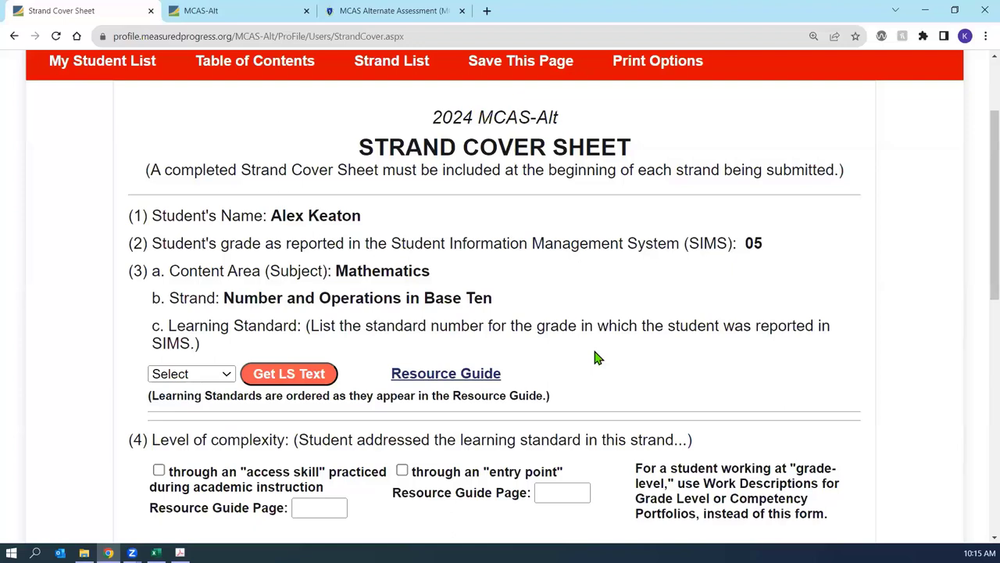
pyautogui.click(361, 15)
pyautogui.scroll(2, 336, 274)
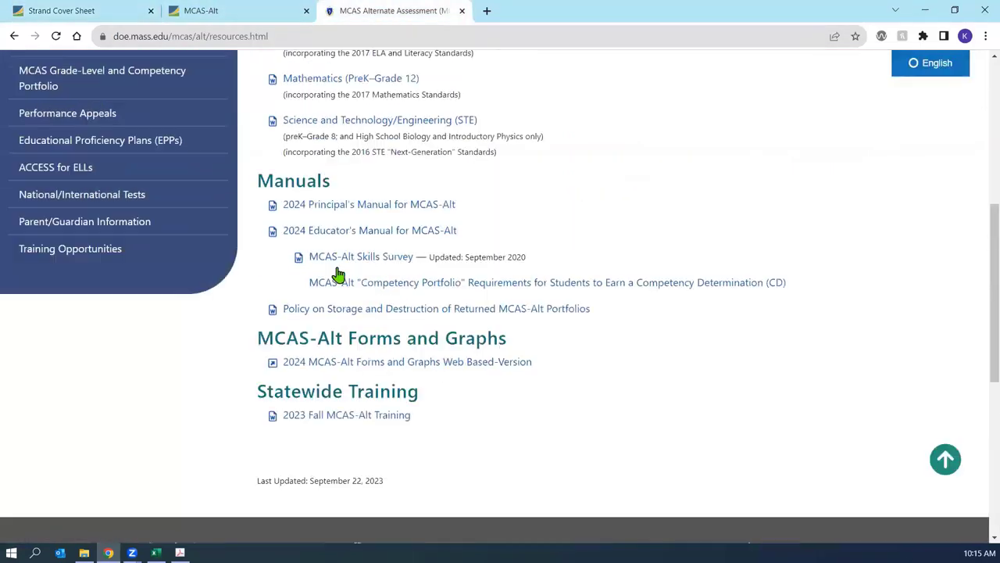
pyautogui.scroll(2, 325, 279)
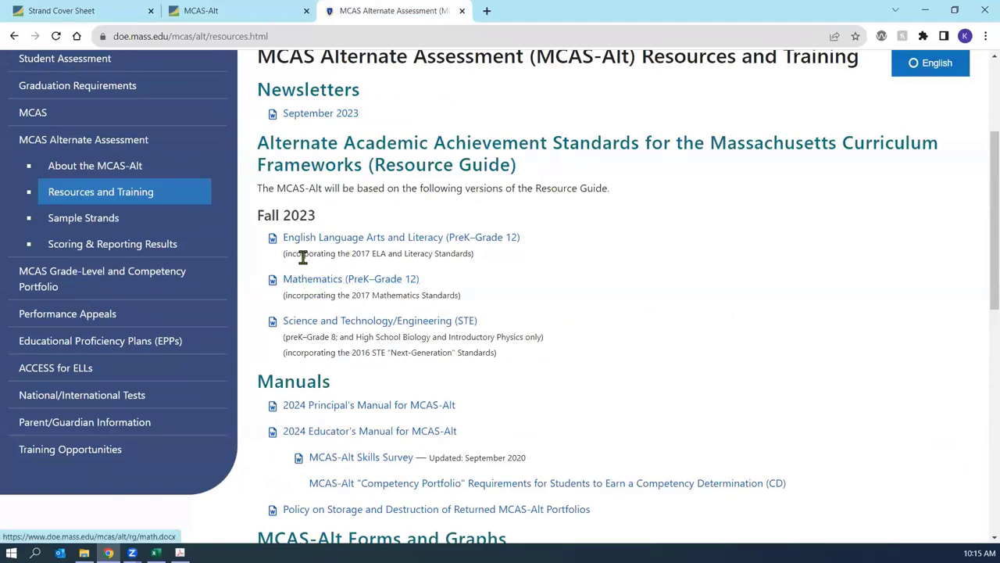
pyautogui.click(60, 19)
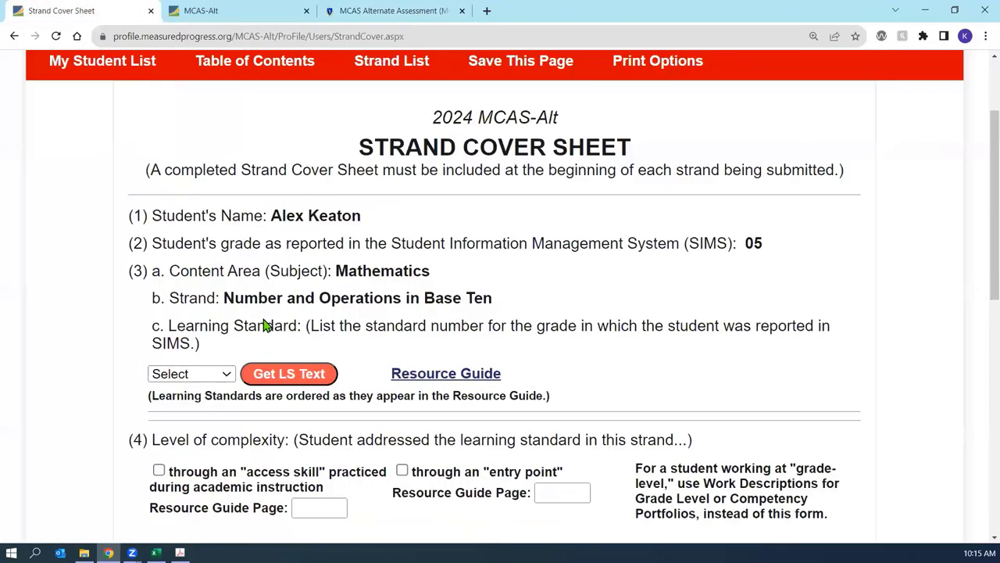
pyautogui.scroll(-2, 339, 438)
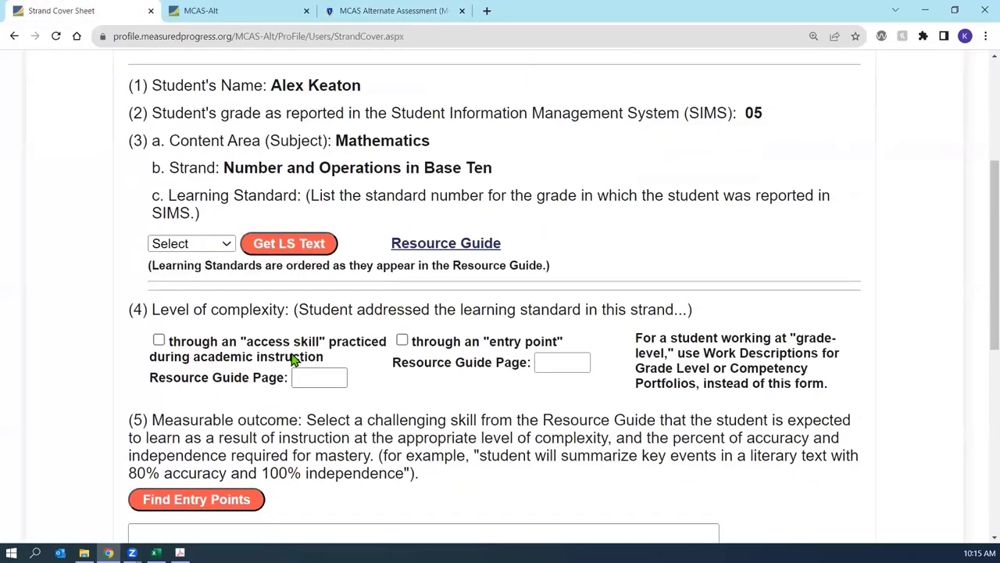
# Open the MATH Resource Guide PDF and scroll through its pages.
pyautogui.click(447, 248)
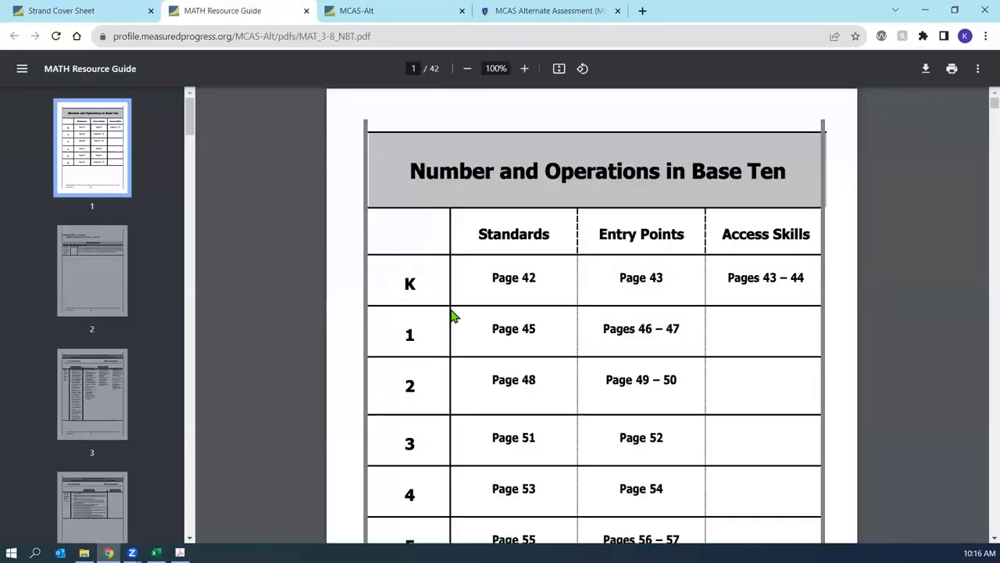
pyautogui.scroll(-1, 446, 289)
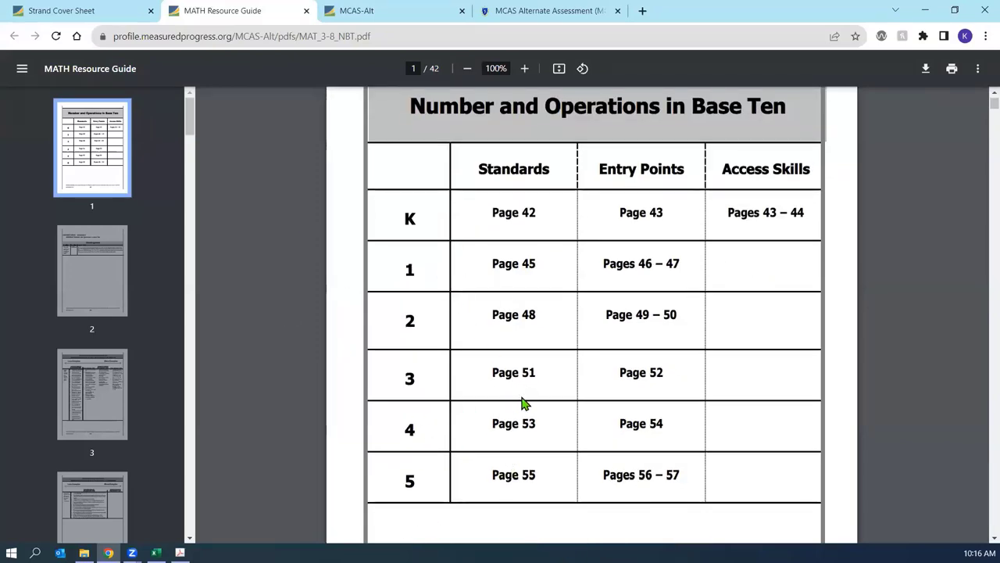
pyautogui.scroll(-4, 526, 384)
pyautogui.scroll(-20, 527, 384)
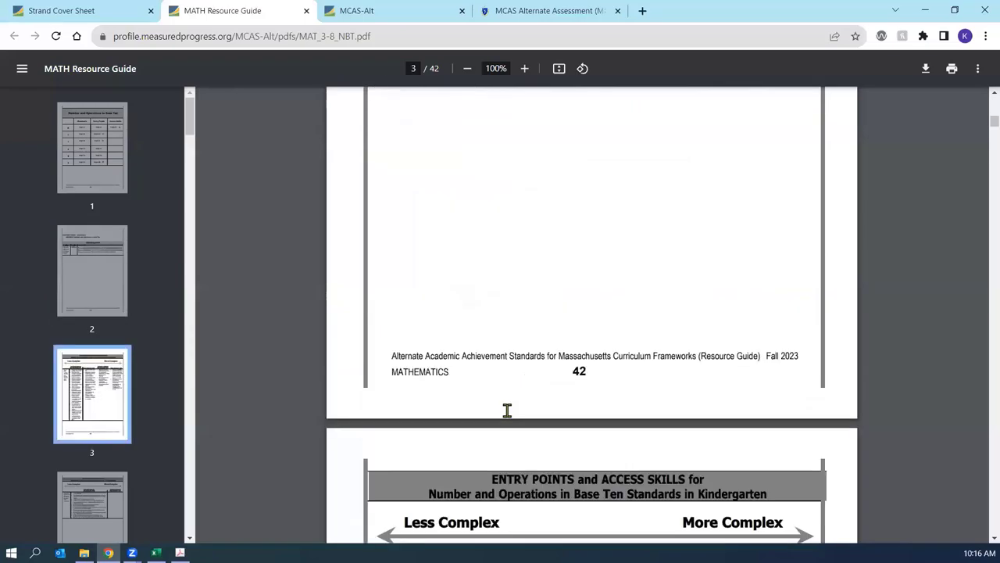
pyautogui.scroll(-20, 541, 344)
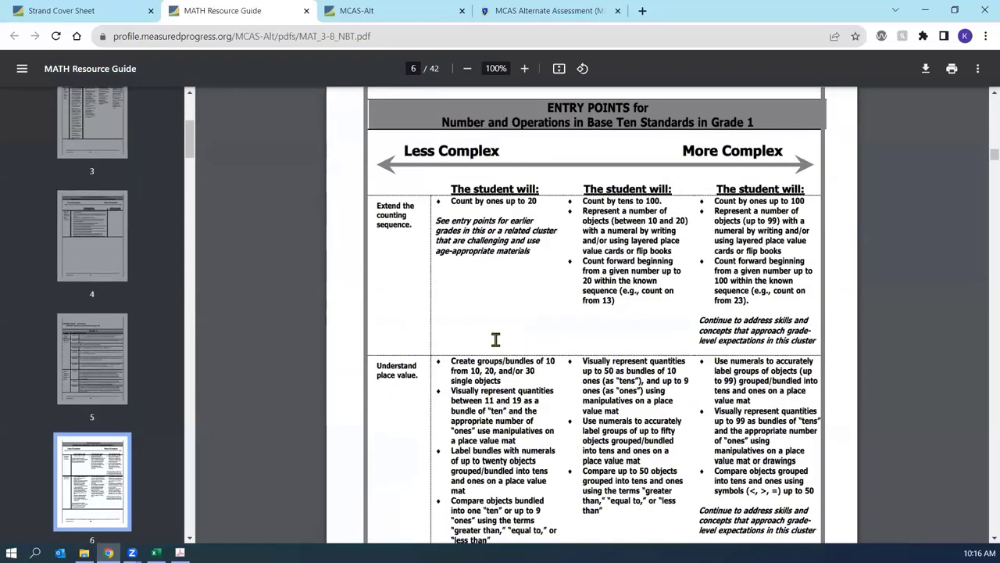
pyautogui.scroll(-20, 488, 362)
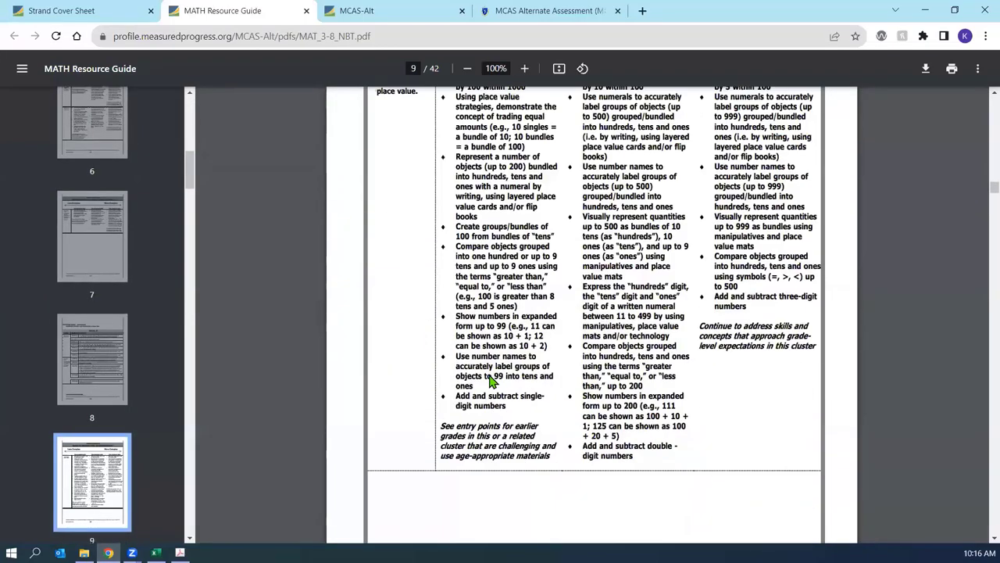
pyautogui.scroll(-1, 483, 363)
pyautogui.scroll(1, 482, 363)
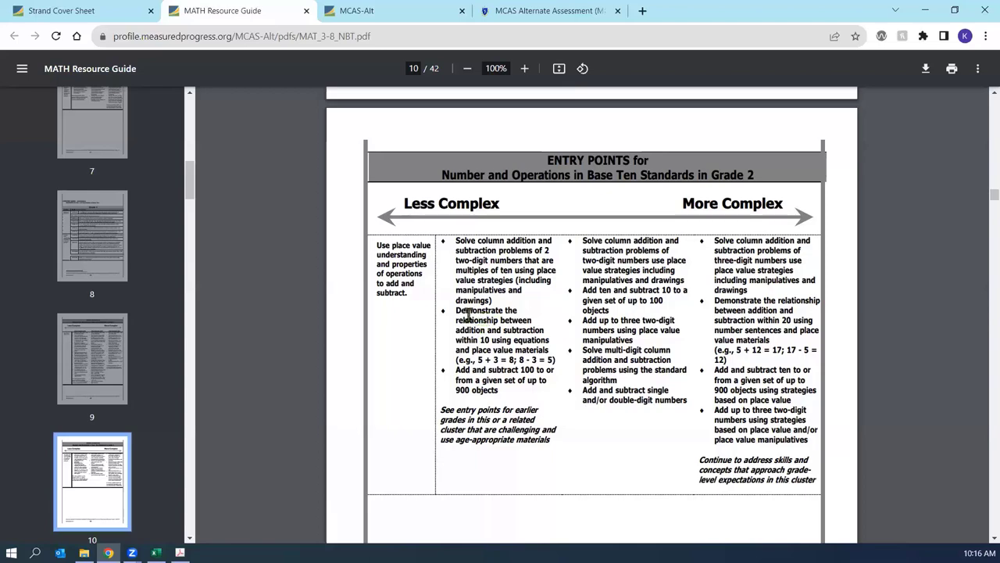
# Highlight 5.NBT.B.6 in the Grade 5 table on page 15, then return to the Strand Cover Sheet.
pyautogui.scroll(-15, 469, 317)
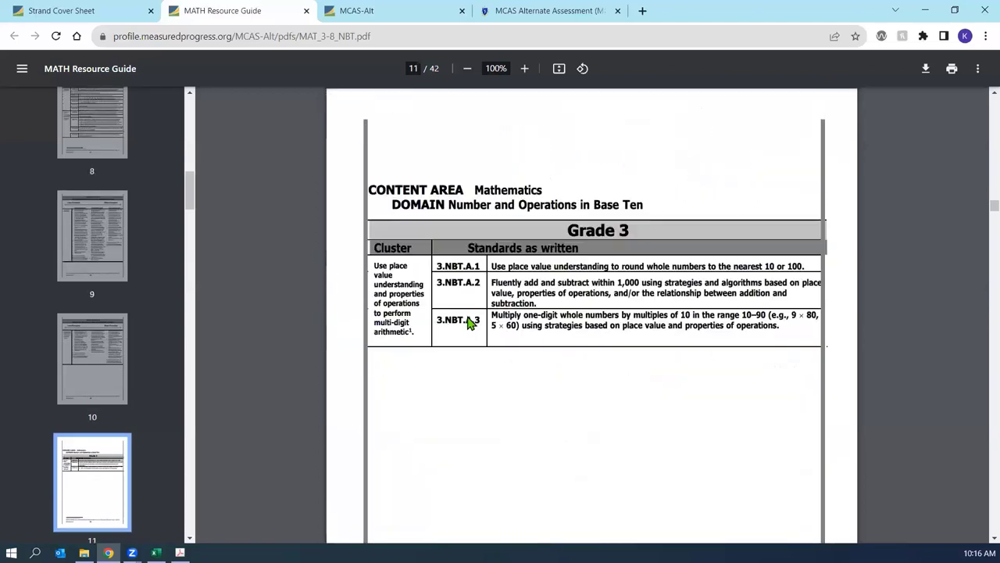
pyautogui.scroll(-18, 478, 332)
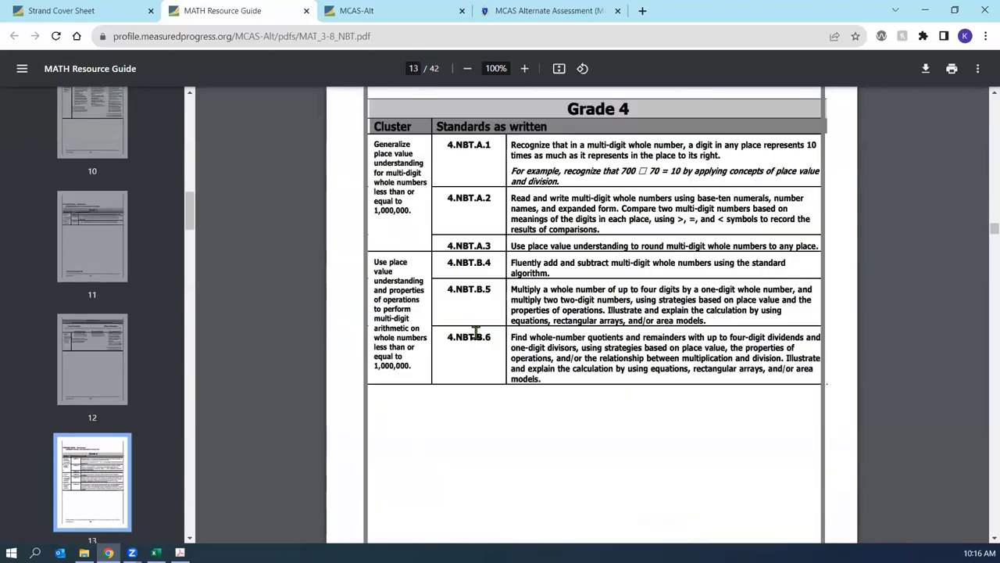
pyautogui.scroll(-5, 476, 332)
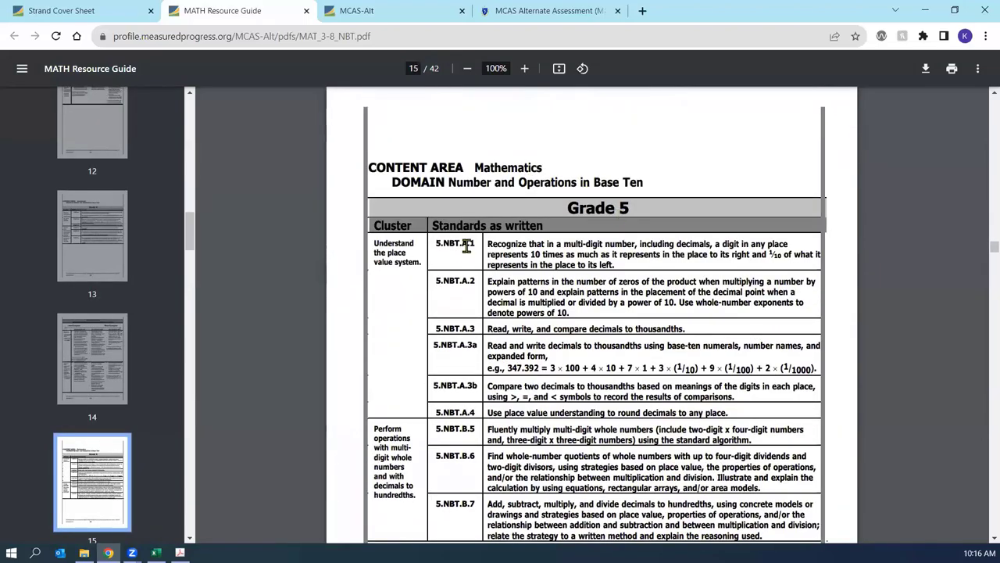
pyautogui.scroll(-1, 475, 185)
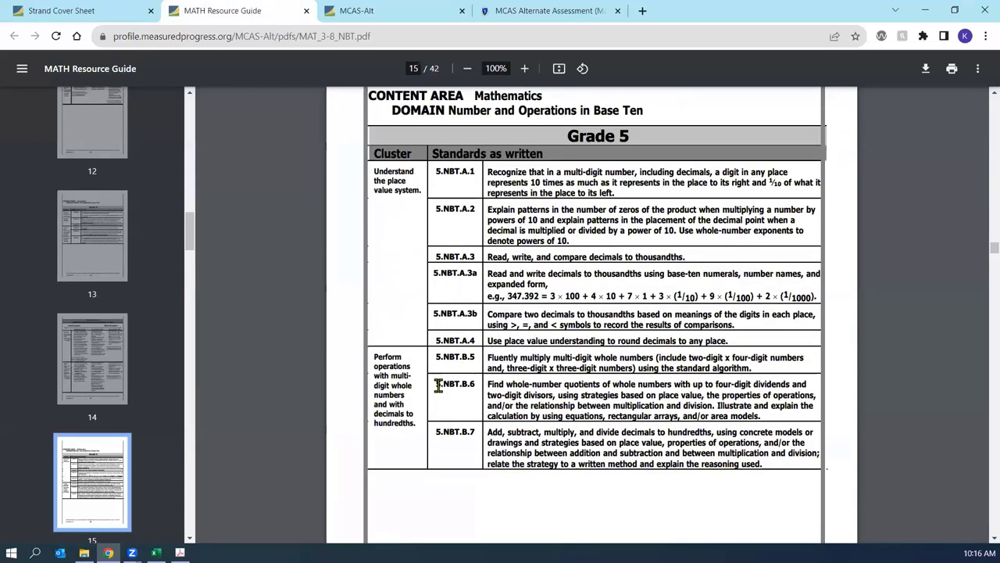
pyautogui.moveTo(490, 385); pyautogui.dragTo(416, 407)
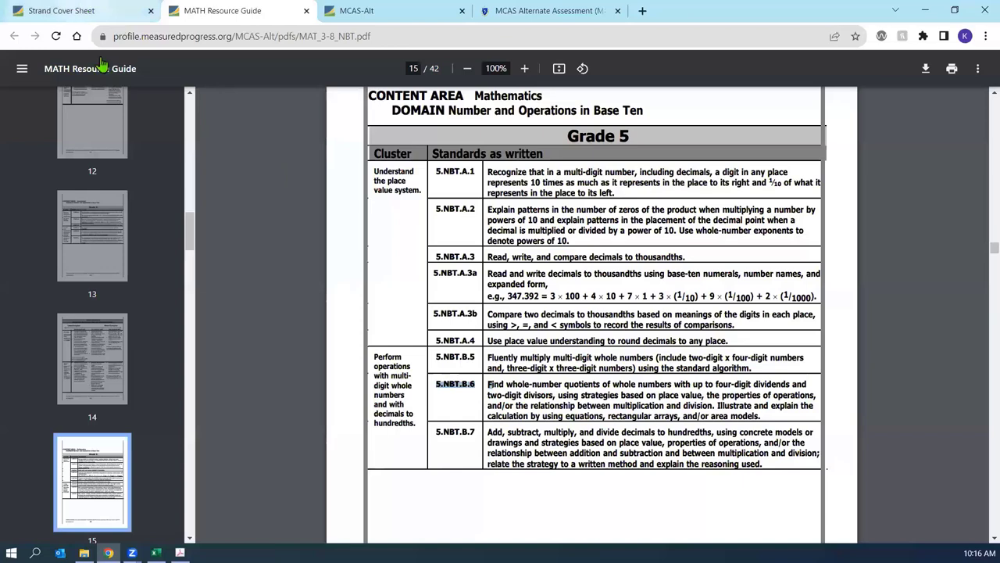
pyautogui.hotkey('ctrl', 'shift', 'Tab')
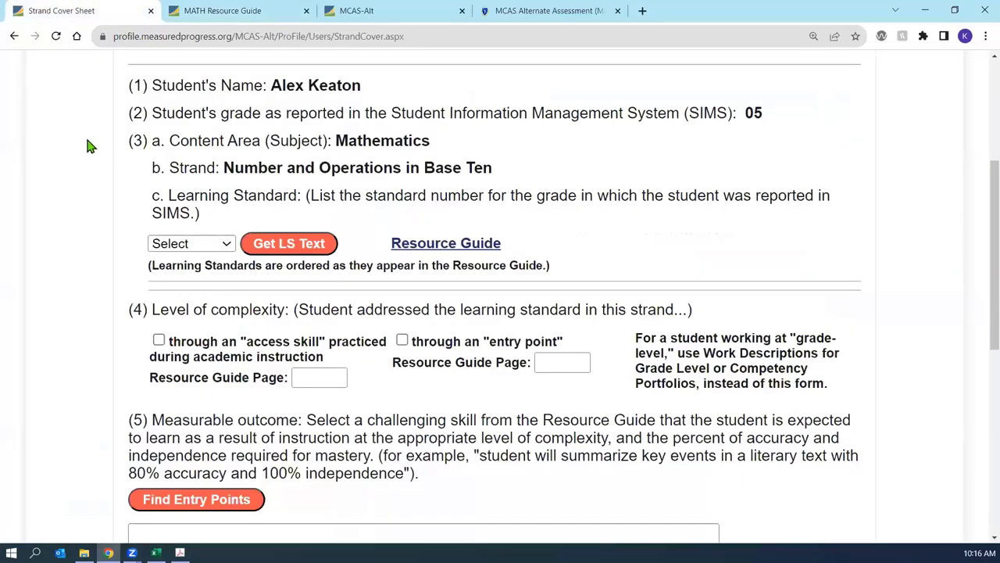
# Choose 5.NBT.B.6 as the learning standard and load its text with Get LS Text.
pyautogui.click(226, 246)
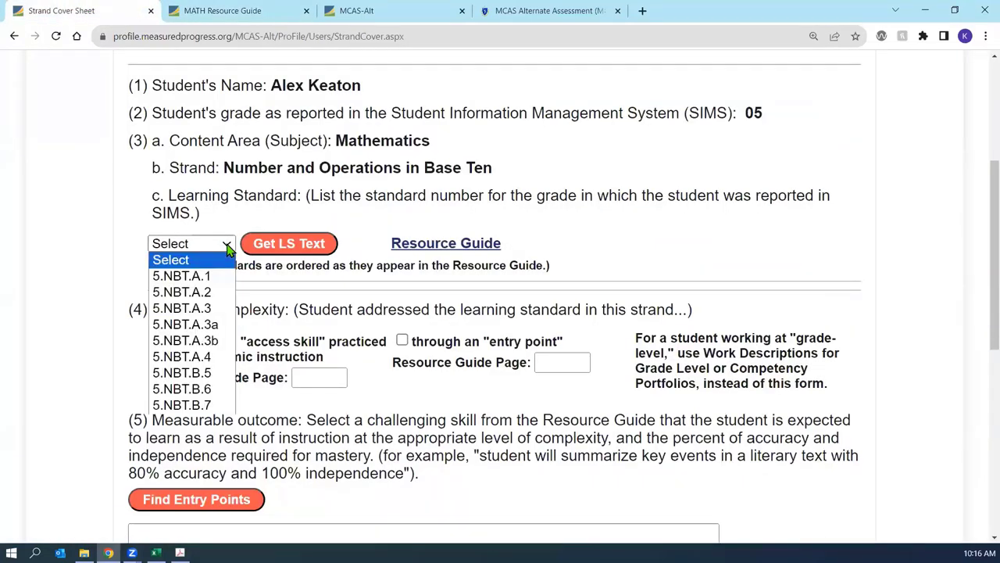
pyautogui.click(204, 388)
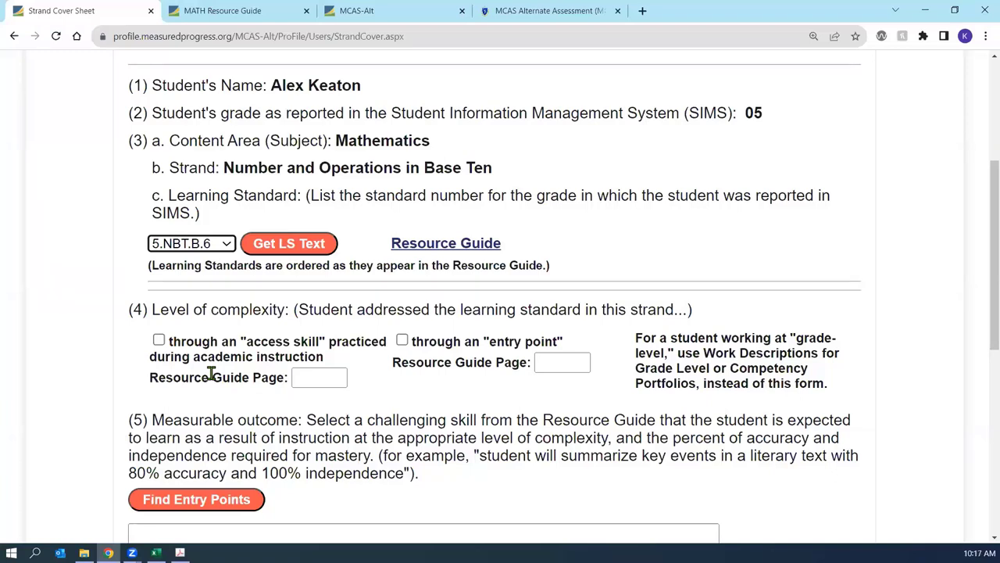
pyautogui.click(267, 253)
pyautogui.click(283, 248)
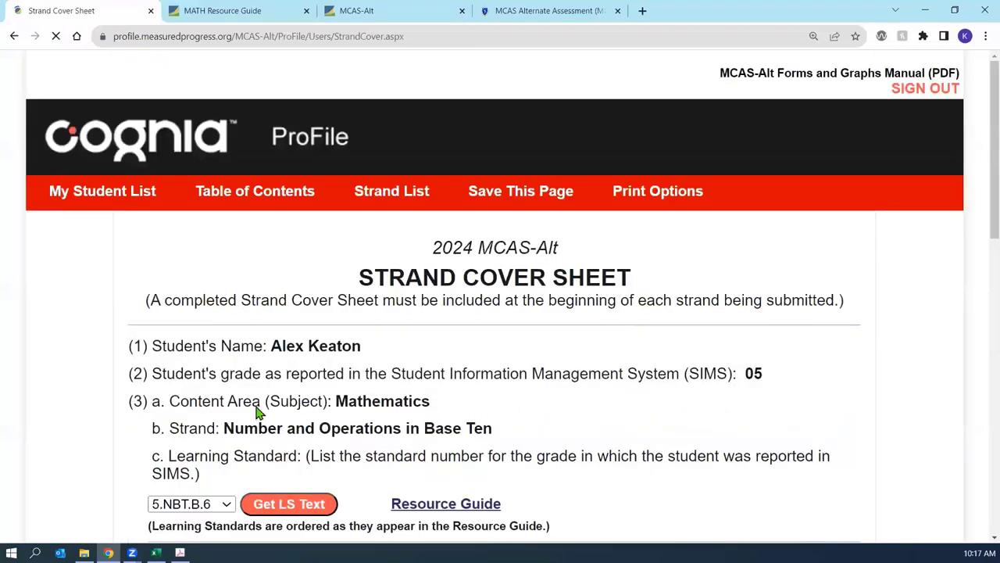
# Highlight the displayed 5.NBT.B.6 standard paragraph to read it, then clear the highlight.
pyautogui.scroll(-5, 257, 413)
pyautogui.scroll(1, 250, 454)
pyautogui.moveTo(151, 234); pyautogui.dragTo(551, 291)
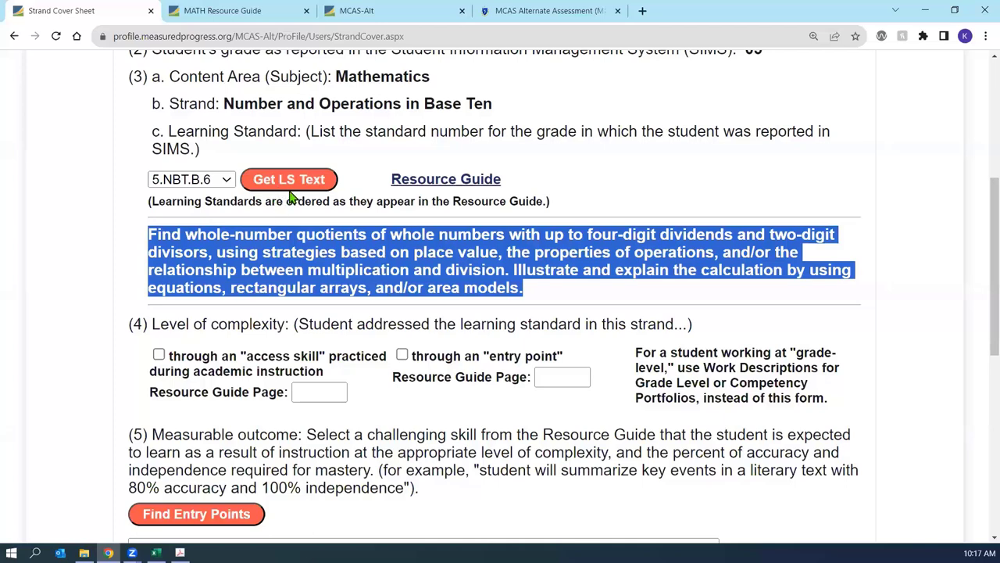
pyautogui.click(331, 275)
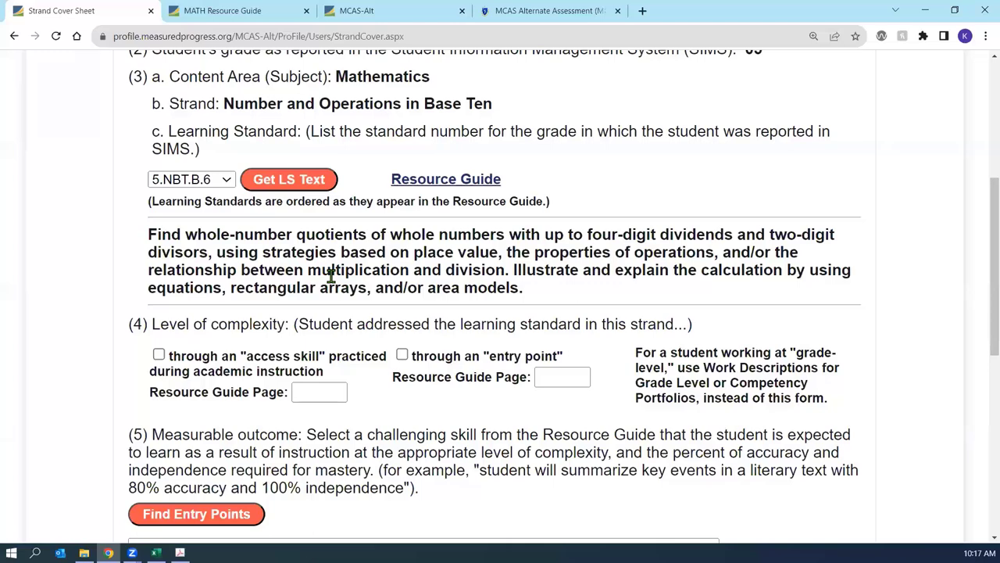
pyautogui.scroll(-1, 332, 274)
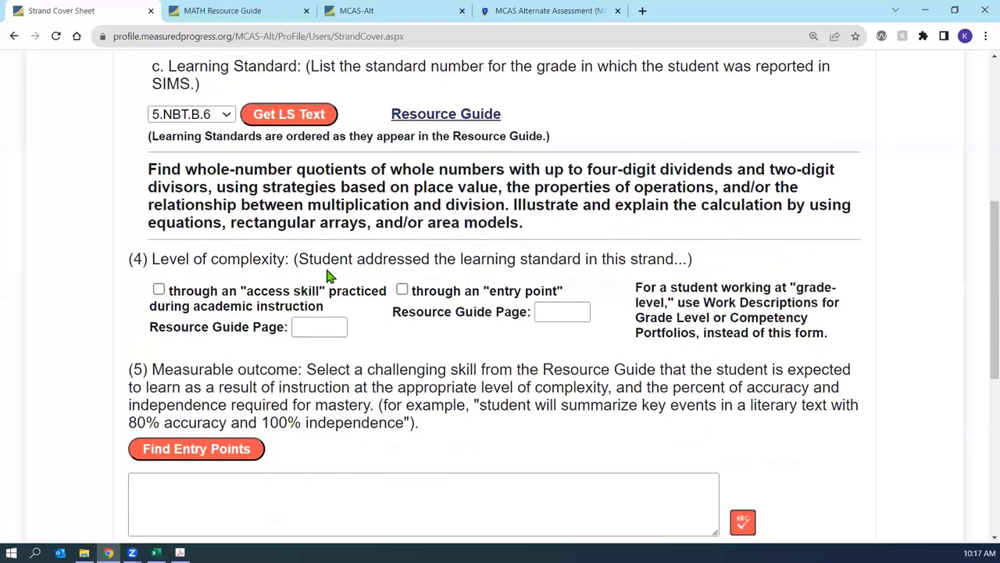
# Review the Level of complexity heading, highlighting it and then clearing the highlight.
pyautogui.scroll(-1, 326, 266)
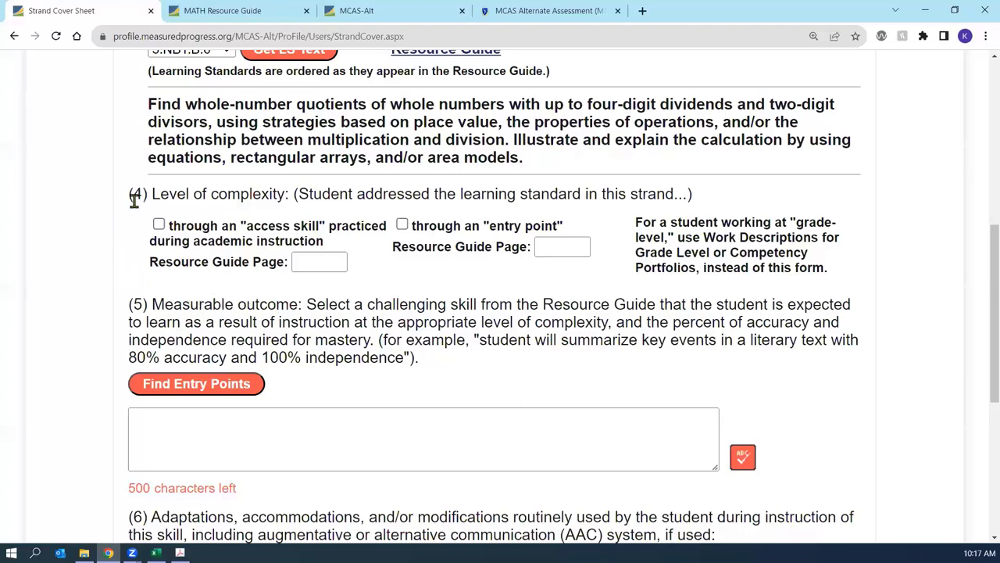
pyautogui.moveTo(133, 195); pyautogui.dragTo(285, 195)
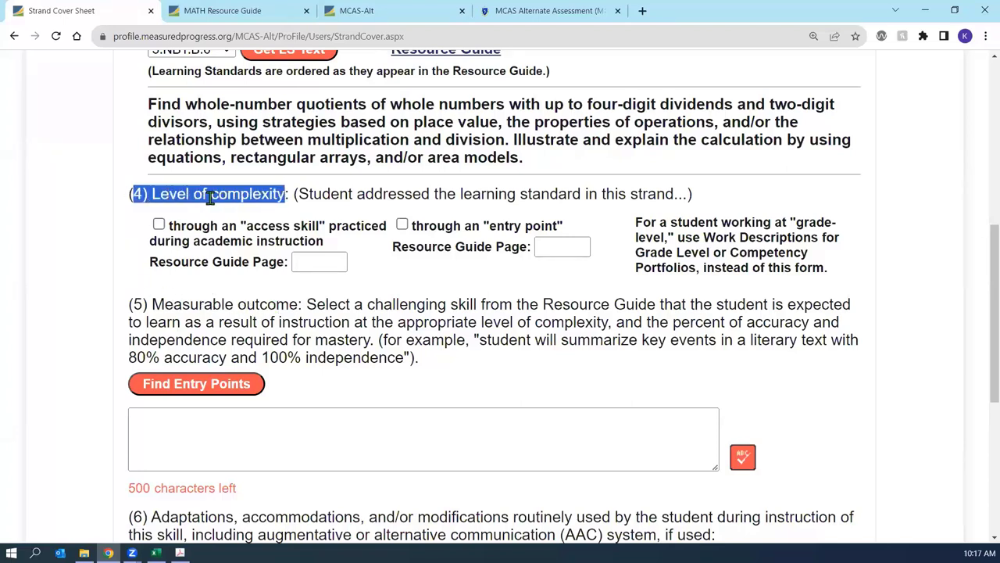
pyautogui.click(210, 289)
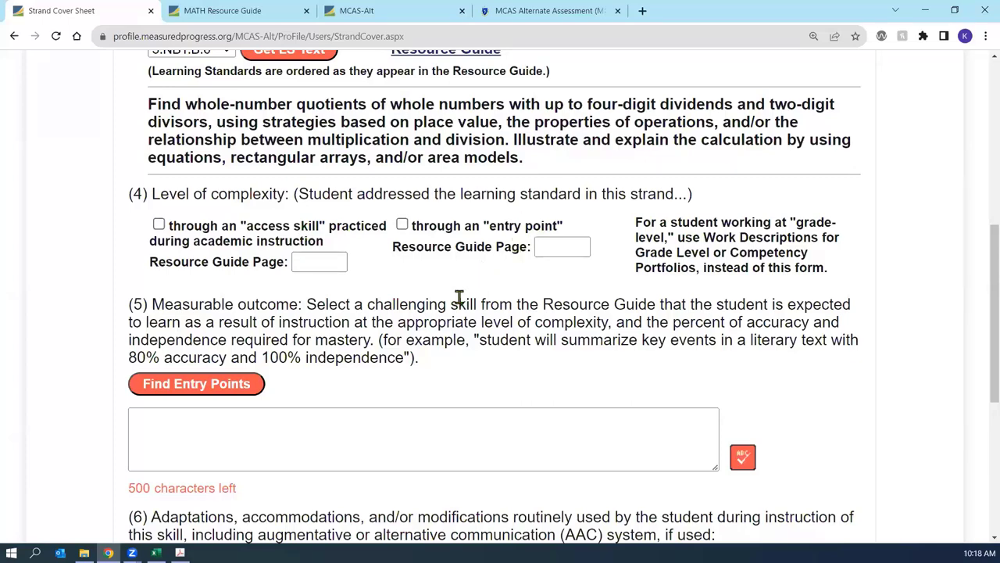
pyautogui.scroll(-1, 330, 337)
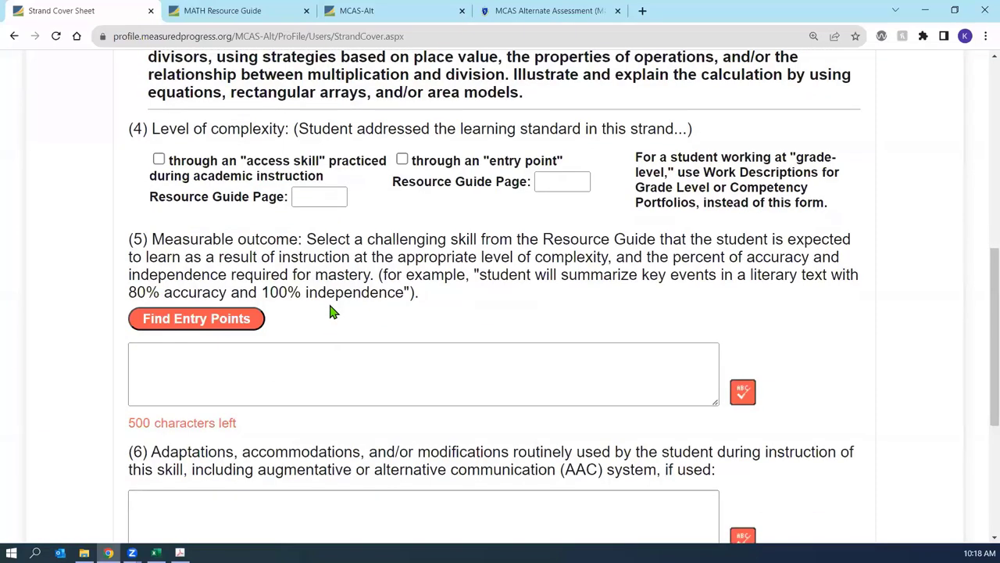
# Start and erase a measurable outcome draft, then open the Grade 5 Base Ten entry points.
pyautogui.click(238, 358)
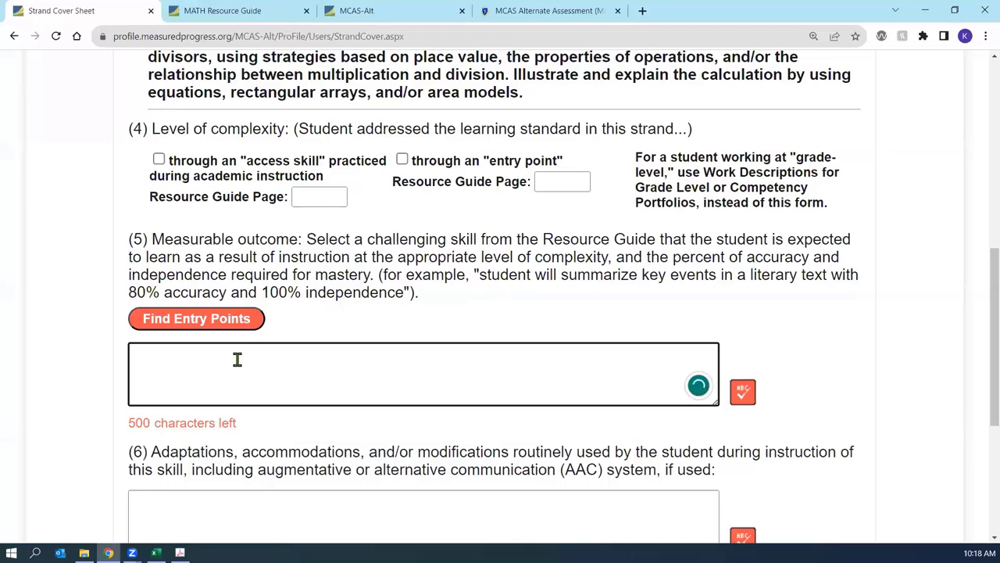
pyautogui.write('Alex will')
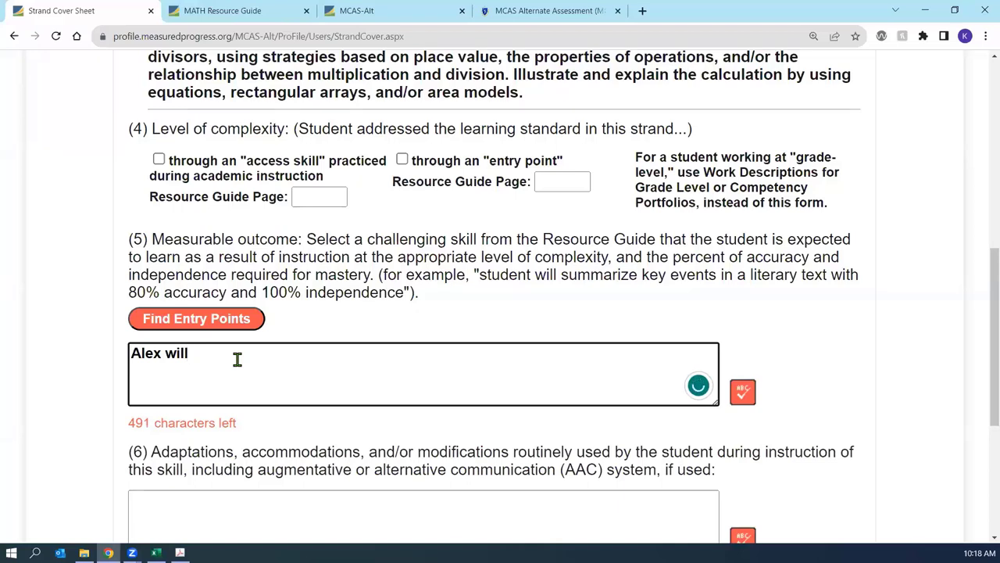
pyautogui.press('BackSpace')
pyautogui.press('BackSpace')
pyautogui.press('BackSpace')
pyautogui.press('BackSpace')
pyautogui.press('BackSpace')
pyautogui.press('BackSpace')
pyautogui.press('BackSpace')
pyautogui.press('BackSpace')
pyautogui.press('BackSpace')
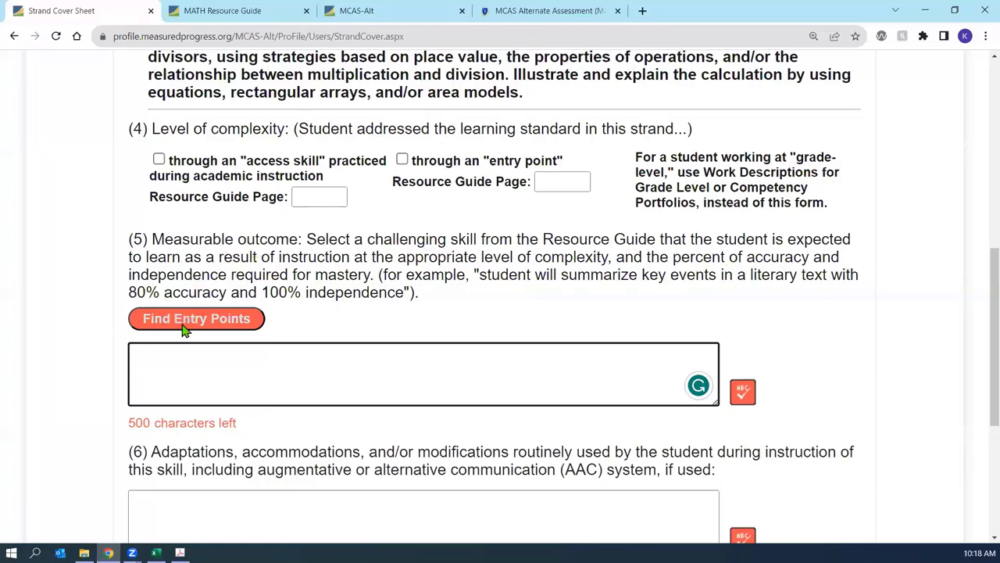
pyautogui.click(8, 369)
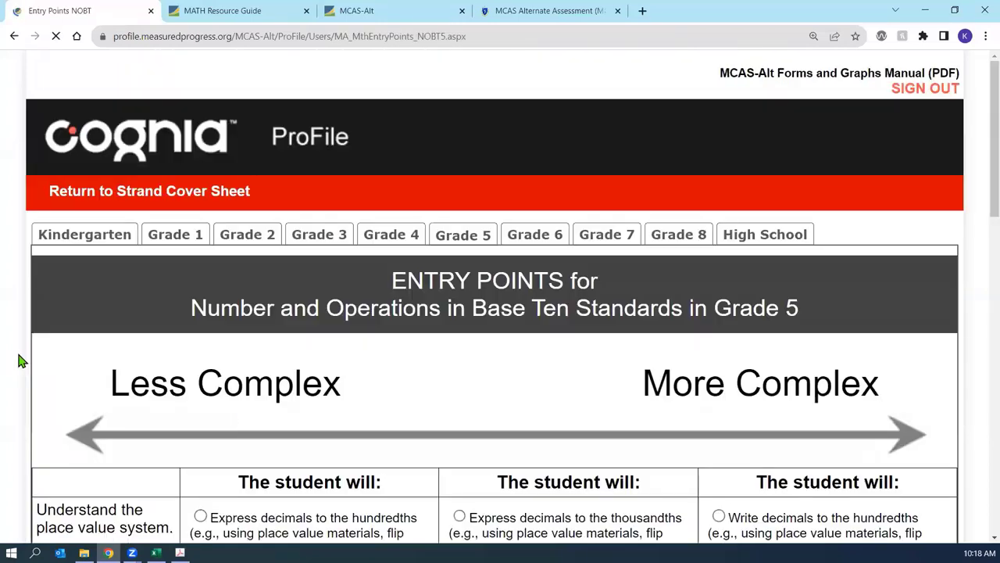